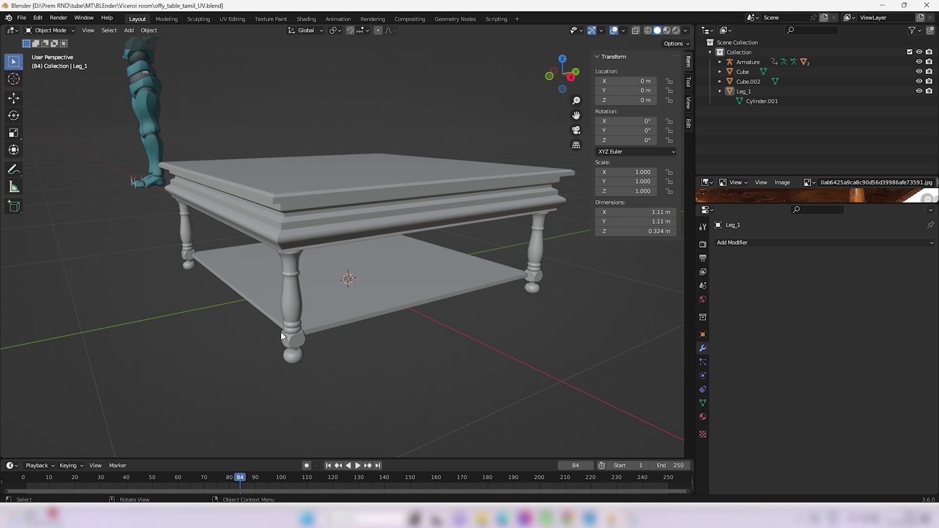
Orbit and pan the view to frame the coffee table
scroll(283, 330, down, 3)
middle_drag(376, 318, 395, 322)
scroll(367, 288, up, 4)
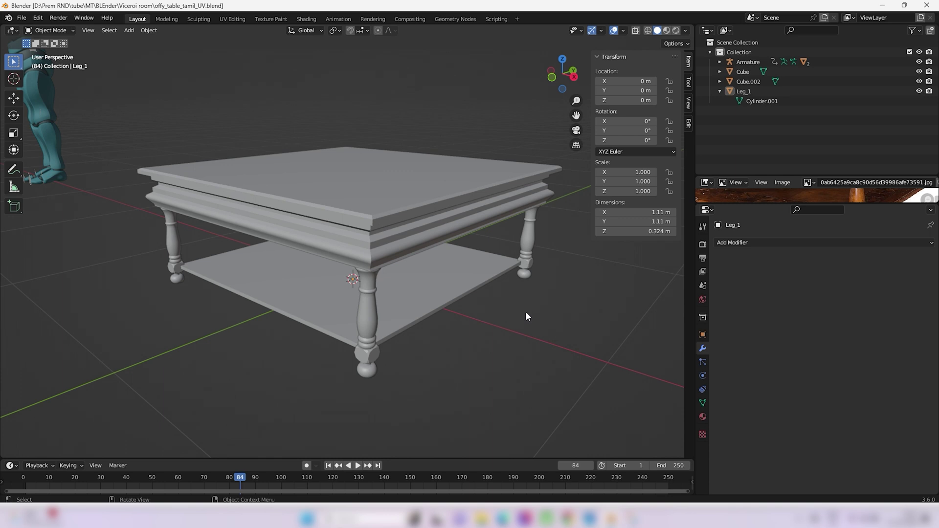
shift+middle_drag(548, 307, 497, 307)
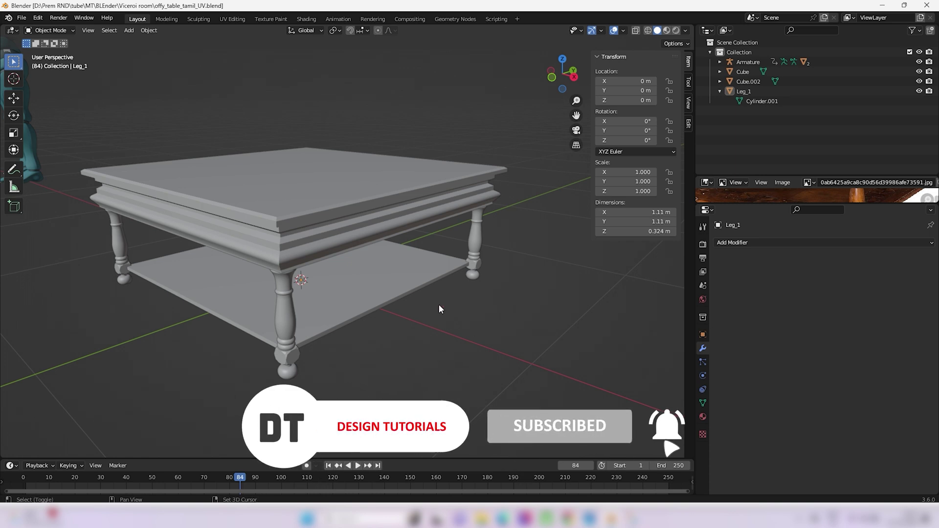
middle_drag(440, 307, 470, 315)
click(382, 229)
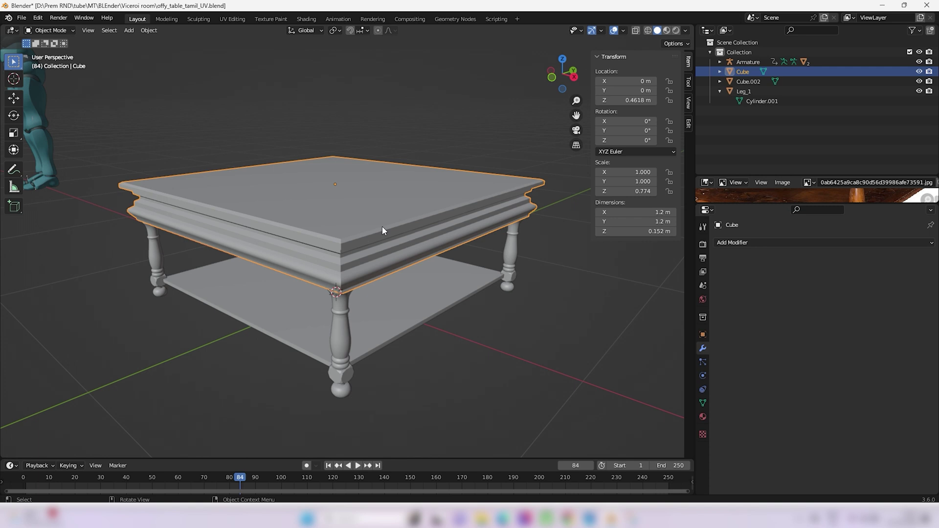
click(536, 334)
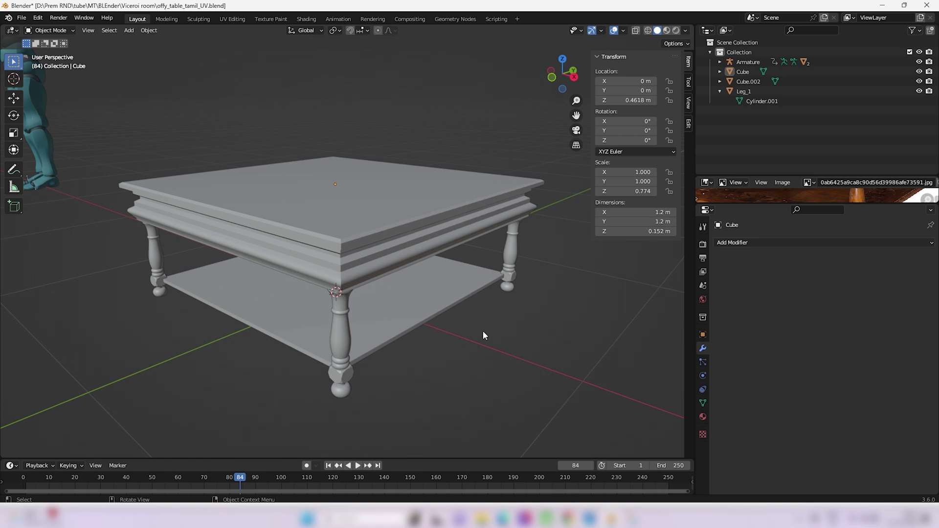
Check the Cube, Cube.002 and Leg_1 objects through the Outliner
scroll(486, 333, down, 4)
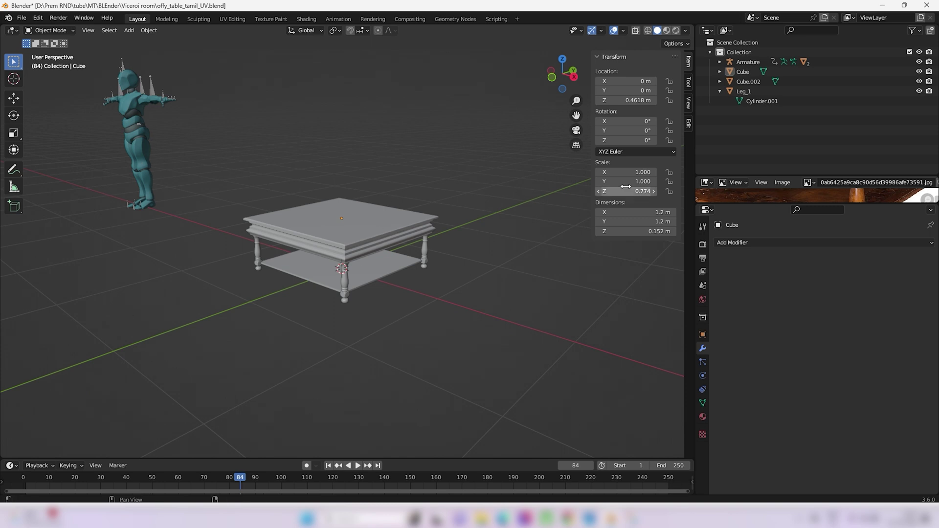
click(743, 72)
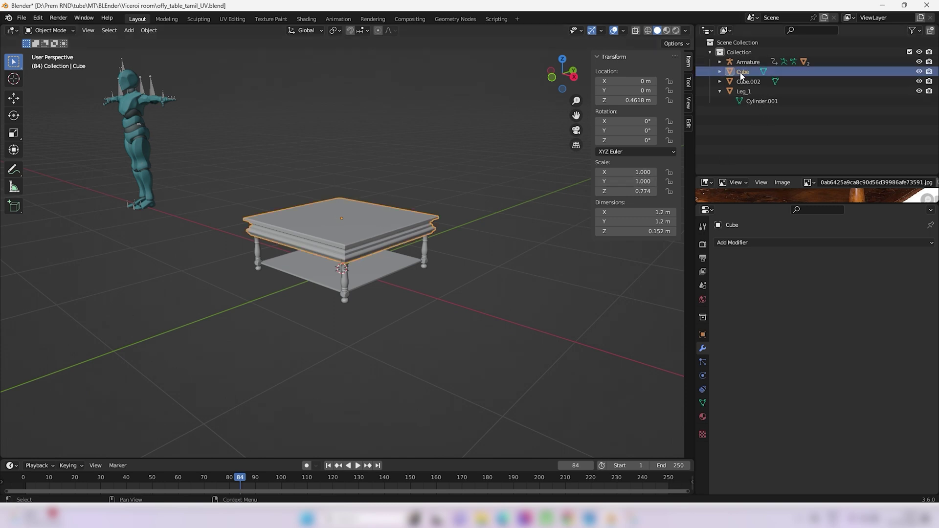
click(744, 82)
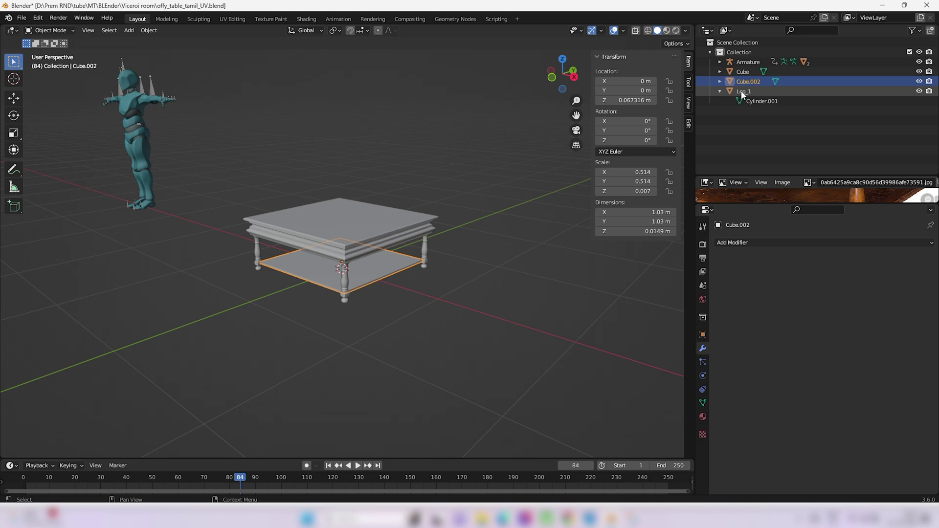
click(742, 92)
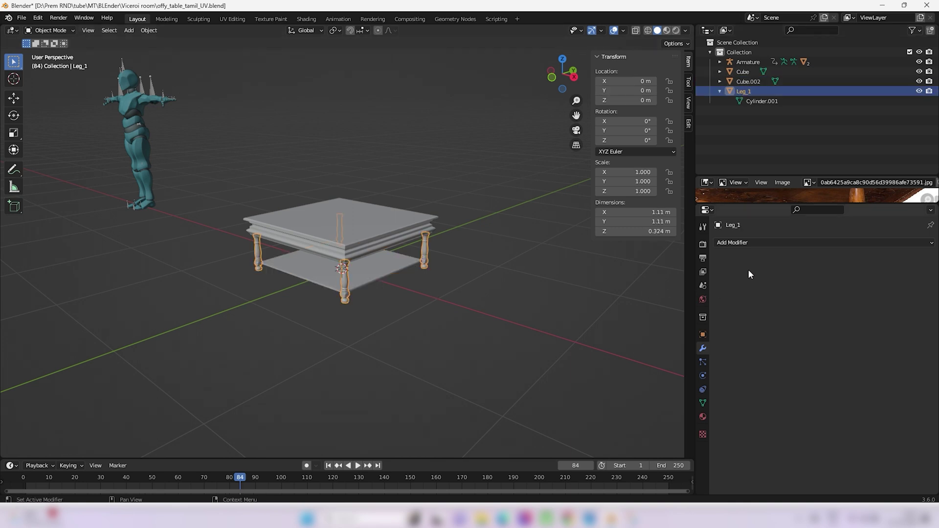
click(753, 83)
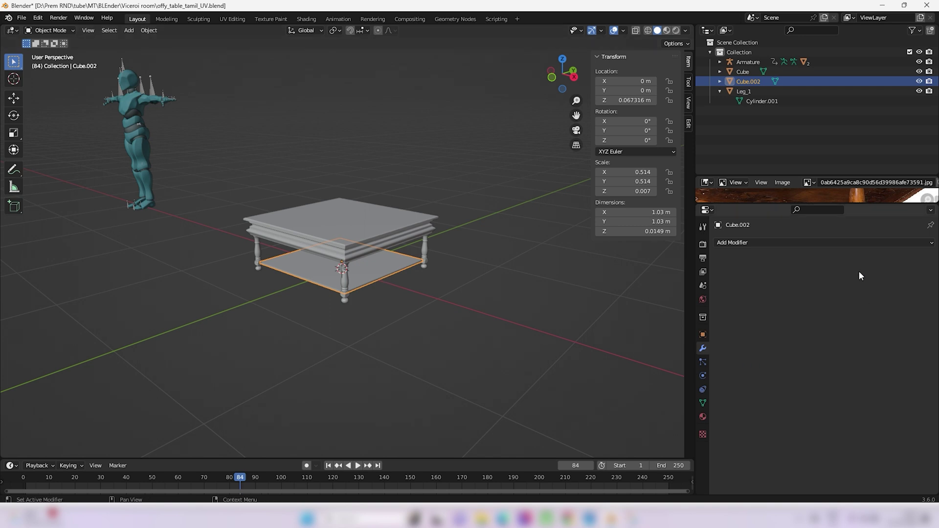
click(743, 72)
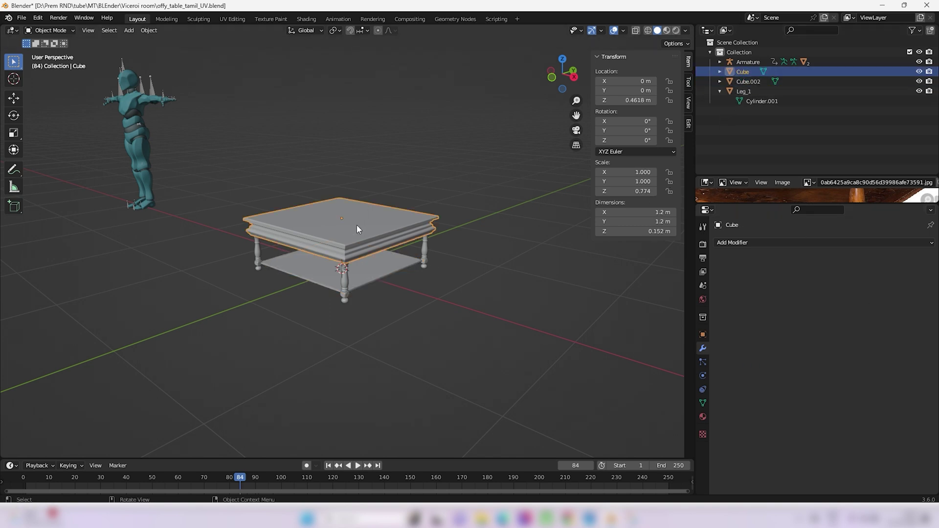
scroll(293, 364, up, 3)
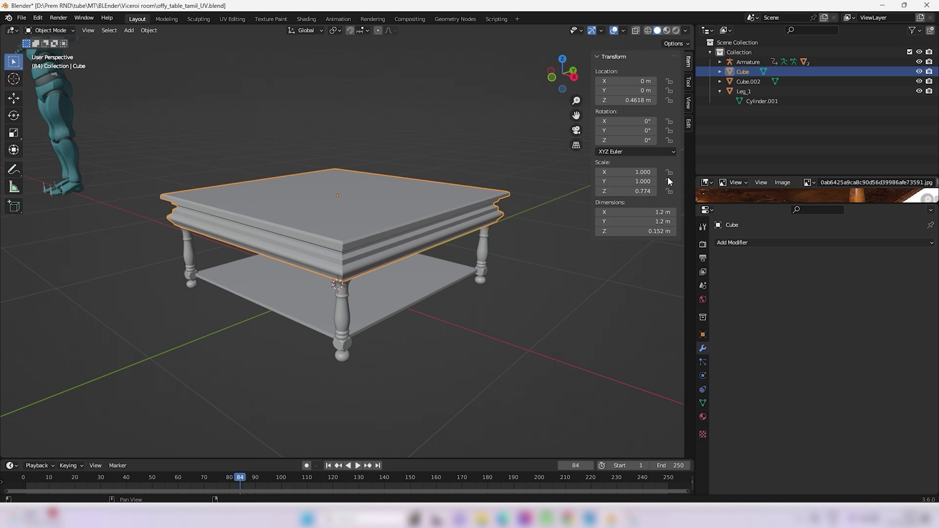
Apply the table top Cube's scale so it reads 1.000
click(424, 362)
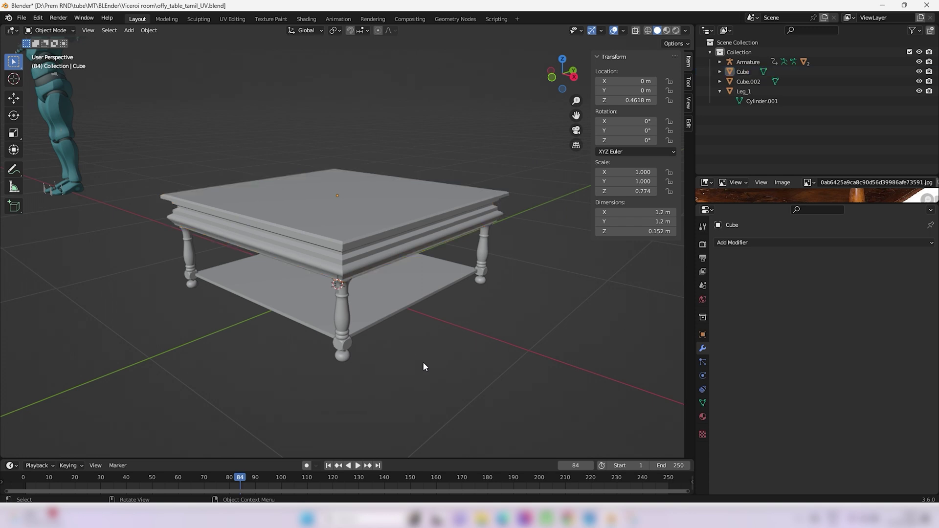
click(387, 252)
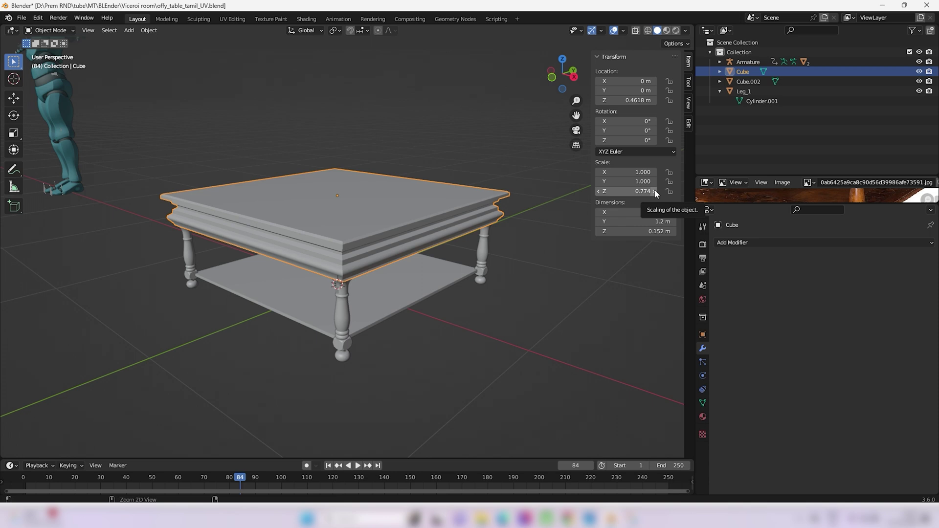
key(ctrl+a)
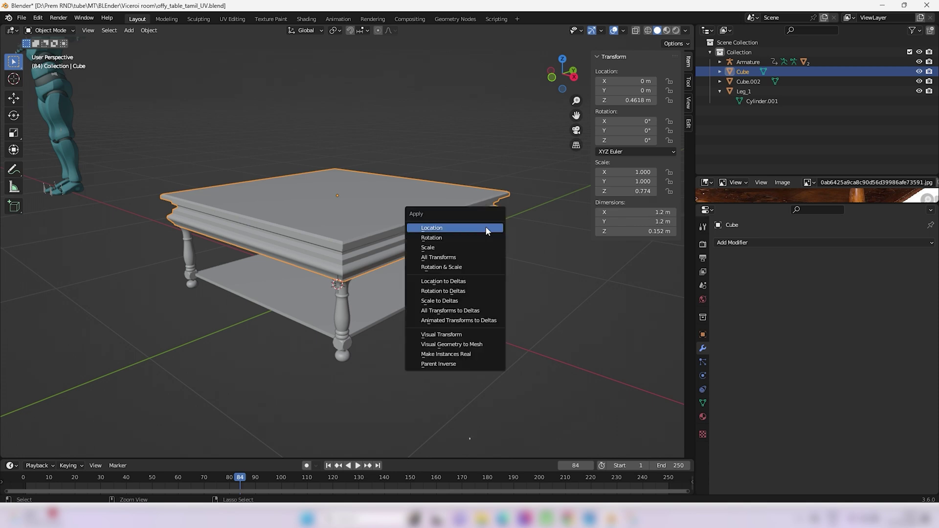
click(459, 247)
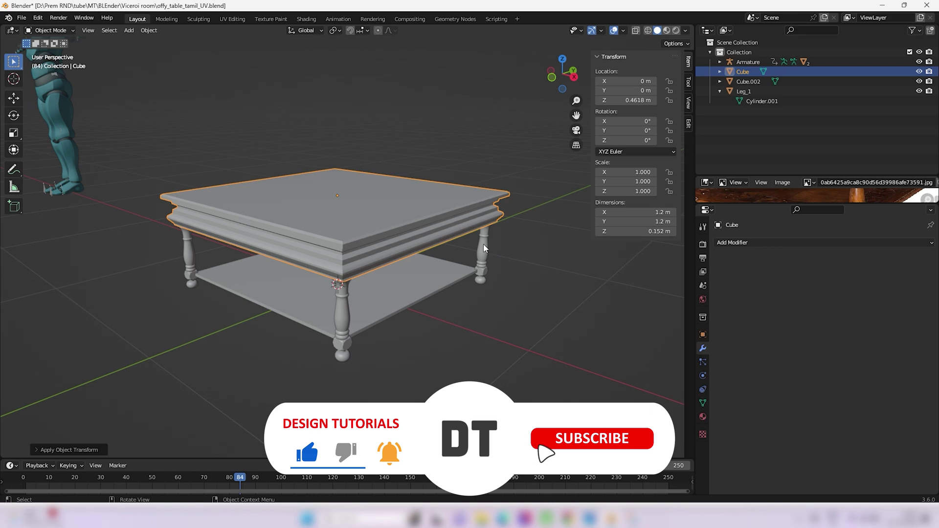
Apply the lower shelf Cube.002's scale as well, after checking Leg_1
click(742, 91)
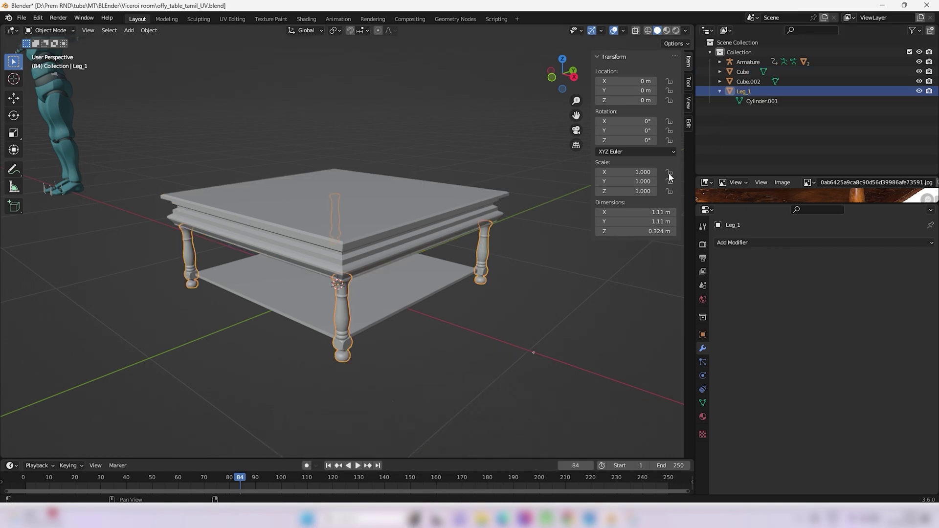
click(437, 282)
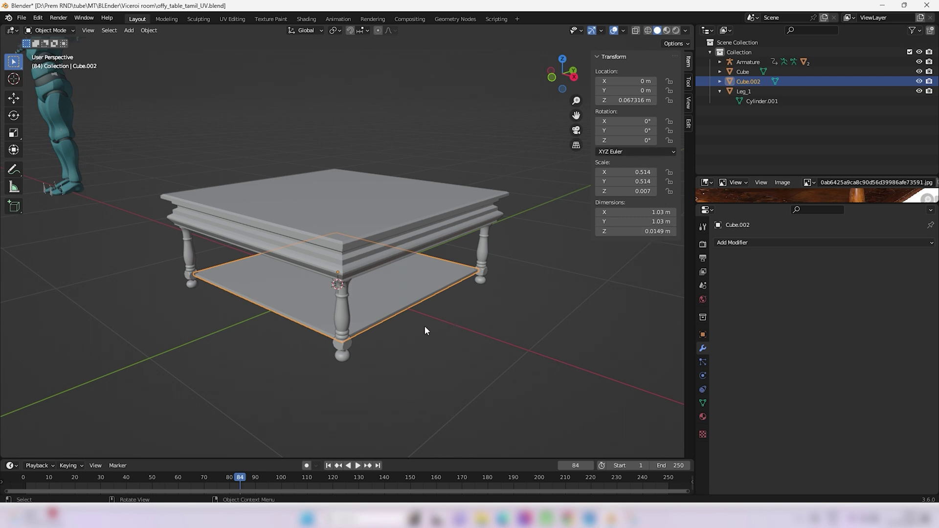
key(ctrl+a)
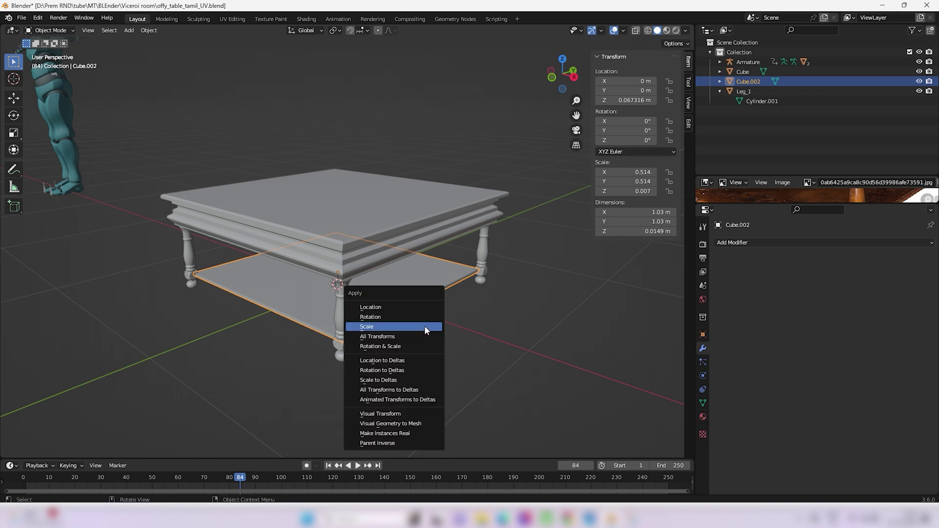
click(425, 326)
scroll(425, 326, down, 5)
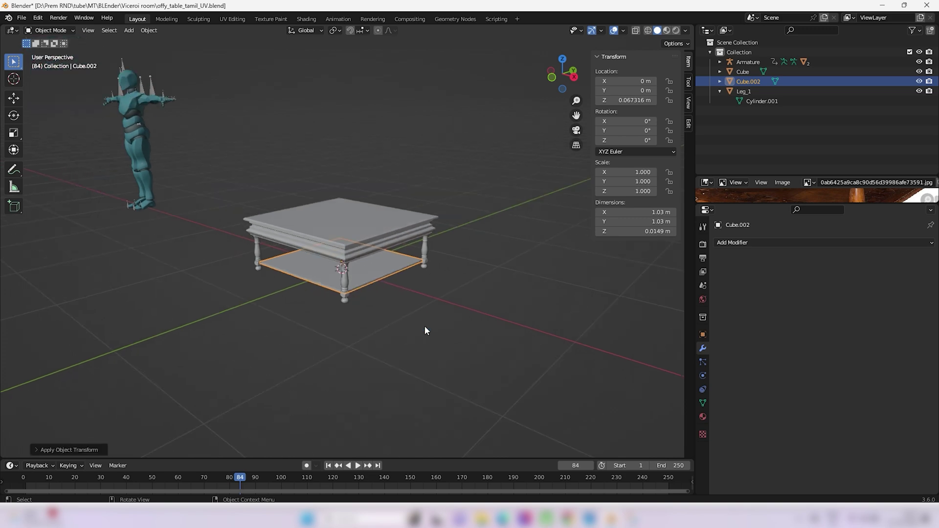
middle_drag(424, 326, 392, 290)
scroll(429, 318, up, 2)
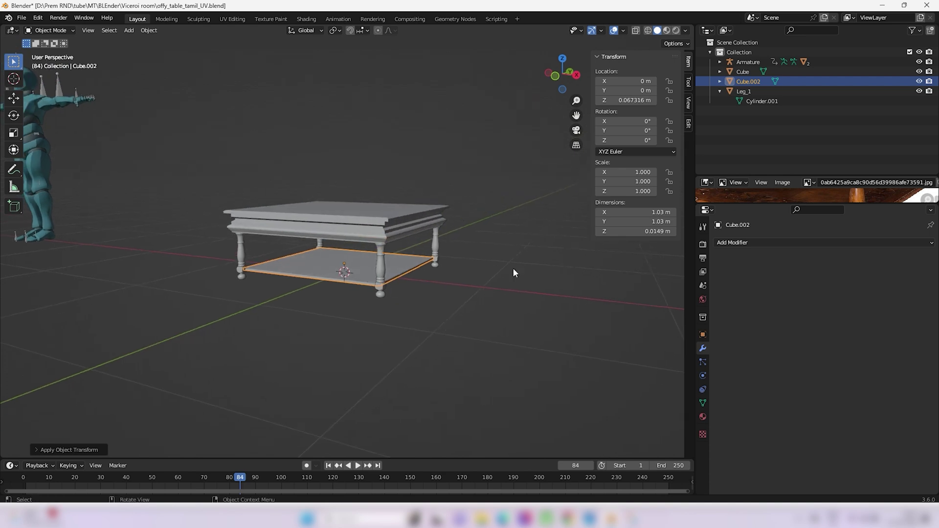
Box-select the table top, shelf and legs and join them with Ctrl+J
click(747, 90)
click(744, 72)
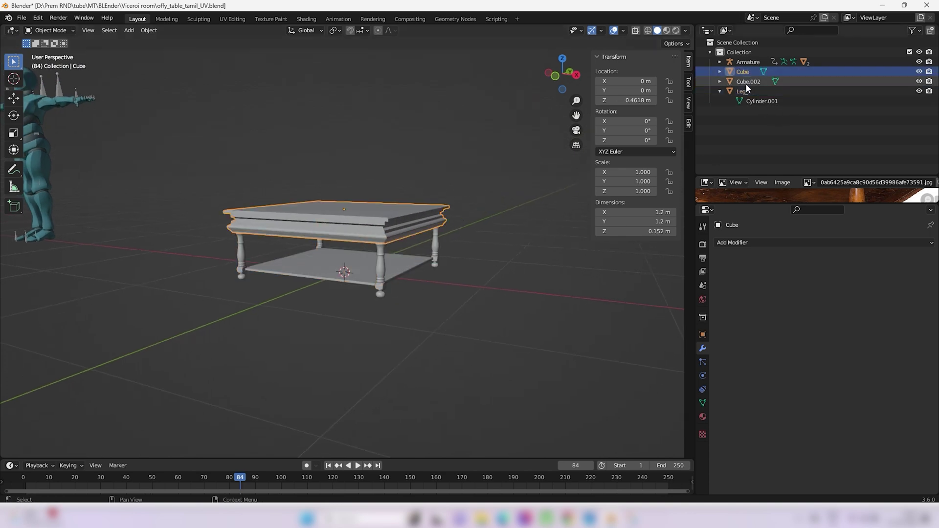
click(747, 81)
click(743, 91)
middle_drag(503, 204, 470, 279)
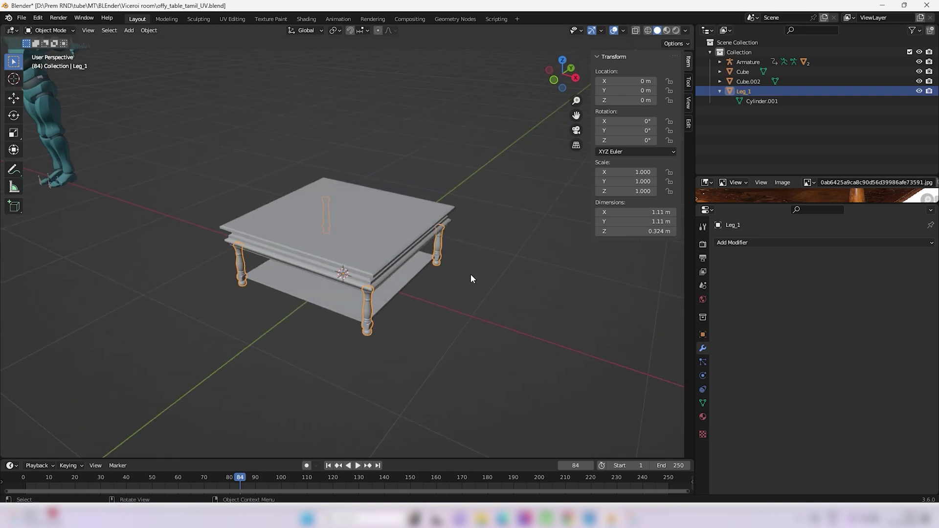
drag(184, 140, 551, 387)
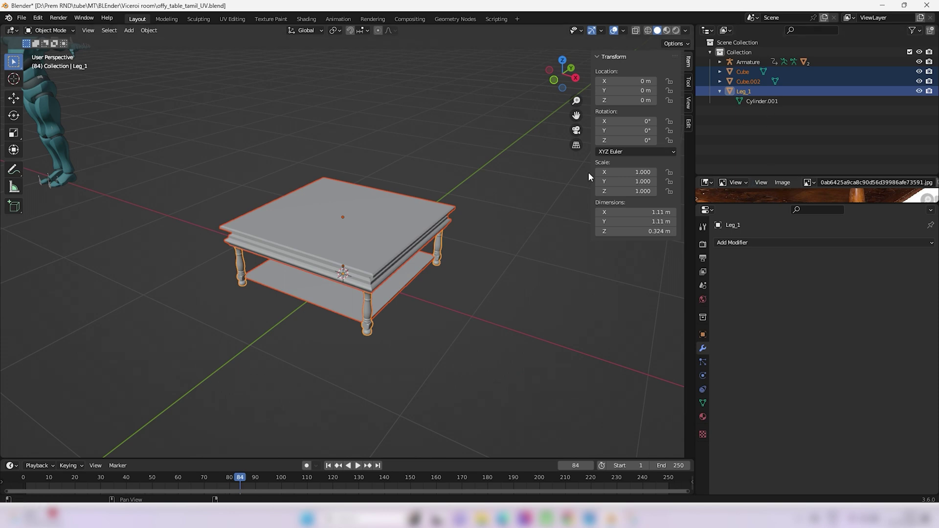
key(ctrl+j)
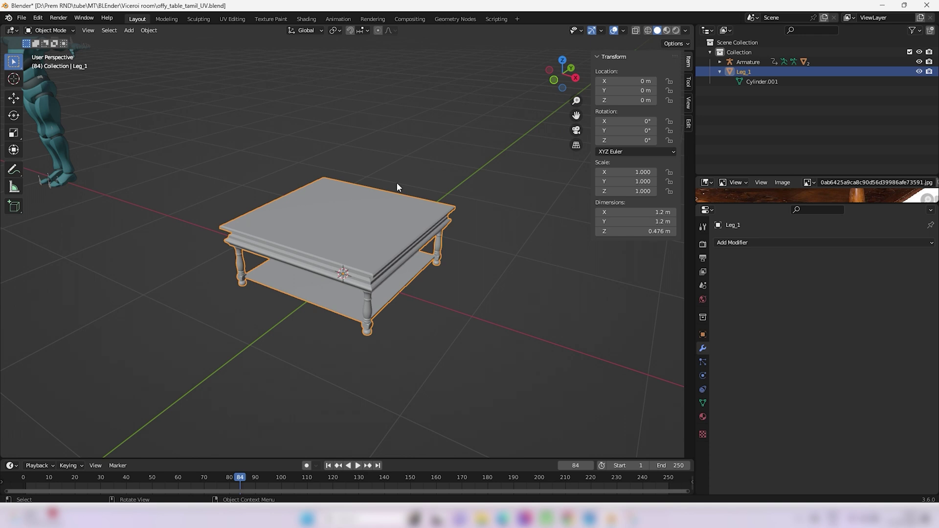
Rename the joined object to 'Coffy table'
right_click(744, 73)
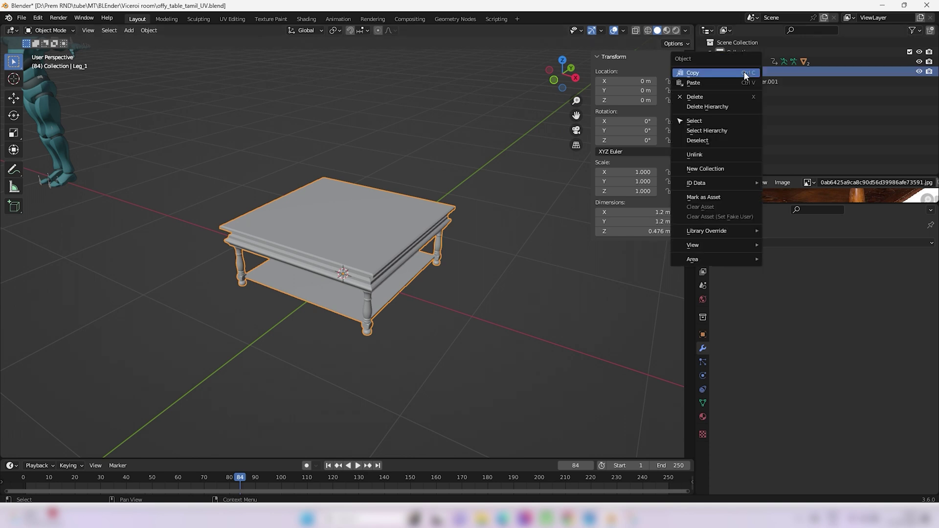
double_click(744, 72)
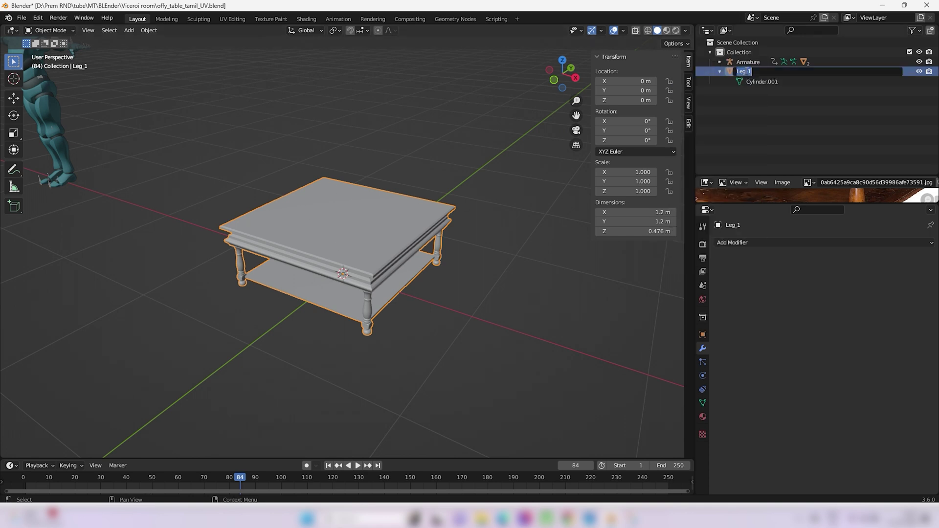
text(VCo)
key(BackSpace)
key(BackSpace)
key(BackSpace)
text(Coffy tas)
key(BackSpace)
key(BackSpace)
text(able)
key(Return)
middle_drag(500, 207, 389, 203)
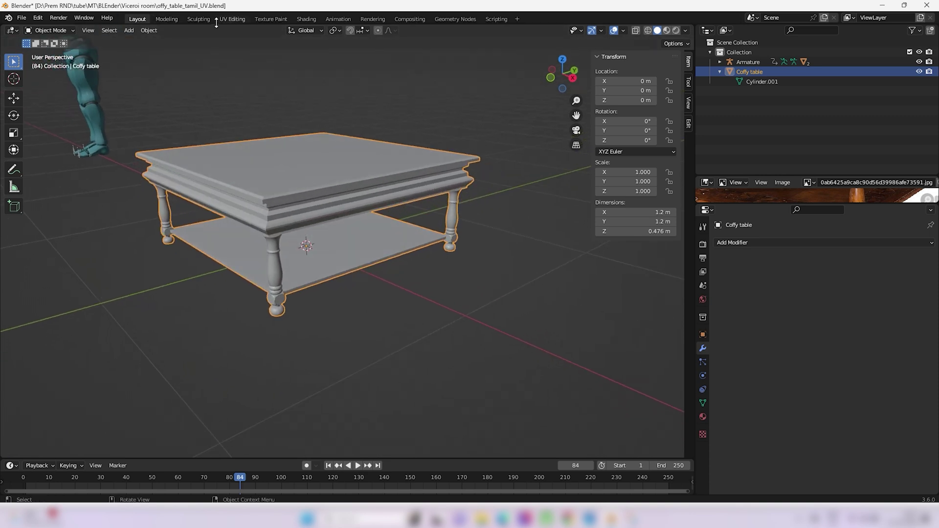
Move to the UV Editing workspace and deselect all of the table mesh
click(233, 20)
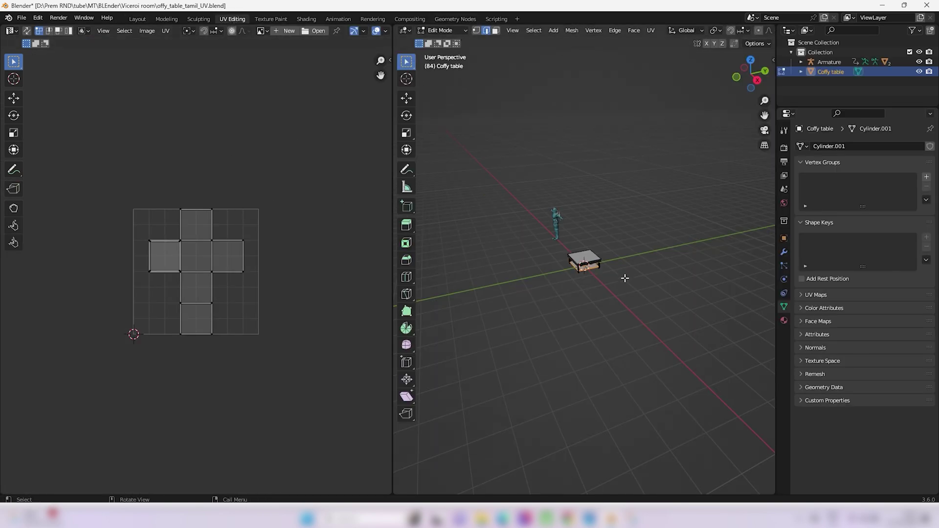
key(alt+a)
scroll(589, 260, up, 8)
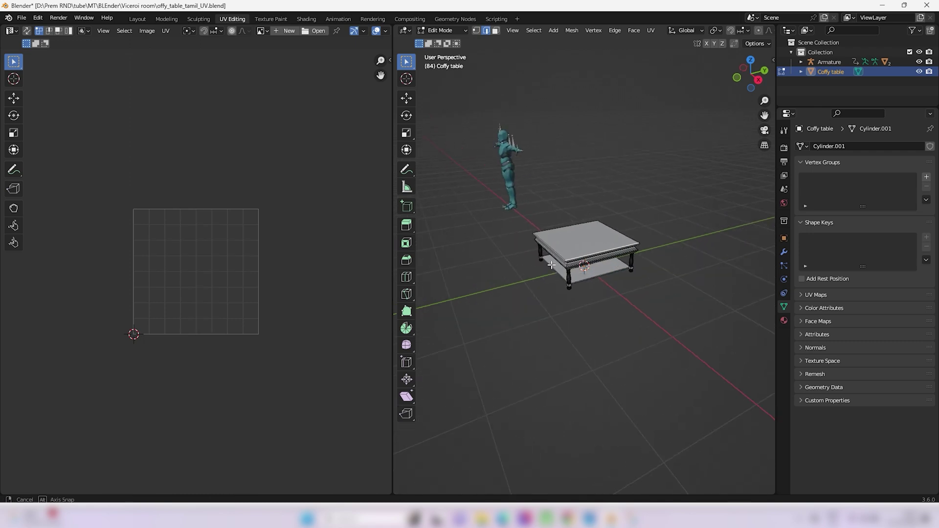
scroll(596, 248, up, 4)
scroll(581, 264, down, 5)
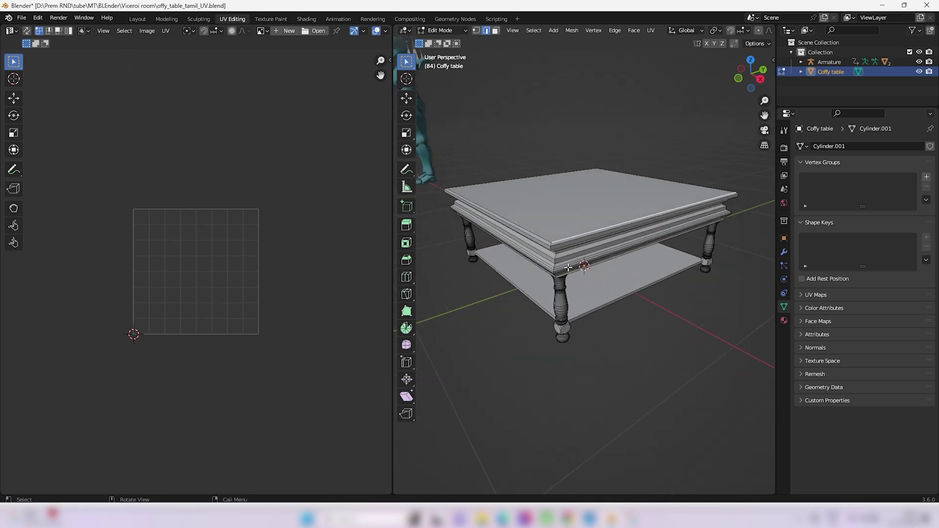
middle_drag(577, 268, 613, 262)
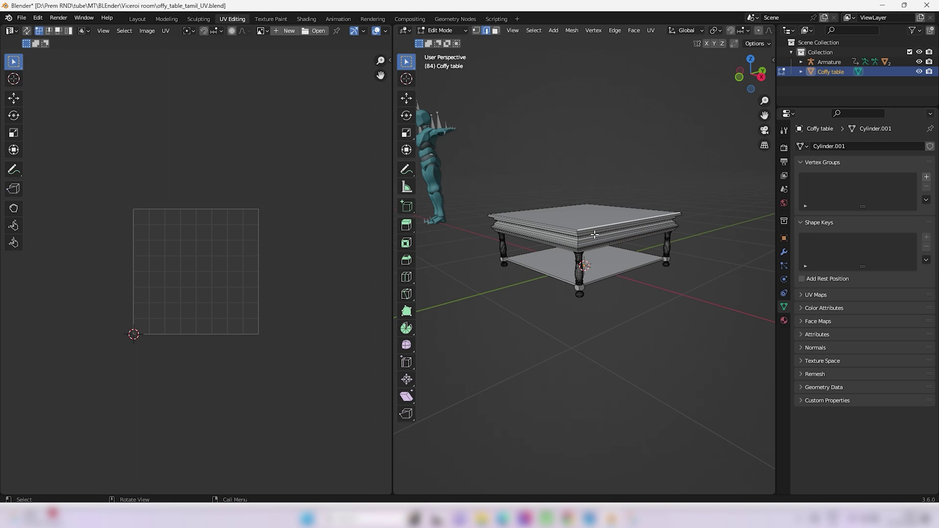
scroll(541, 252, up, 5)
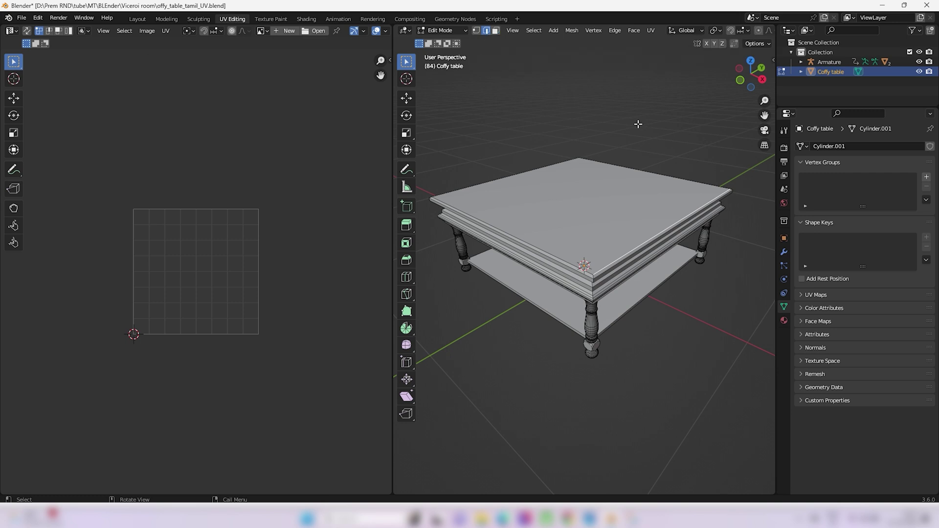
In face mode, mark a seam around the border of the table top's upper face
key(3)
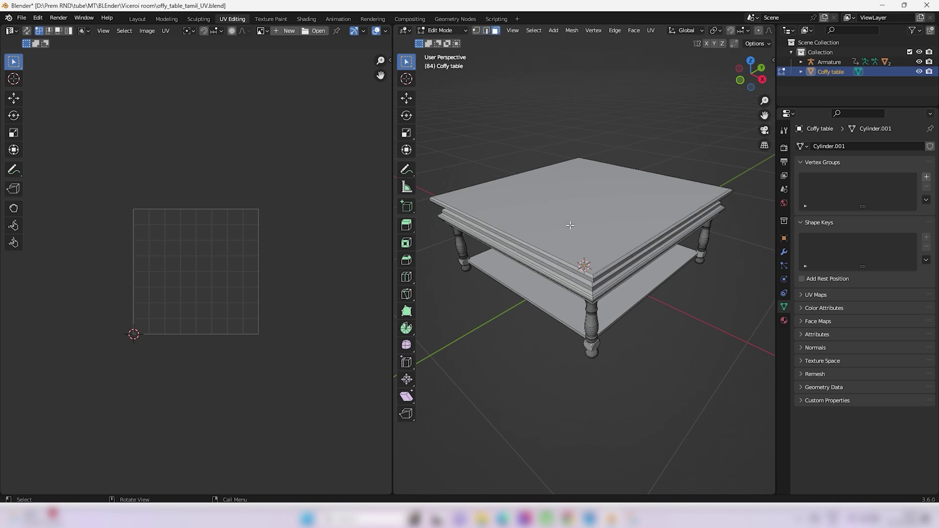
click(570, 225)
scroll(587, 249, up, 4)
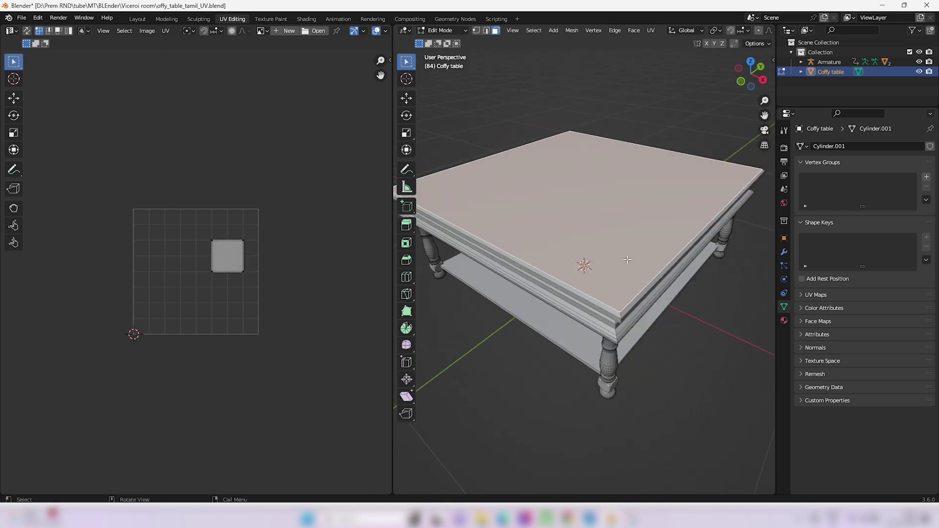
middle_drag(627, 259, 588, 241)
scroll(611, 254, down, 2)
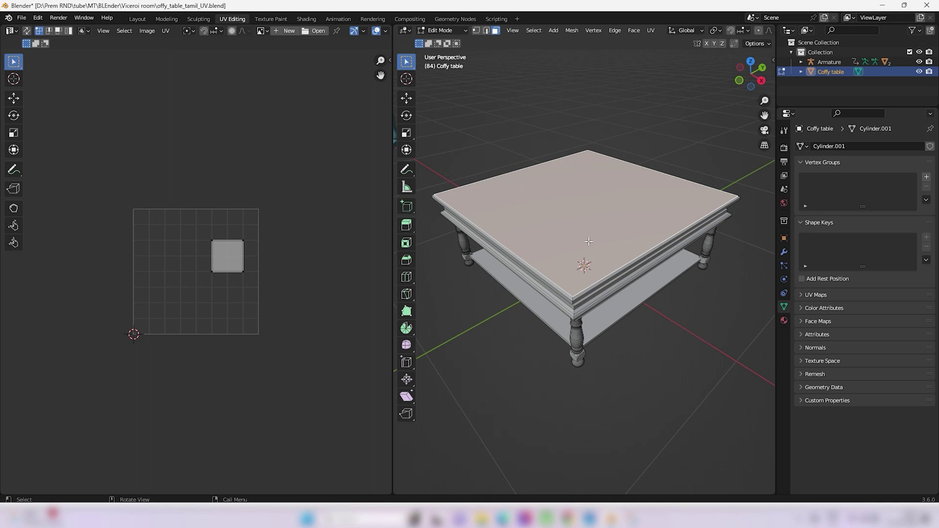
key(u)
click(560, 347)
Mark a seam around the table top's underside face
middle_drag(537, 333, 562, 279)
click(580, 214)
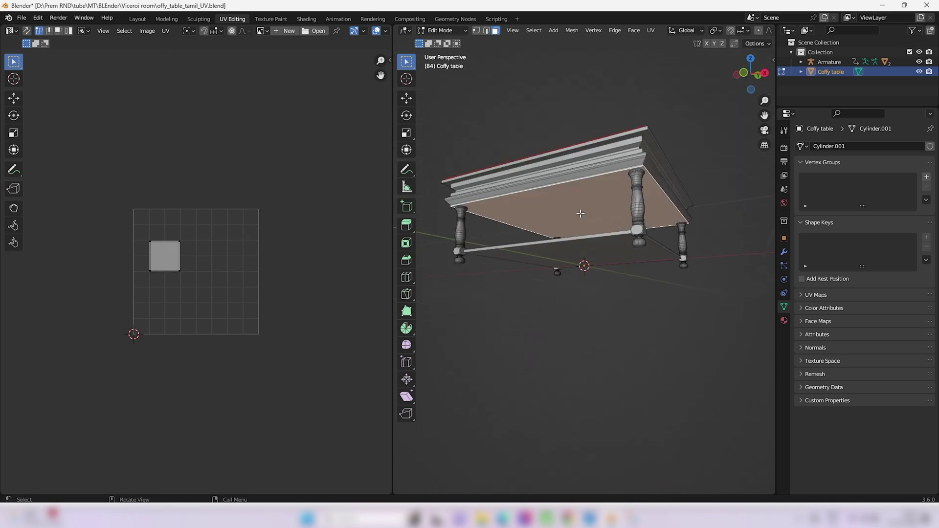
key(u)
click(581, 213)
middle_drag(581, 212, 572, 329)
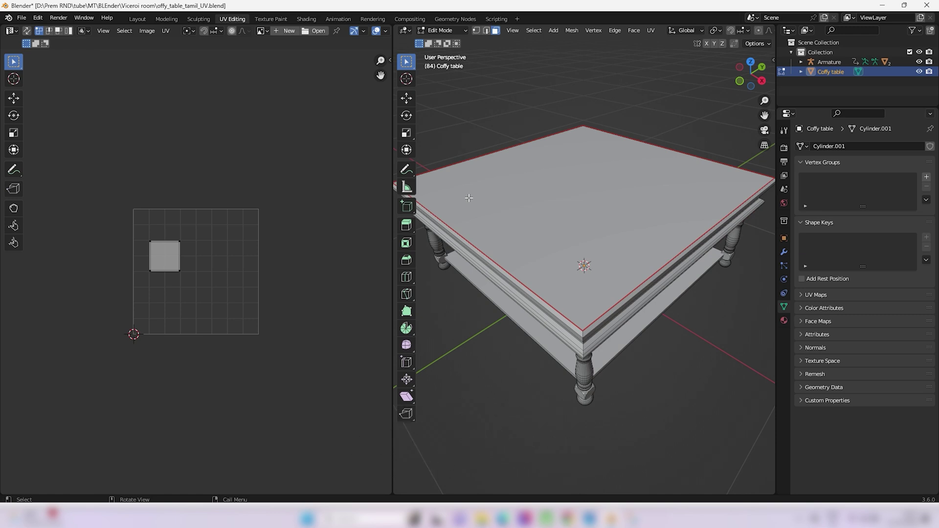
scroll(468, 197, up, 5)
scroll(469, 197, down, 5)
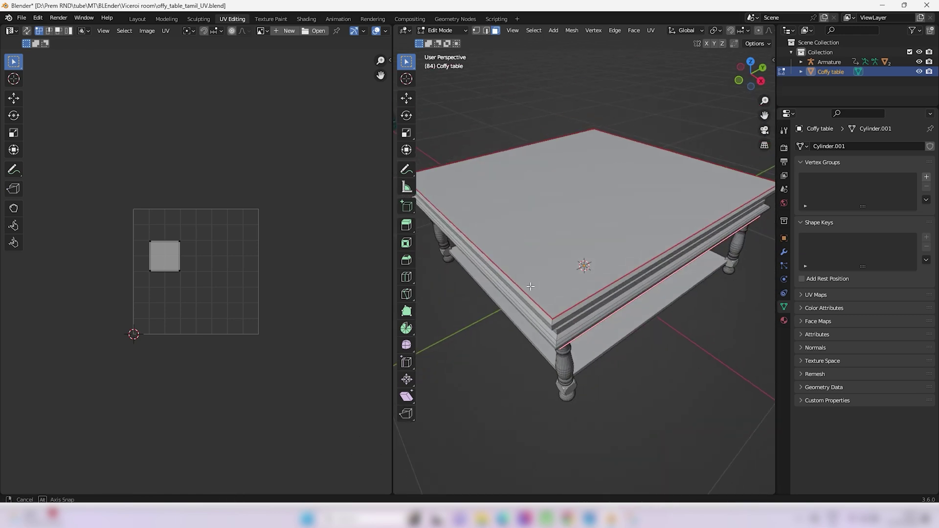
middle_drag(518, 245, 564, 242)
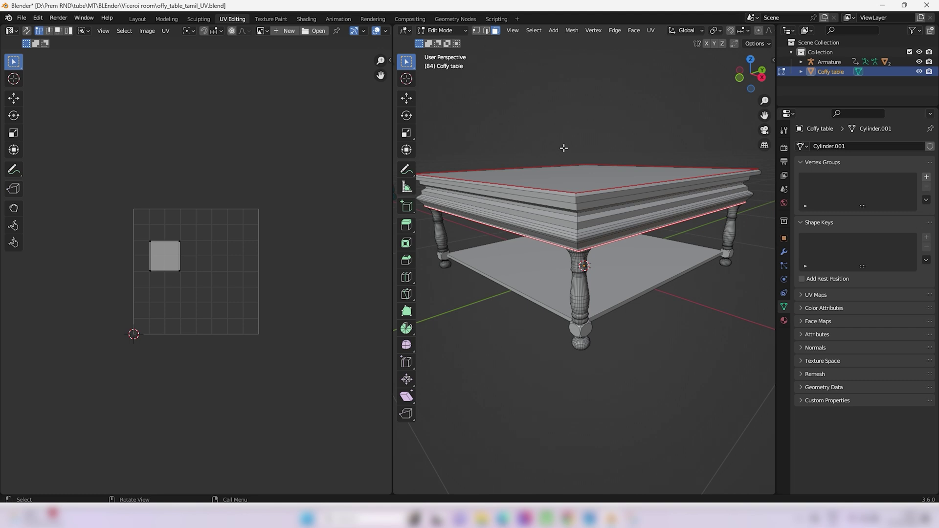
In edge mode, mark a seam on the first vertical rim corner edge loop
key(2)
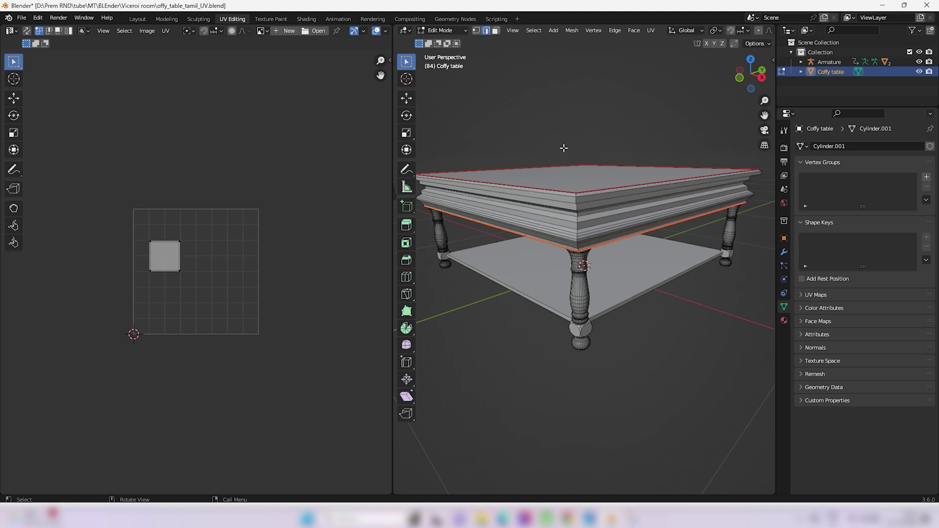
scroll(580, 217, up, 2)
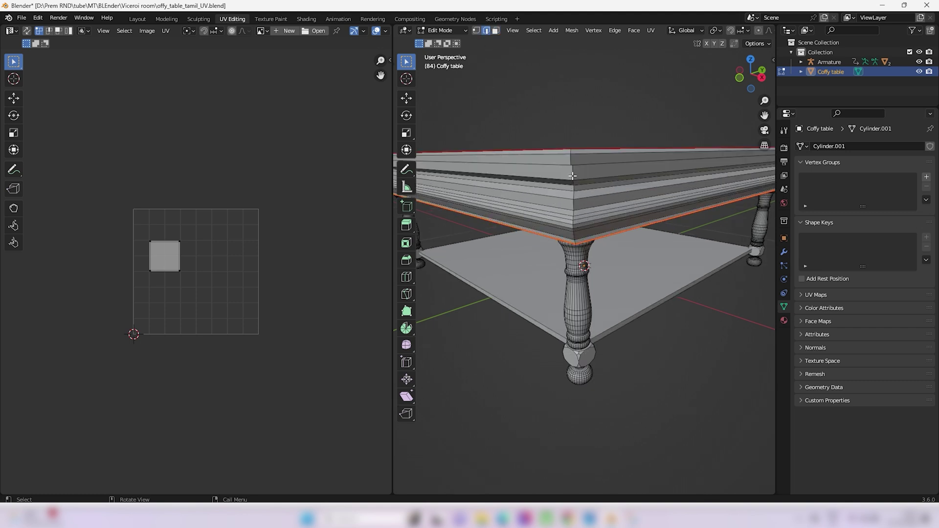
key(alt)
alt+click(572, 176)
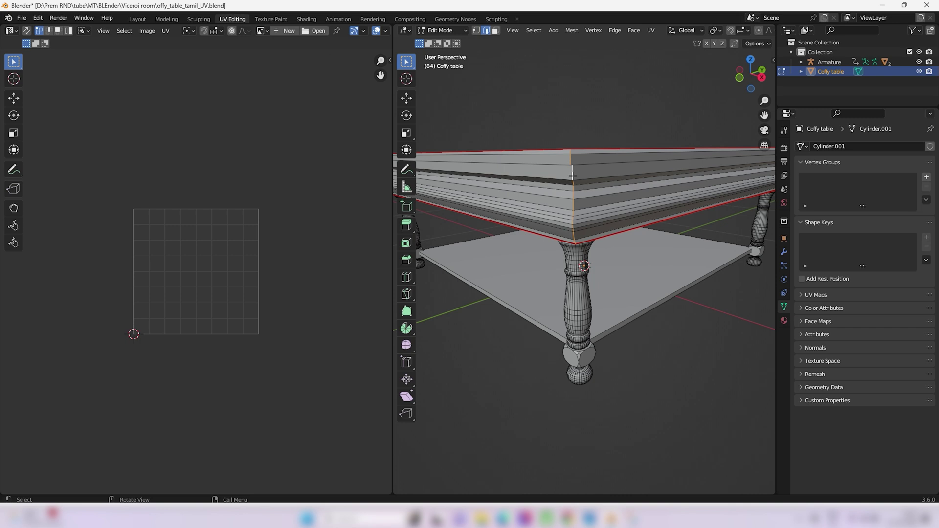
key(u)
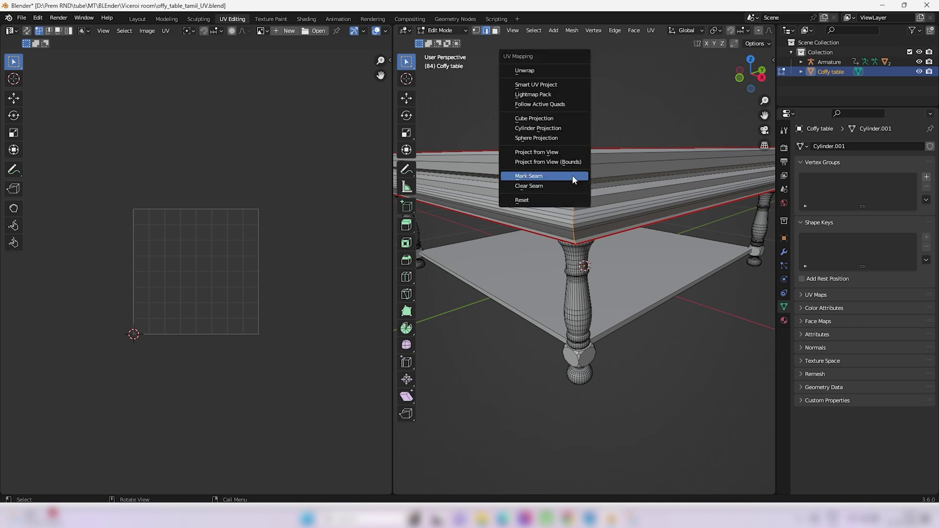
click(567, 177)
Mark a seam on a second vertical corner loop of the rim
scroll(567, 177, down, 5)
middle_drag(567, 177, 567, 220)
scroll(562, 218, up, 3)
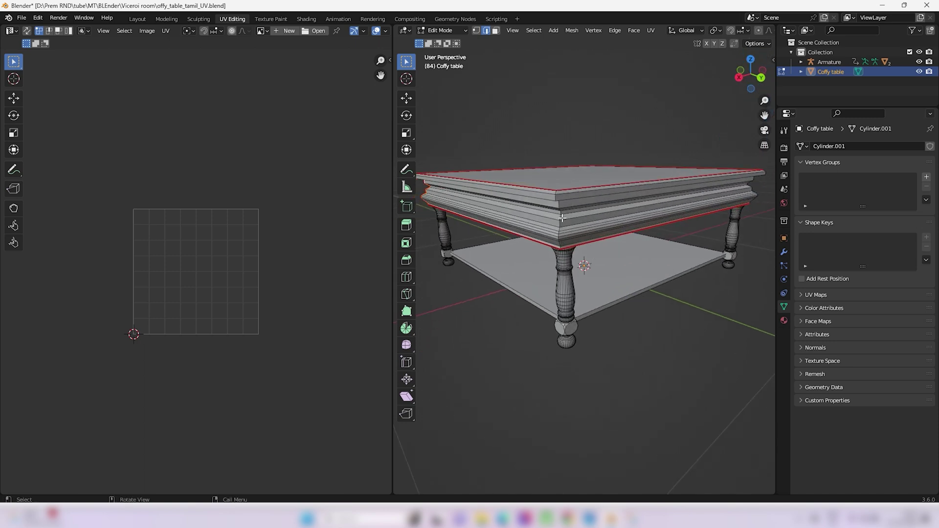
scroll(559, 224, up, 7)
scroll(513, 201, down, 4)
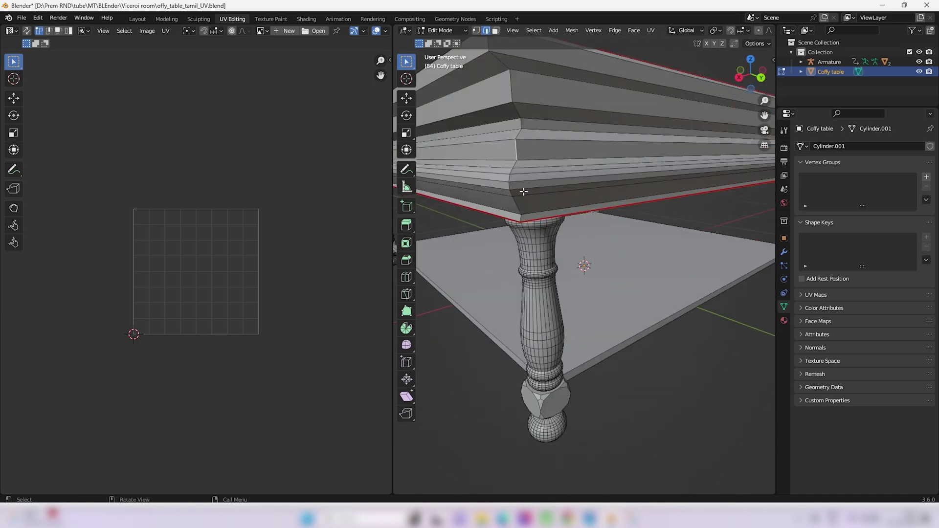
scroll(553, 171, down, 5)
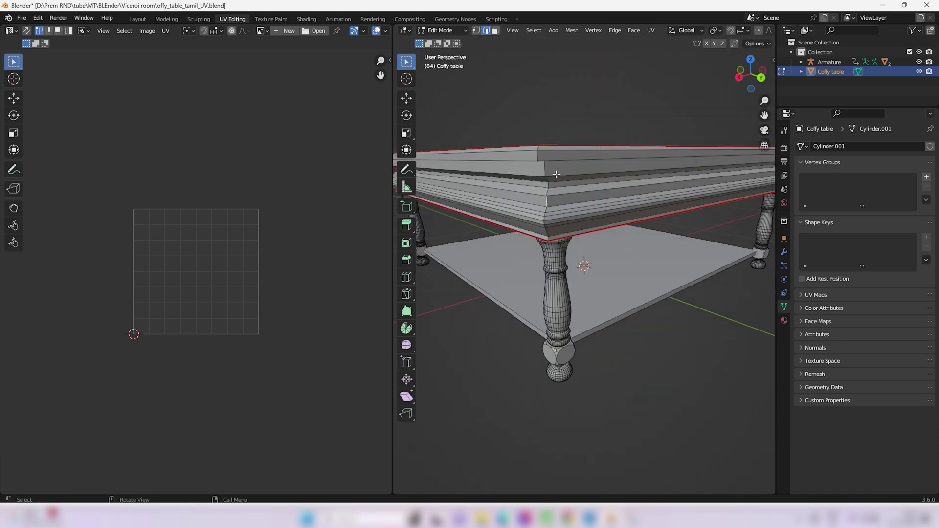
scroll(559, 264, up, 3)
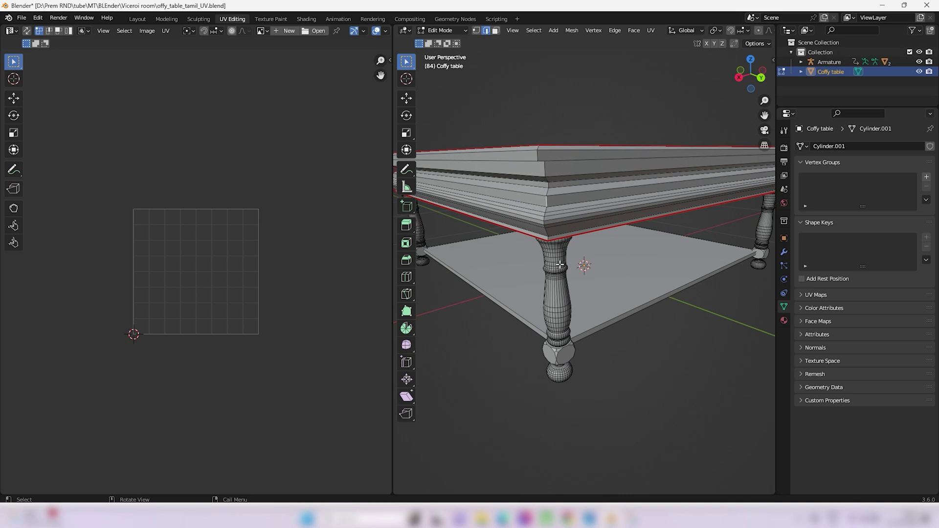
alt+click(545, 170)
key(u)
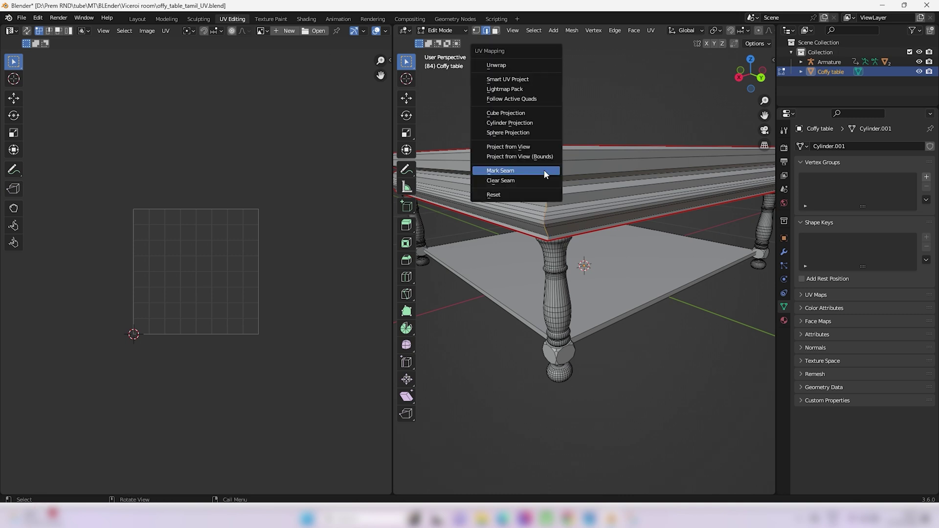
click(544, 169)
Mark seams on the remaining rim corner edges, front and left side
scroll(592, 227, down, 4)
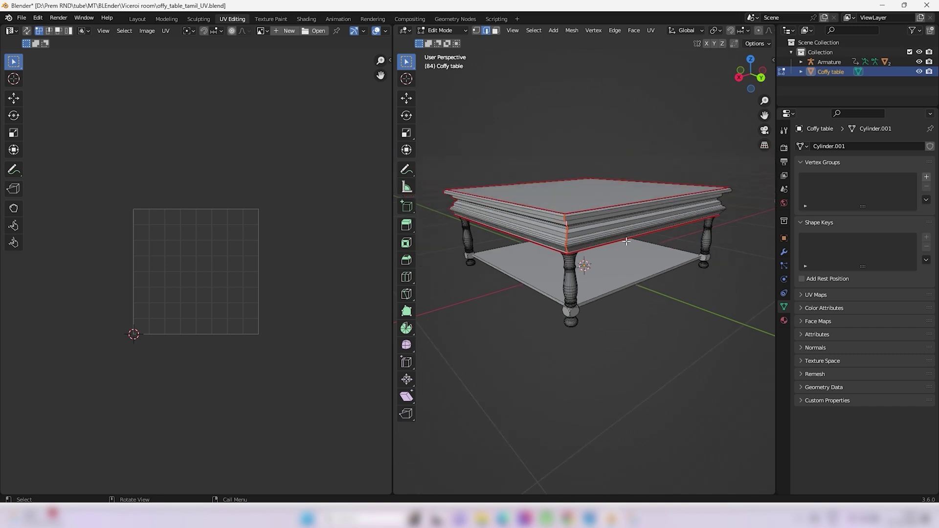
mouse_move(592, 227)
middle_down()
mouse_move(634, 197)
mouse_move(591, 227)
middle_up()
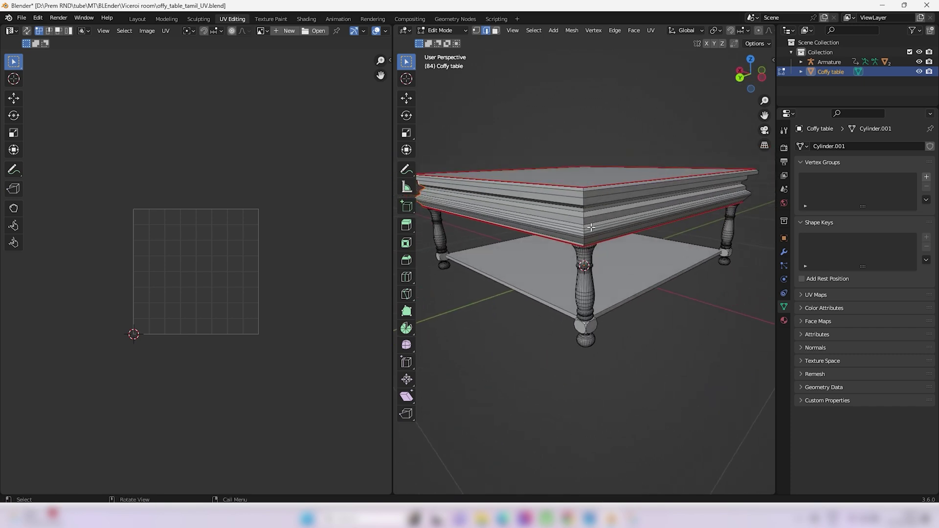
scroll(585, 224, up, 5)
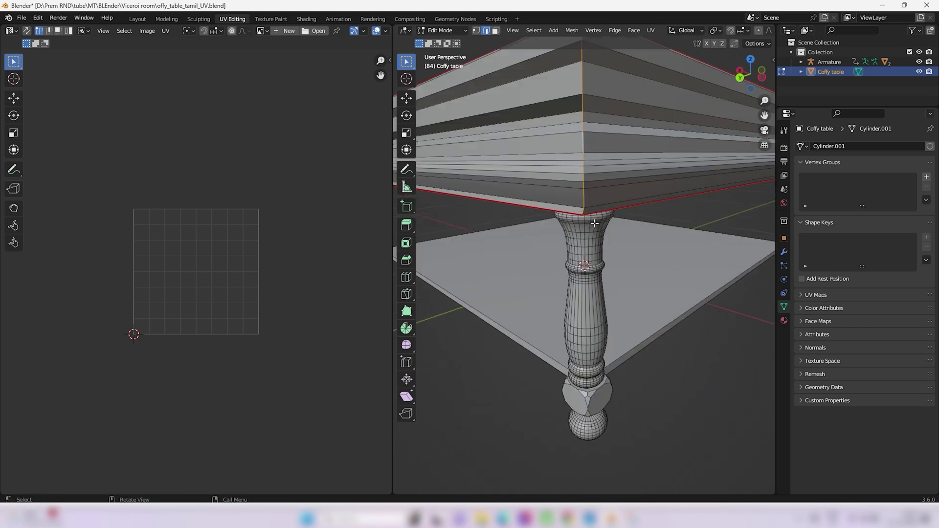
mouse_move(585, 225)
middle_down()
mouse_move(541, 184)
mouse_move(594, 242)
mouse_move(581, 235)
middle_up()
right_click(542, 188)
click(541, 189)
scroll(542, 188, down, 4)
scroll(580, 235, up, 3)
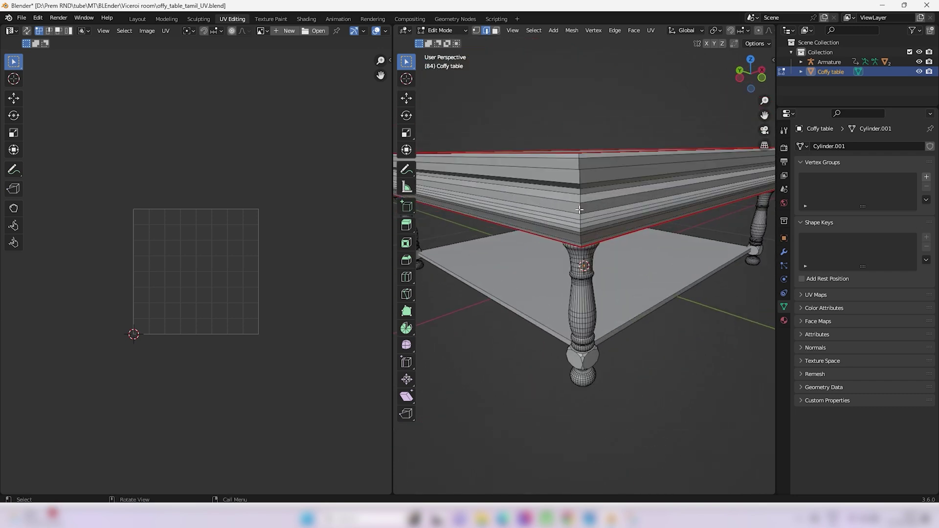
middle_drag(579, 210, 603, 233)
key(u)
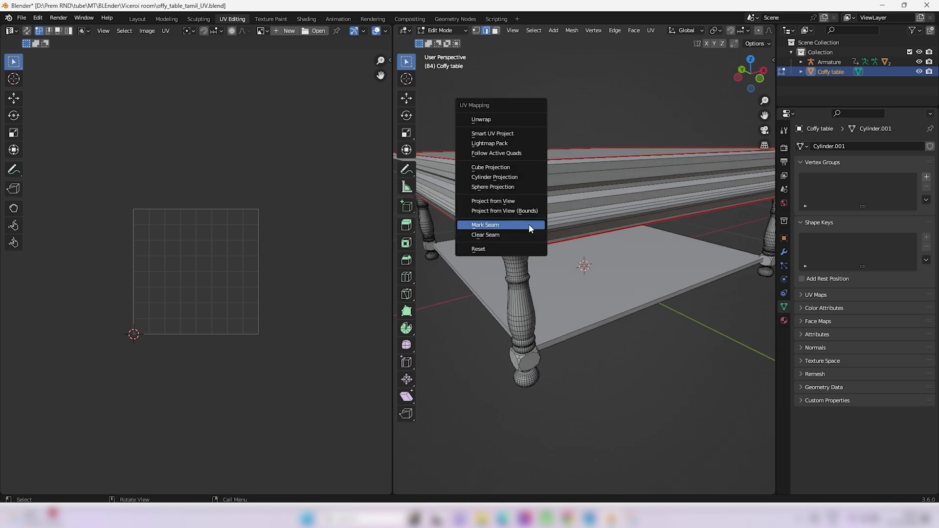
click(529, 224)
middle_drag(529, 224, 587, 243)
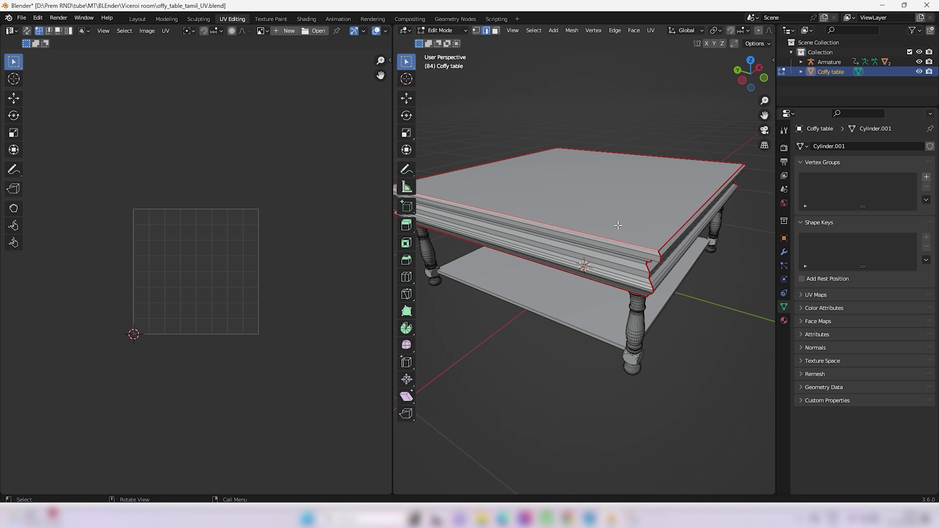
alt+click(613, 248)
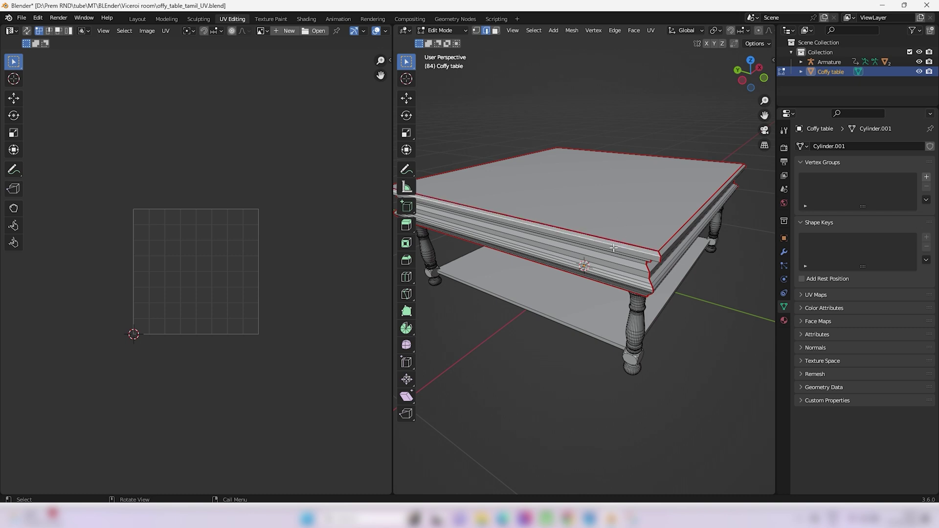
Select the whole connected table-top piece and unwrap it
key(l)
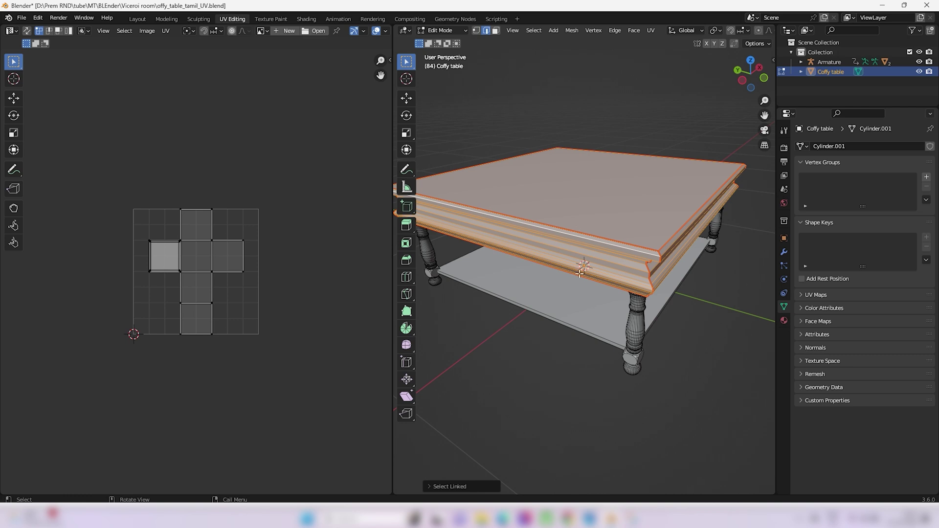
shift+middle_drag(579, 272, 599, 293)
scroll(607, 312, up, 3)
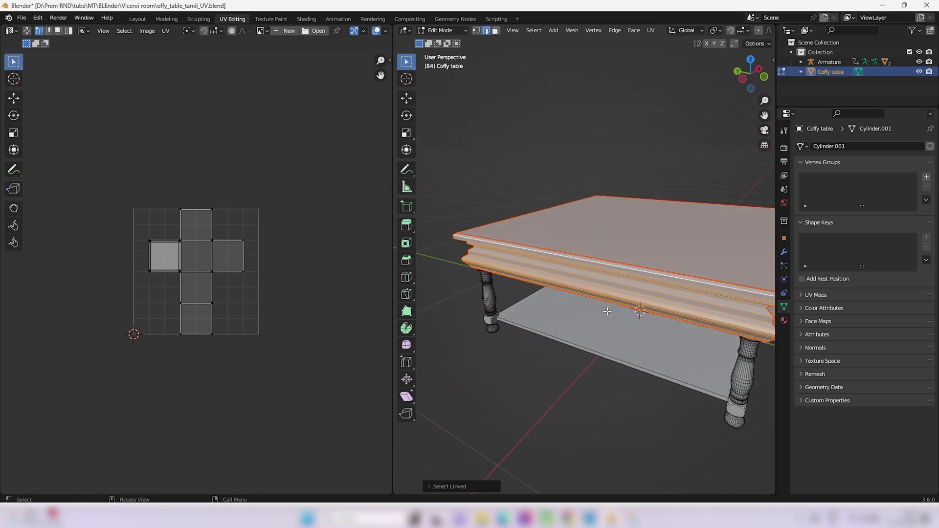
key(u)
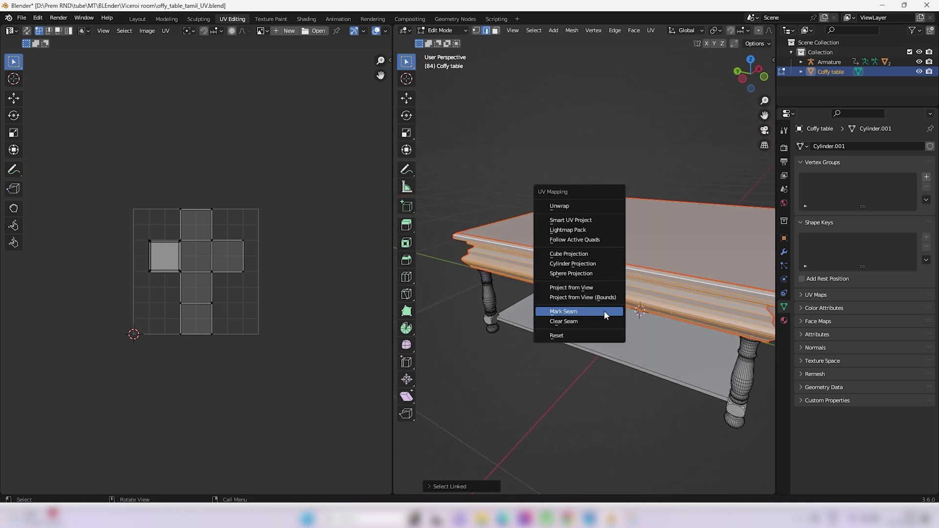
click(558, 206)
scroll(192, 264, up, 5)
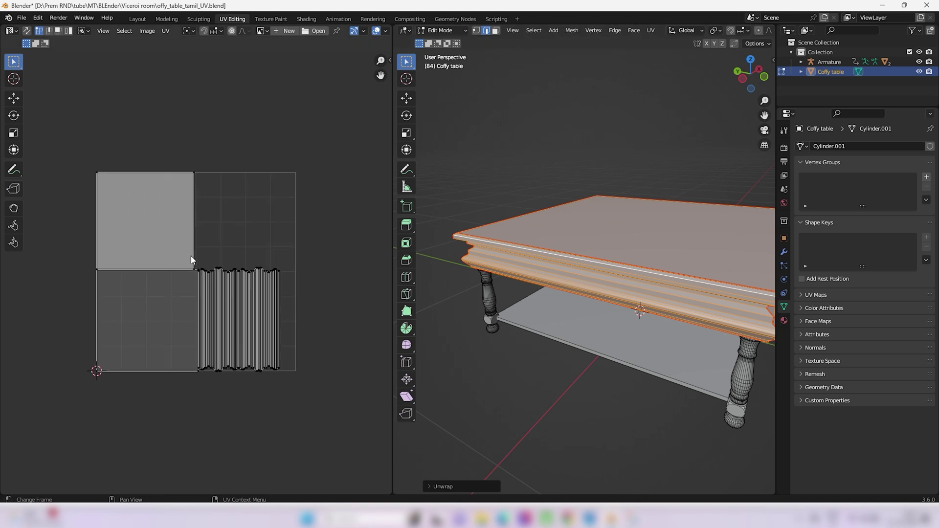
scroll(191, 280, down, 3)
Confirm the Unwrap settings show Angle Based with a 0.001 margin
click(428, 488)
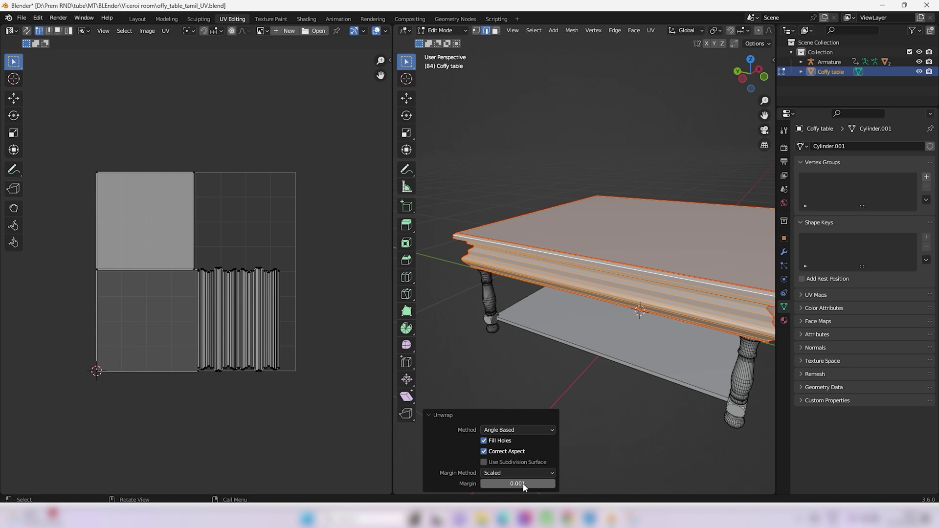
scroll(180, 264, up, 8)
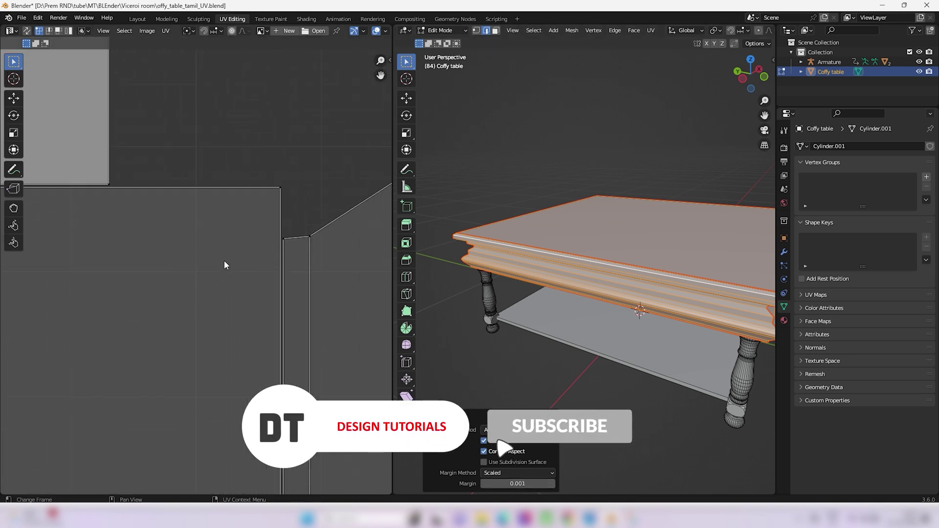
scroll(278, 256, up, 3)
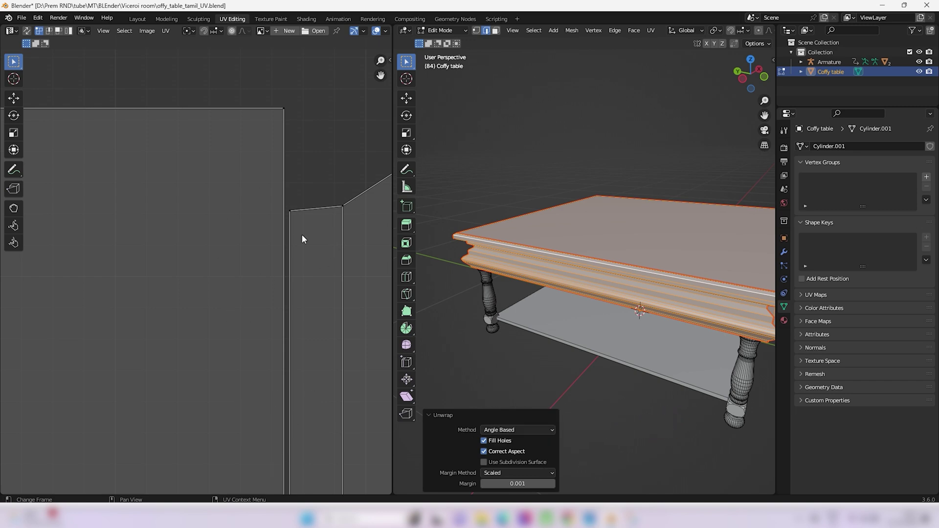
scroll(301, 234, down, 10)
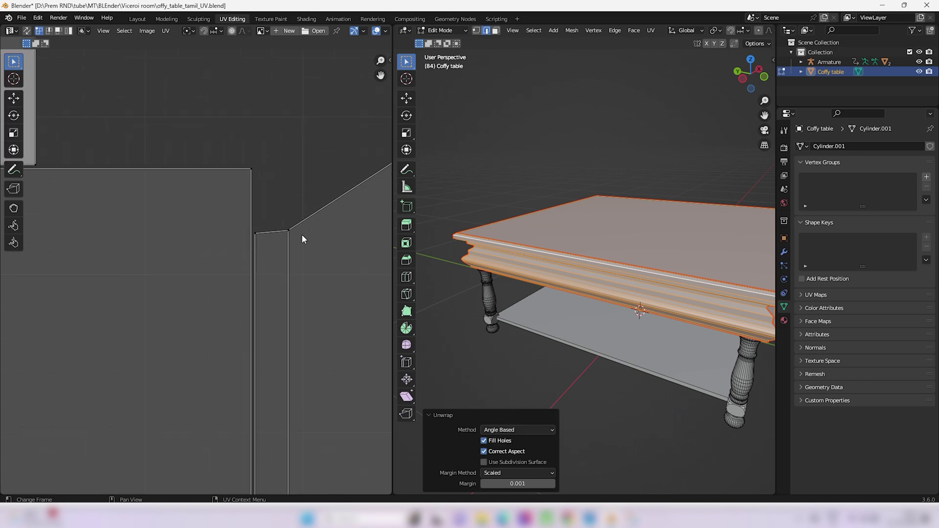
scroll(248, 296, down, 2)
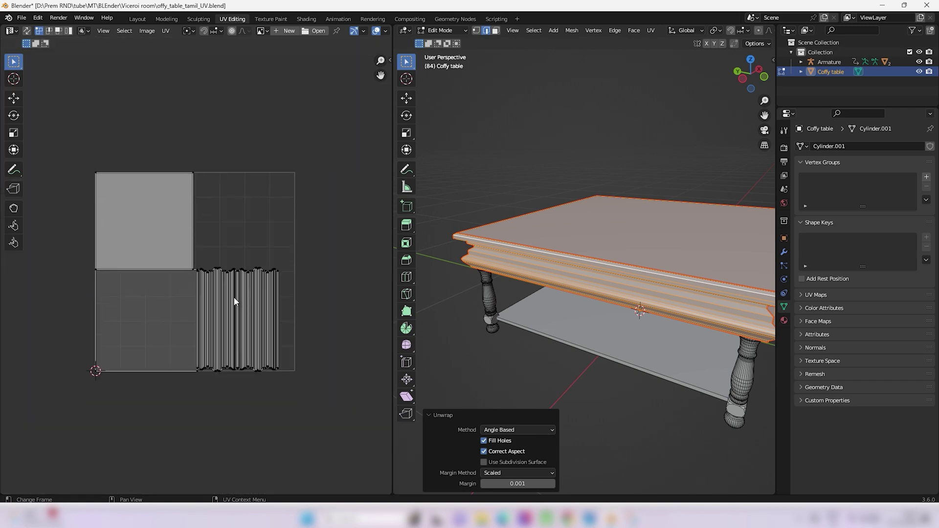
scroll(233, 297, up, 6)
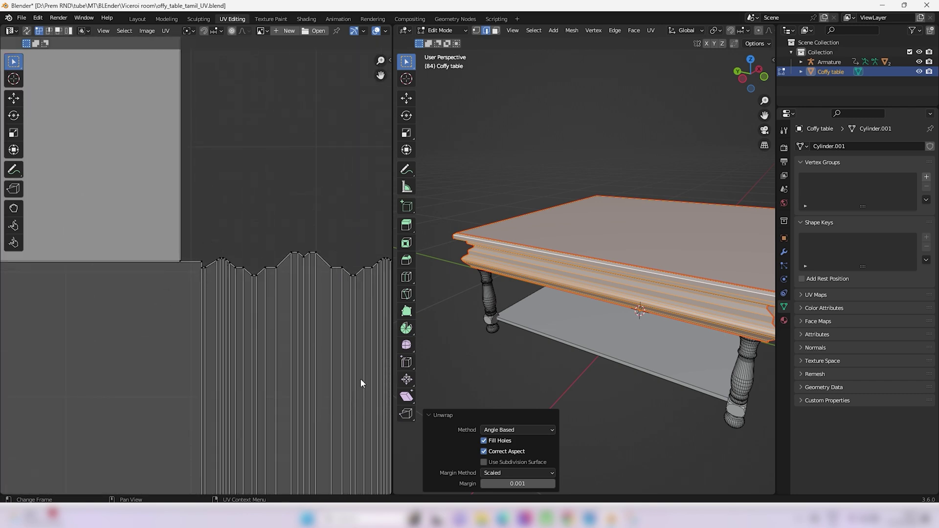
scroll(505, 340, down, 3)
scroll(254, 335, down, 6)
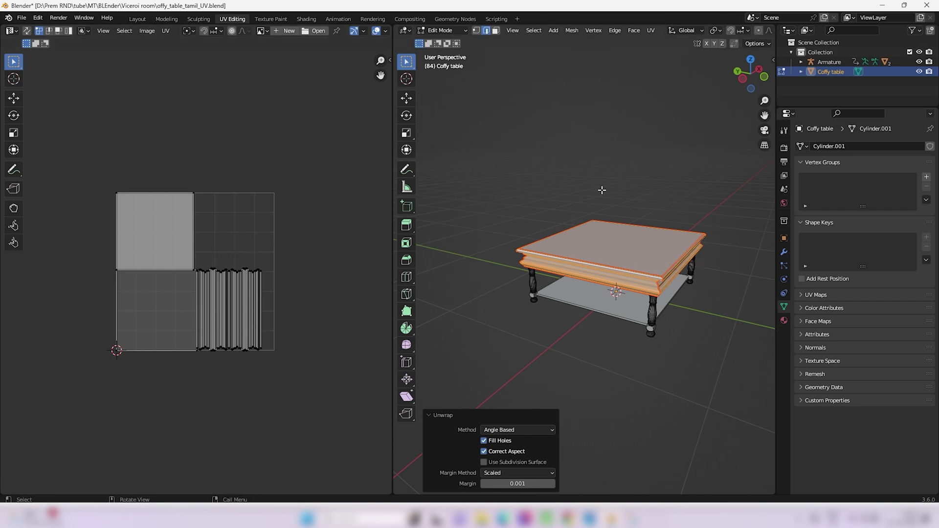
Select the whole lower shelf and mark its edges as seams
click(582, 384)
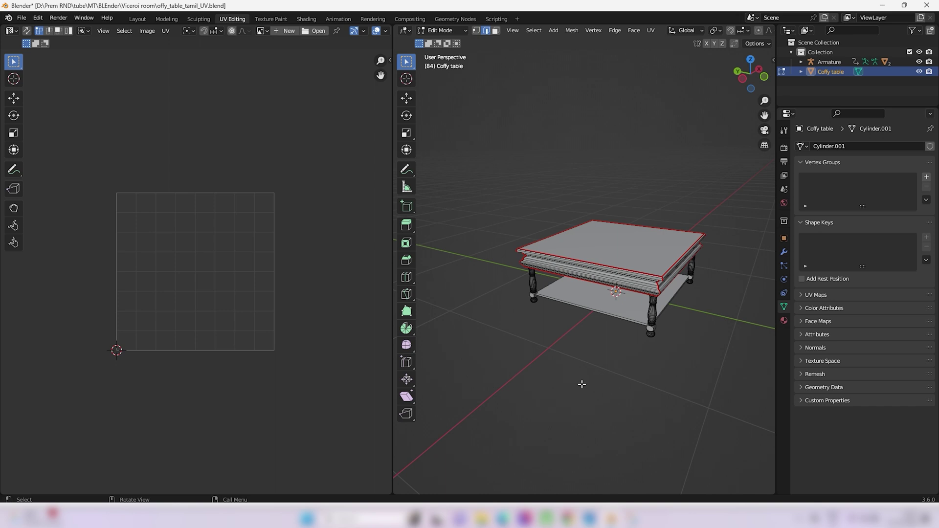
click(609, 311)
key(ctrl+l)
scroll(602, 313, up, 6)
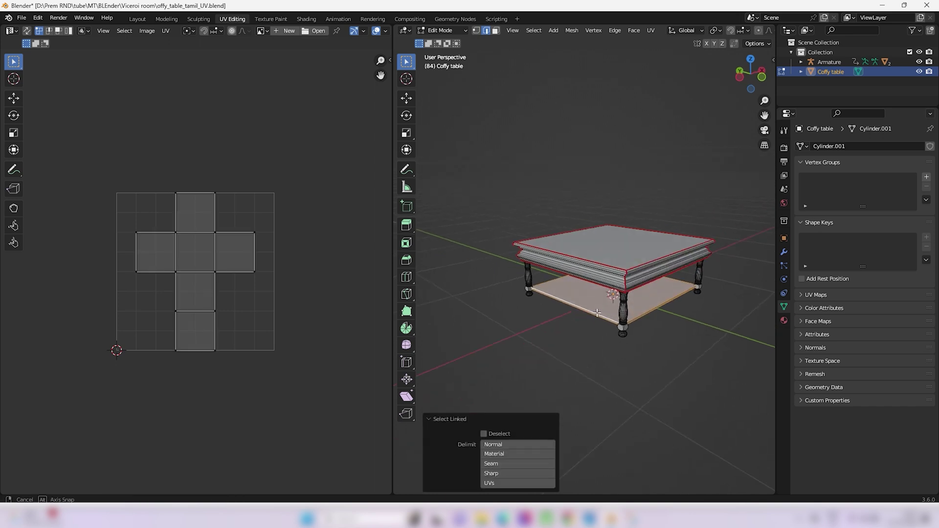
middle_drag(606, 323, 642, 365)
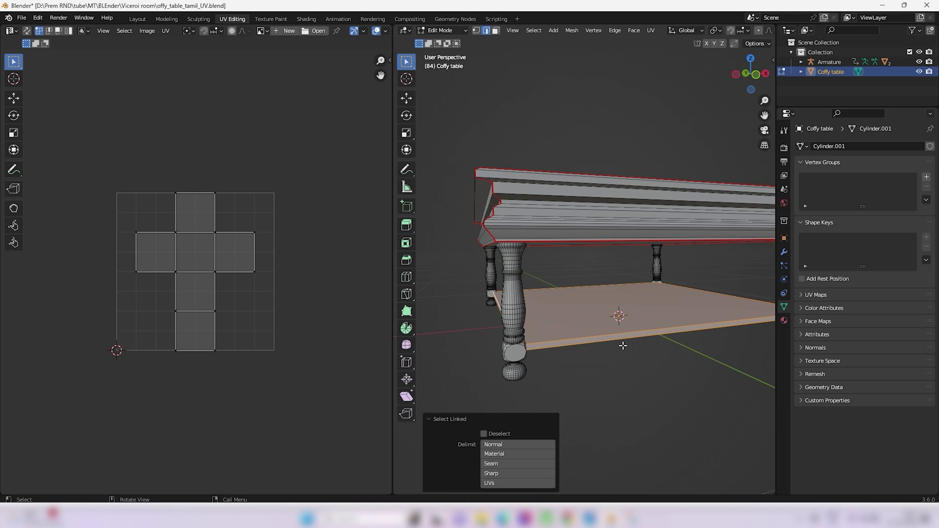
key(u)
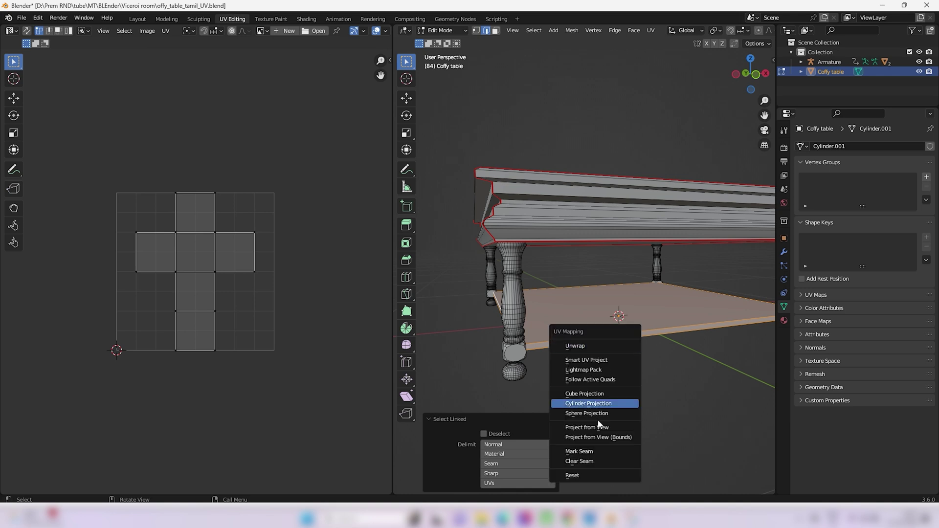
click(592, 447)
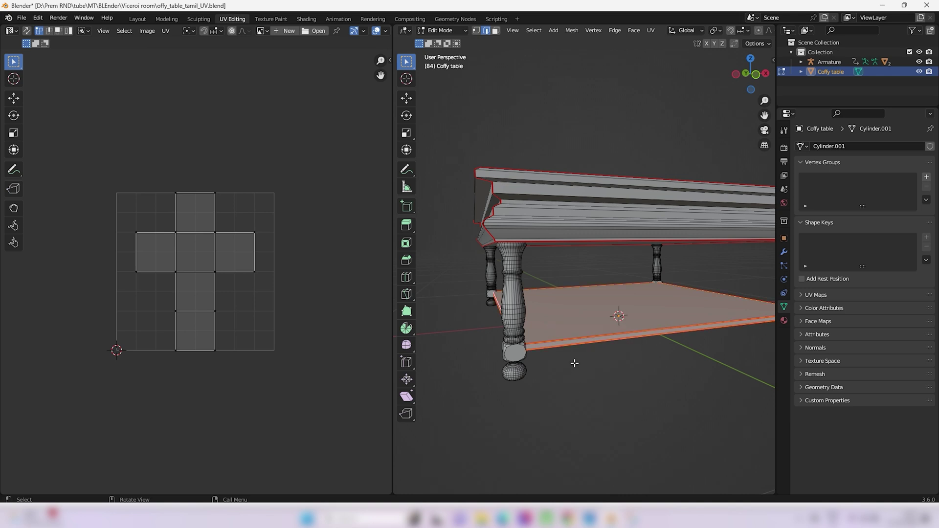
Reselect the lower shelf and unwrap it into two squares and an edge strip
key(alt+a)
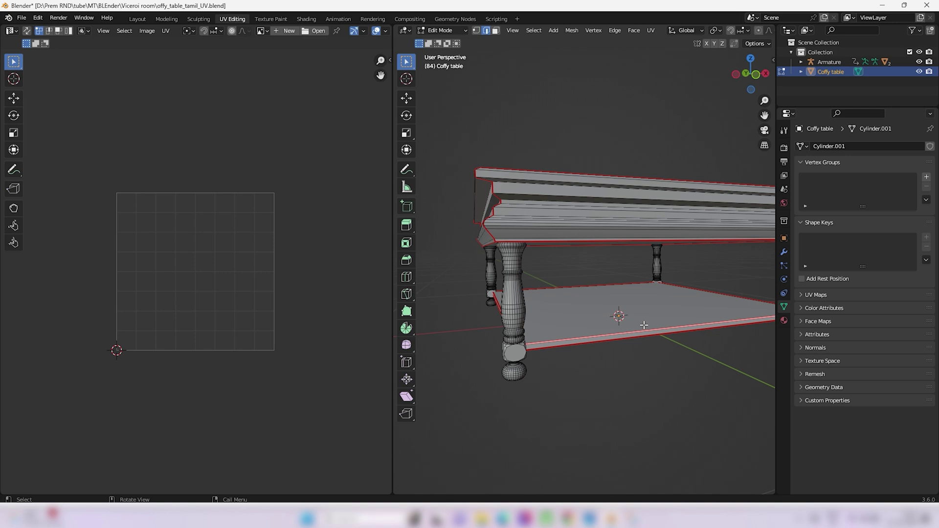
key(l)
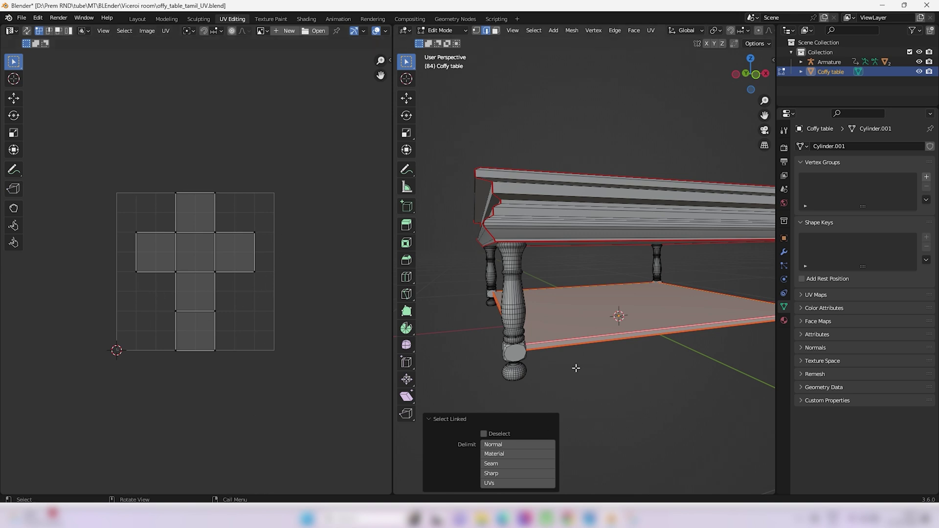
middle_drag(574, 368, 618, 352)
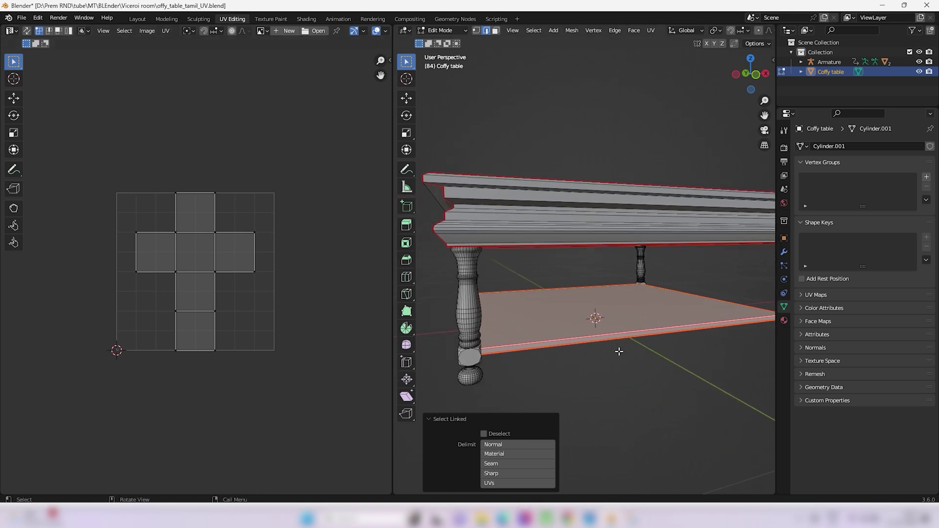
key(u)
click(582, 246)
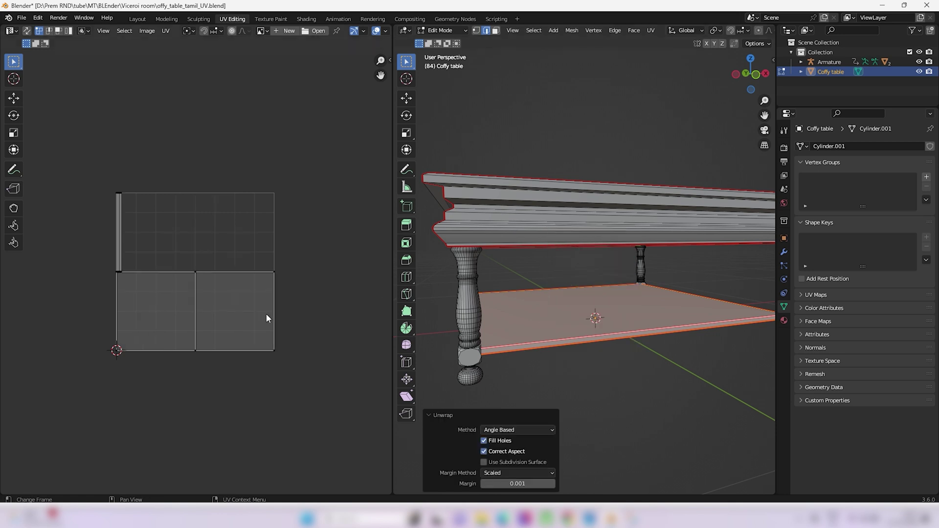
scroll(110, 283, up, 4)
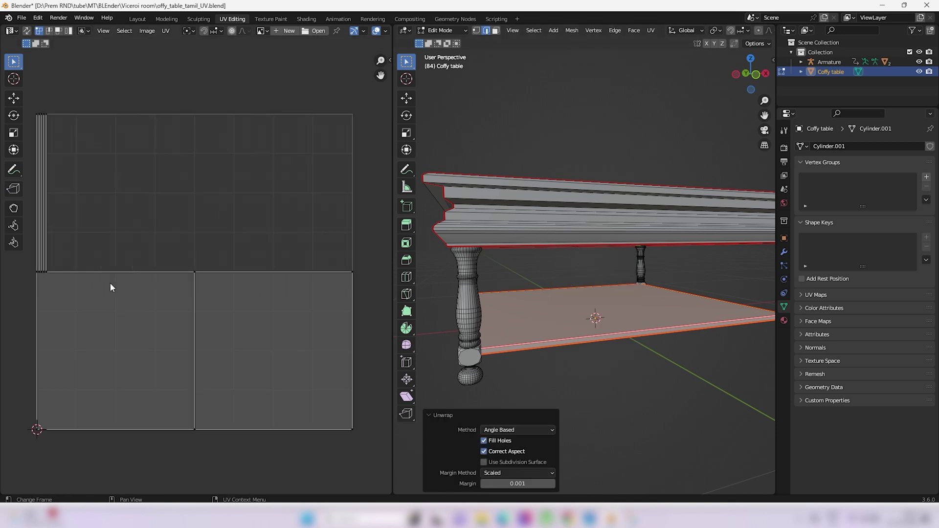
scroll(193, 251, down, 4)
middle_drag(163, 211, 209, 217)
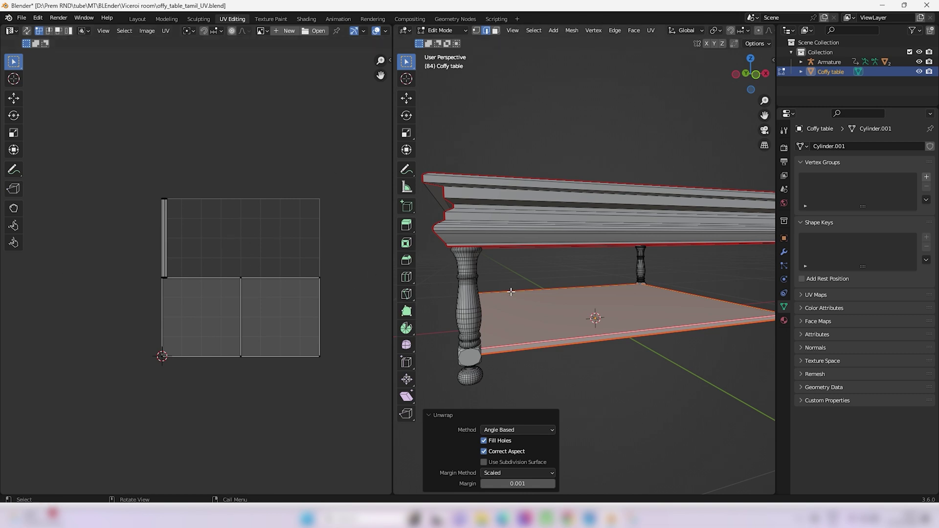
middle_drag(576, 298, 644, 280)
Select the entire front table leg as a connected piece
key(alt+a)
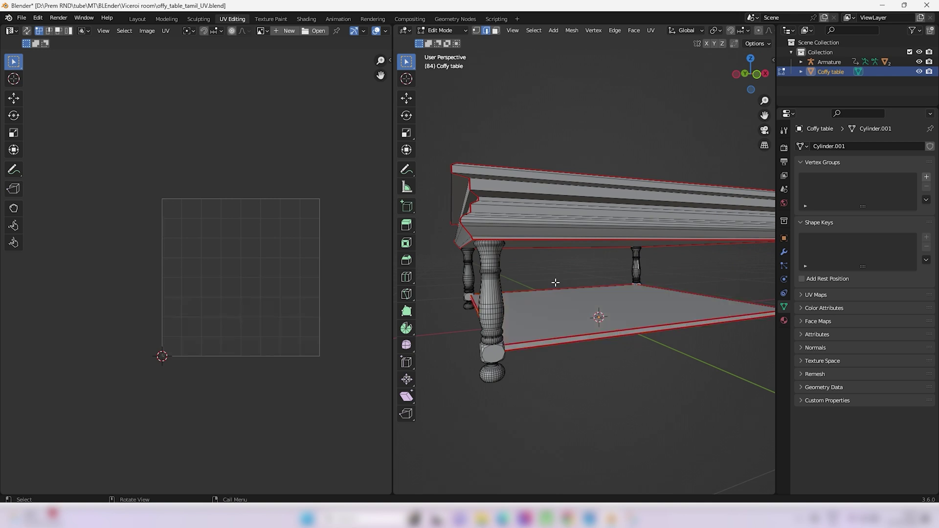
scroll(540, 317, down, 5)
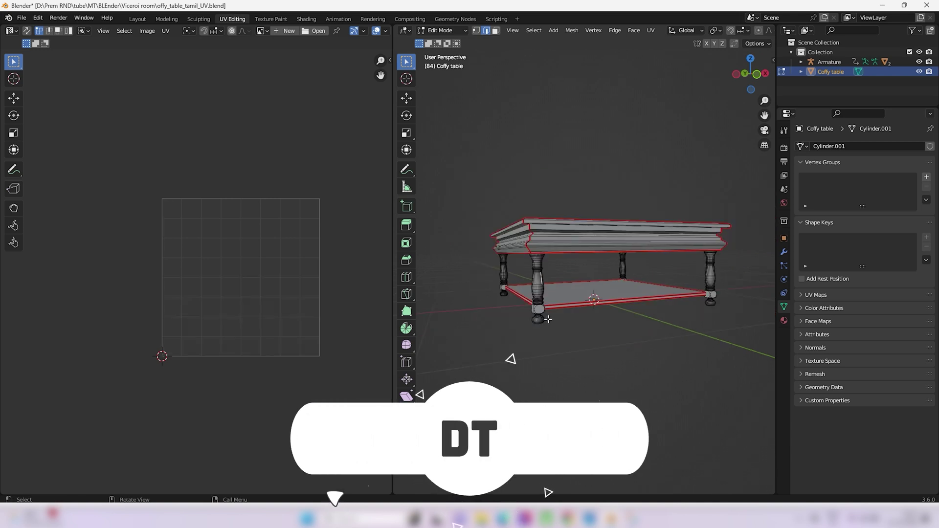
middle_drag(542, 318, 699, 313)
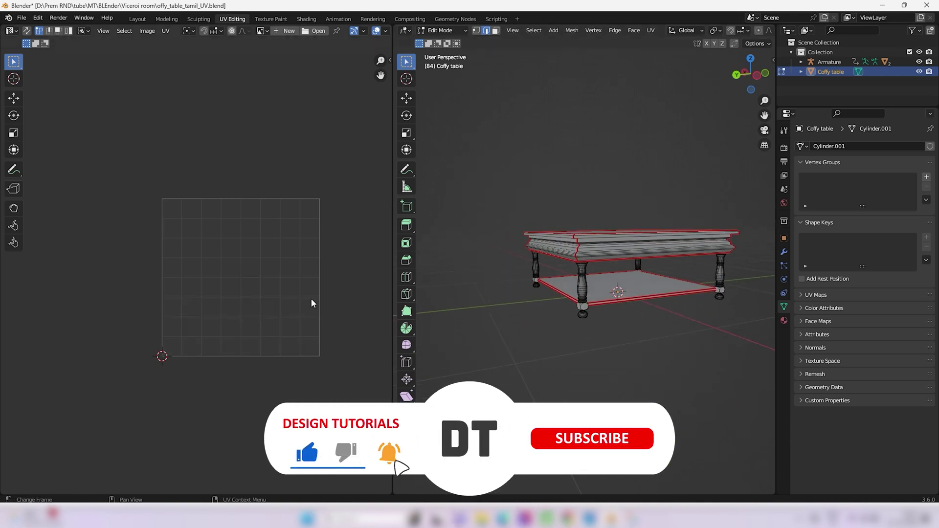
scroll(310, 303, up, 1)
scroll(582, 315, up, 3)
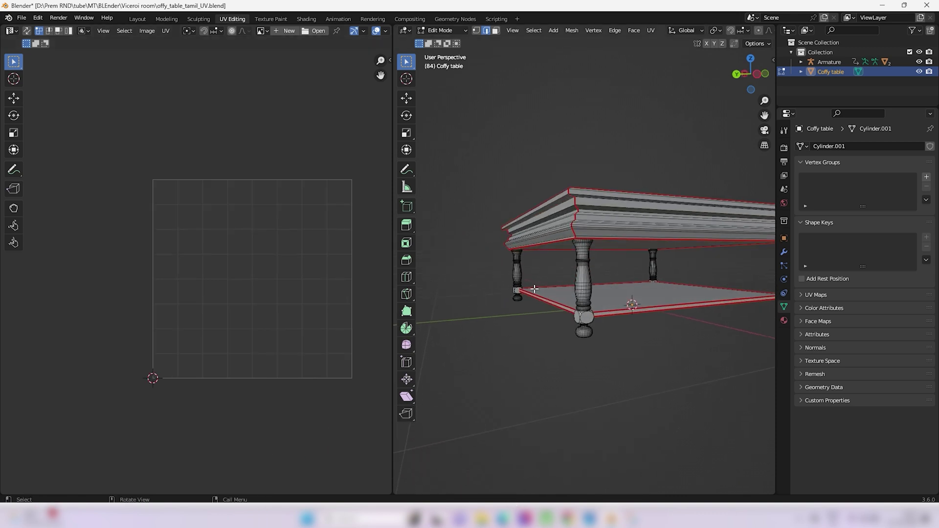
scroll(597, 279, up, 2)
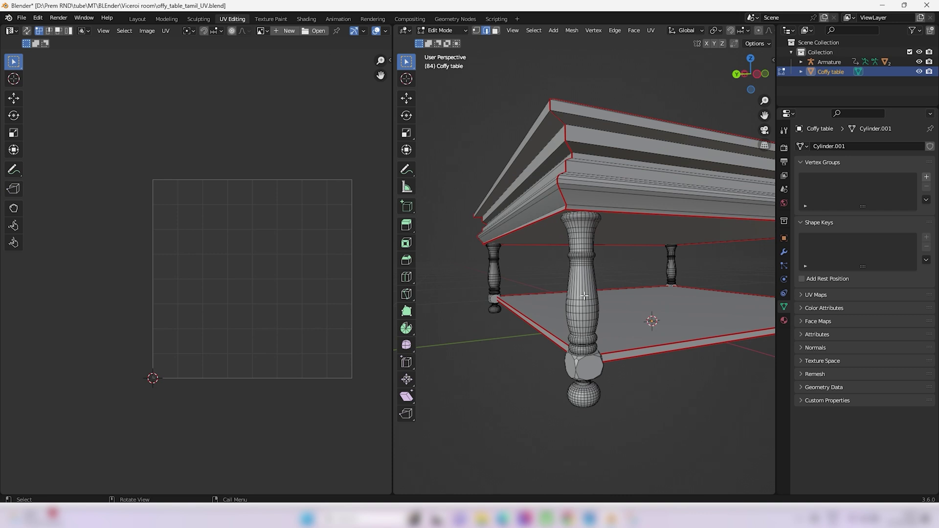
alt+click(584, 289)
key(l)
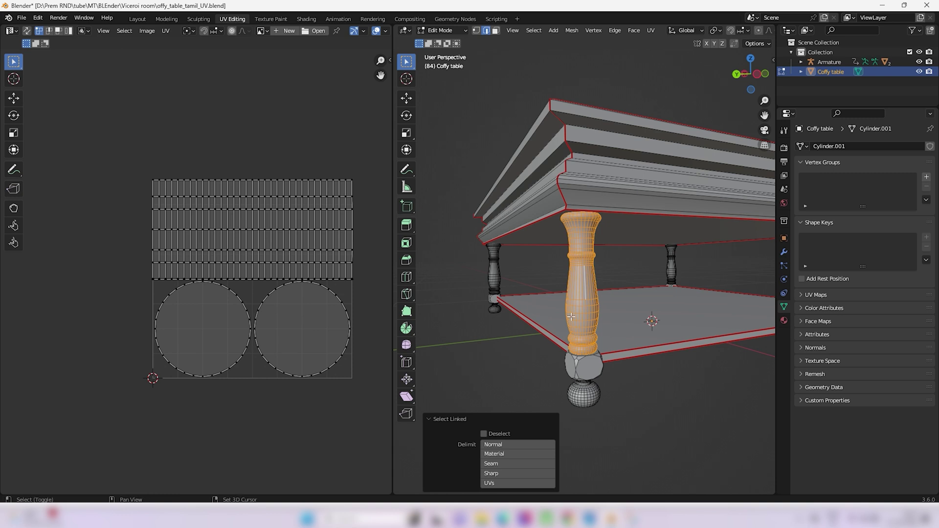
Hide all unselected geometry with Shift+H, then deselect the leg
key(shift+h)
middle_drag(665, 302, 461, 308)
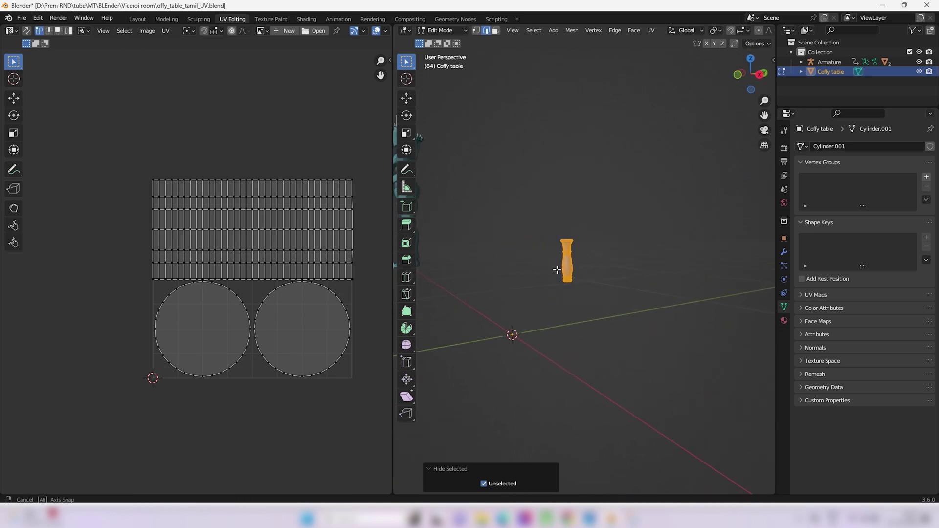
middle_drag(556, 269, 558, 278)
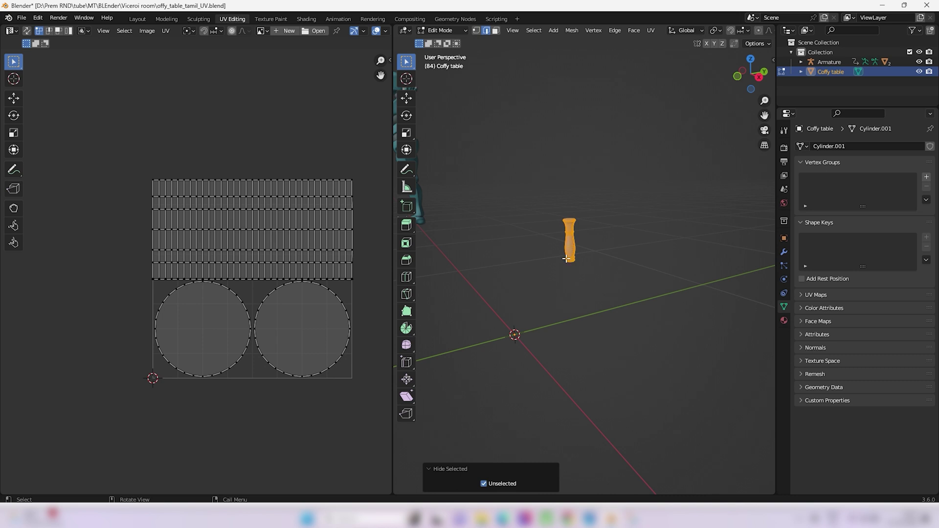
click(570, 243)
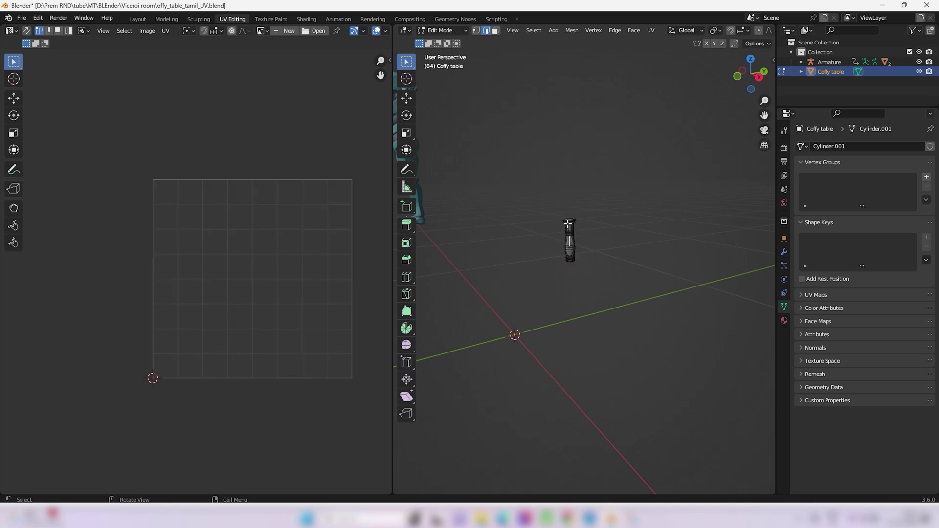
Frame the isolated leg and mark a seam along a vertical edge loop down its length
key(KP_Decimal)
scroll(570, 291, down, 4)
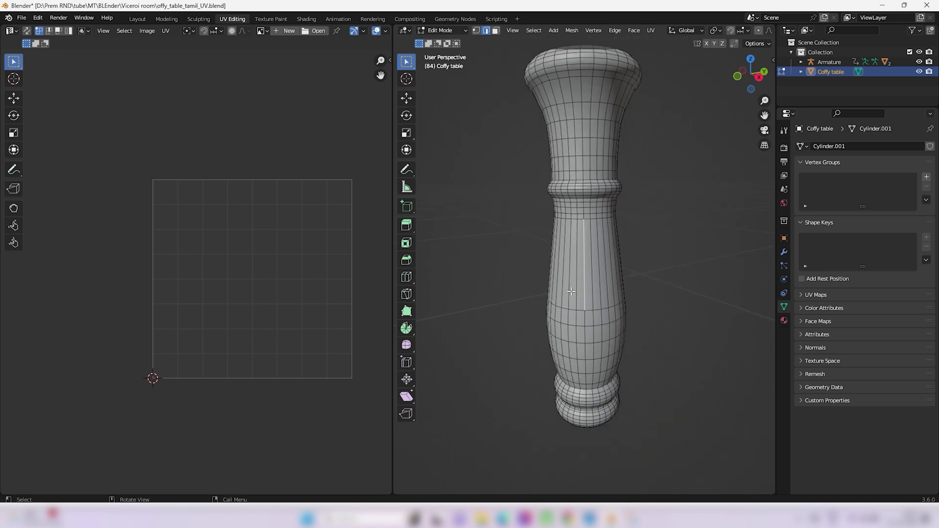
scroll(596, 276, down, 1)
middle_drag(624, 262, 643, 278)
click(679, 298)
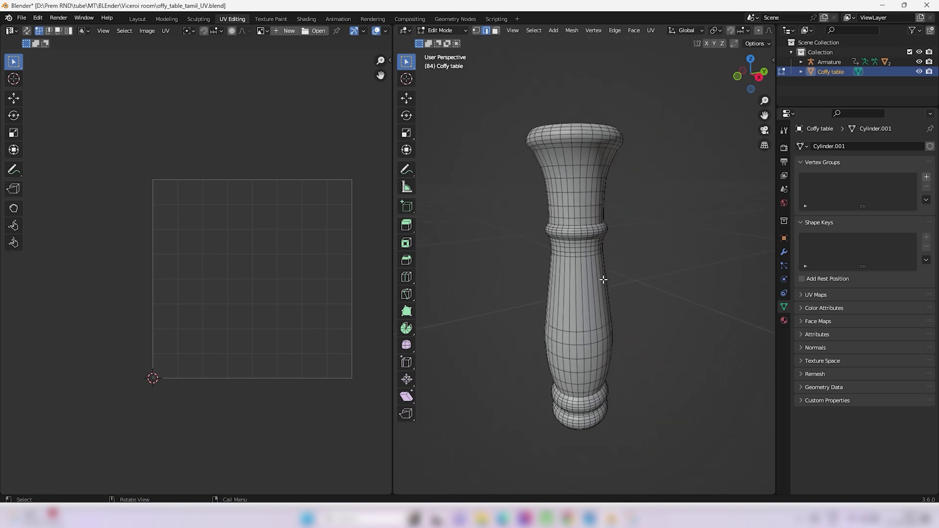
alt+click(575, 307)
key(u)
click(552, 465)
In face mode, mark seams around the leg's top and bottom end faces
mouse_move(616, 348)
middle_down()
mouse_move(611, 316)
mouse_move(608, 341)
middle_up()
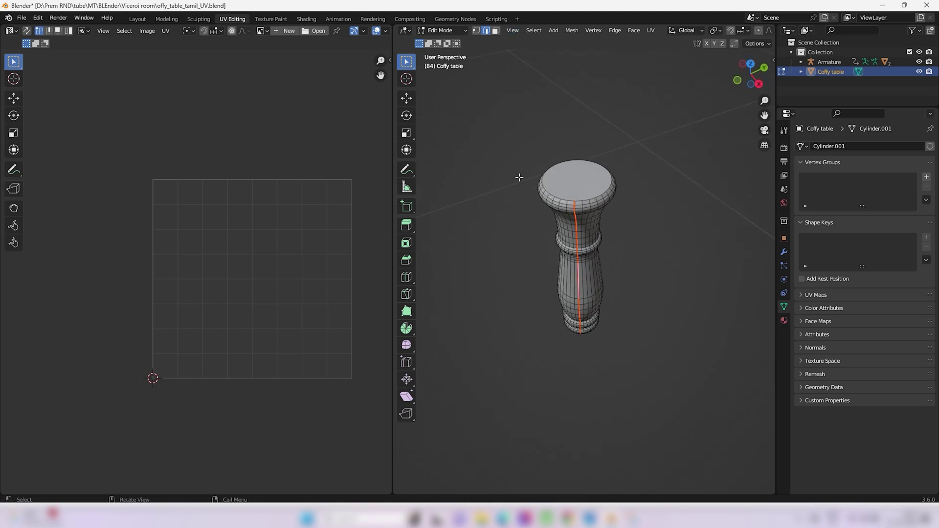
key(3)
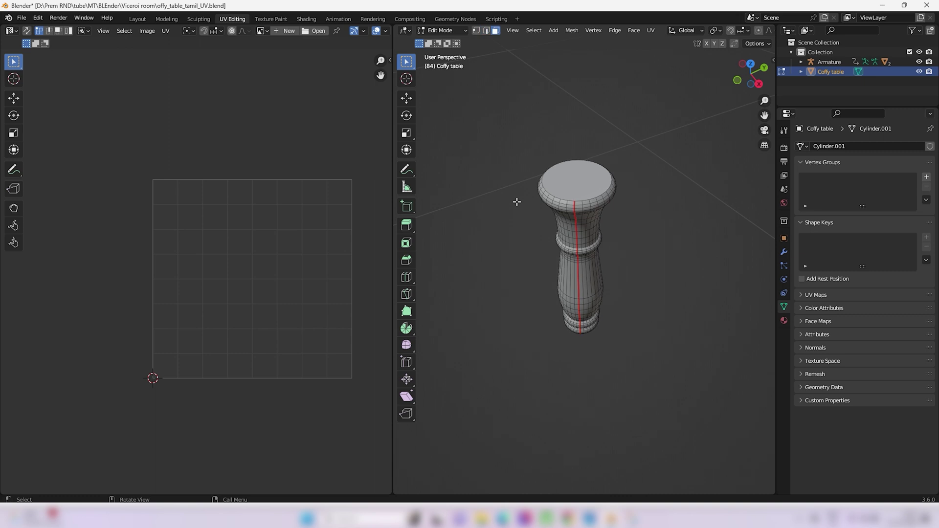
click(582, 184)
key(u)
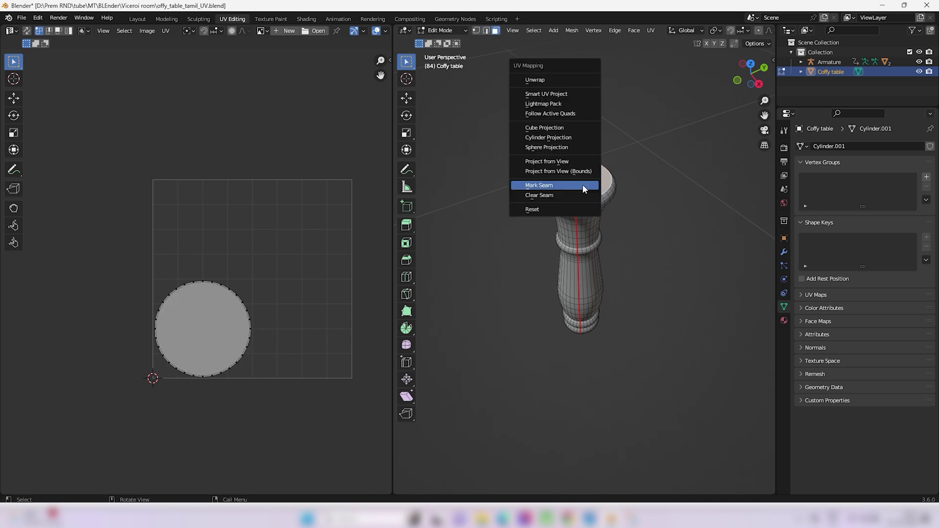
click(582, 184)
middle_drag(583, 184, 650, 198)
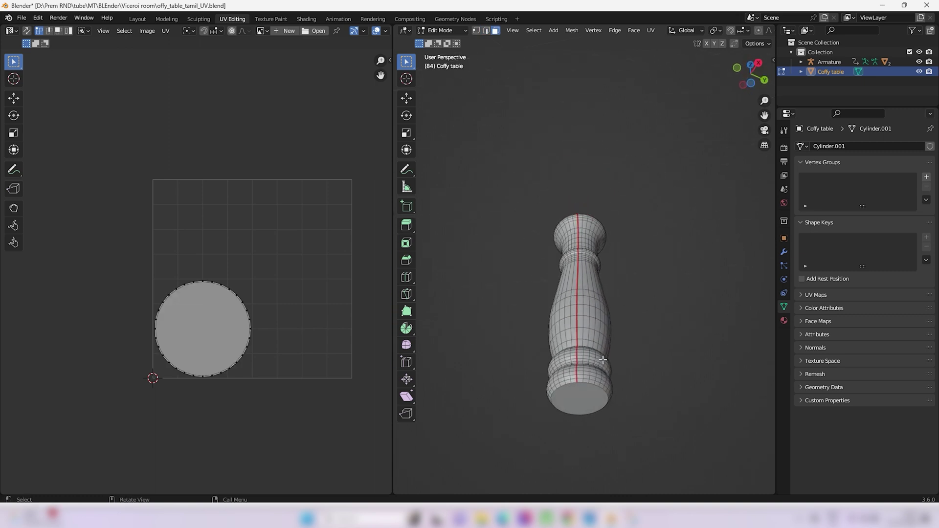
click(583, 394)
key(u)
click(583, 394)
scroll(610, 257, down, 3)
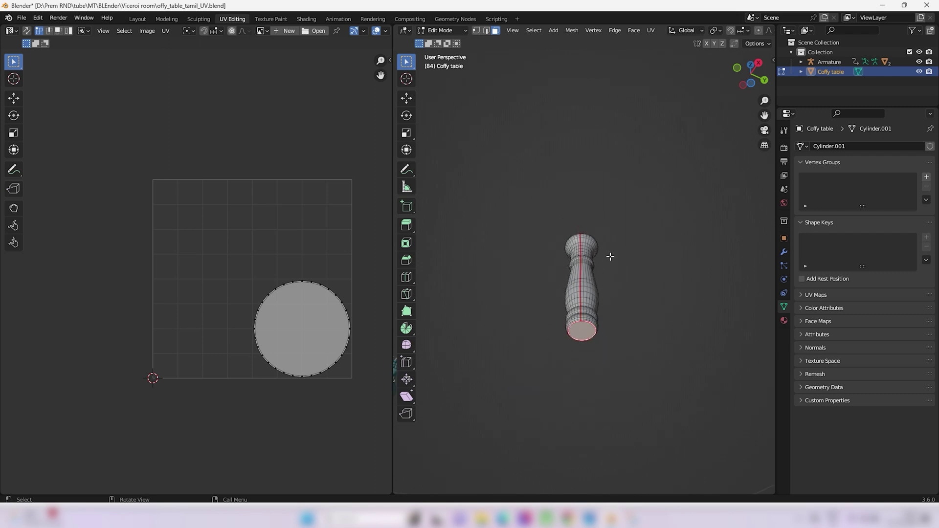
middle_drag(610, 257, 617, 289)
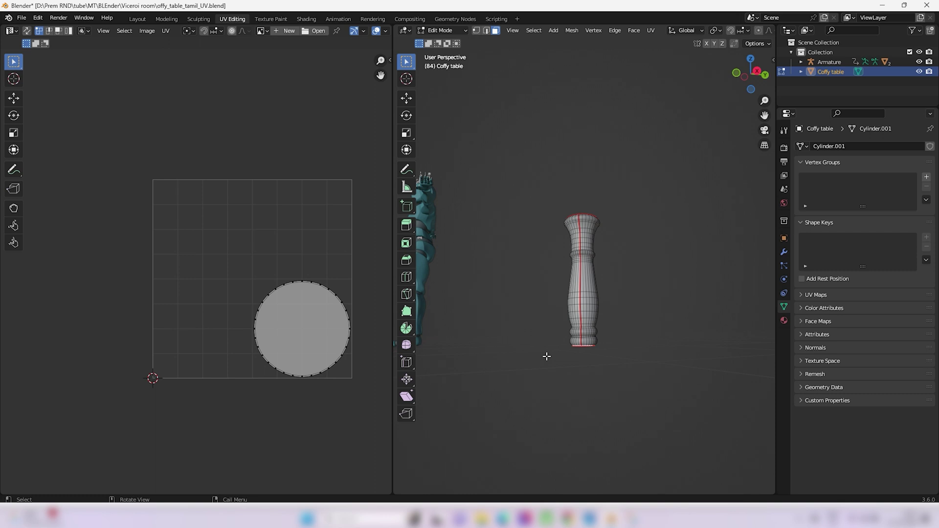
Reveal the table, select the linked foot block under the leg, and hide everything else
key(alt+h)
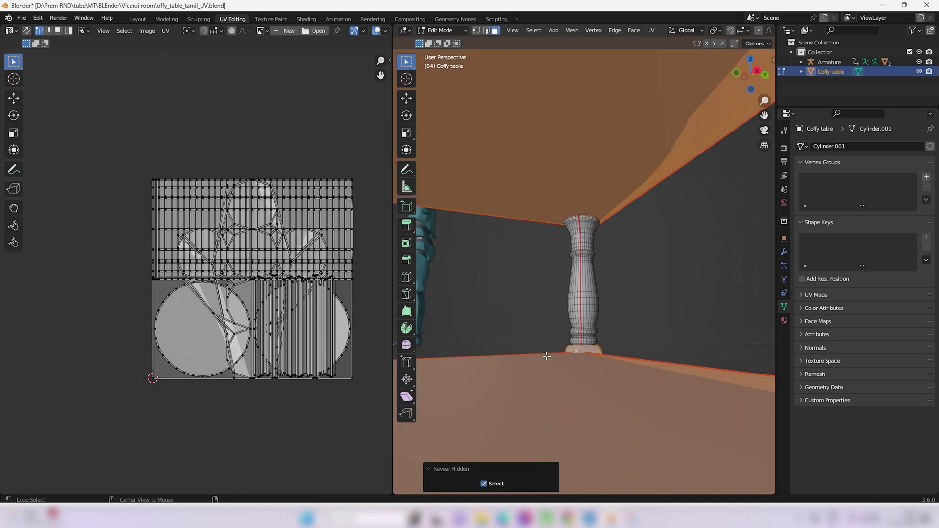
middle_drag(546, 356, 614, 418)
key(alt+a)
click(581, 309)
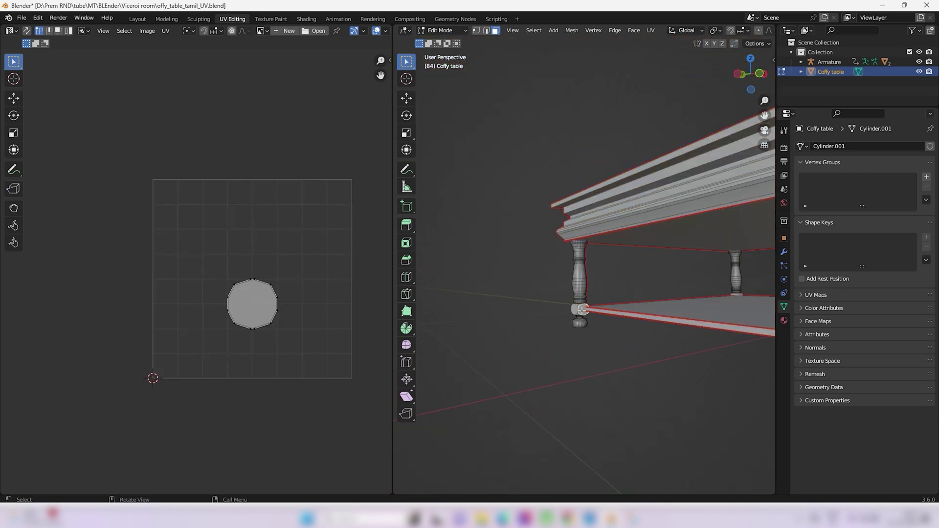
scroll(580, 303, up, 4)
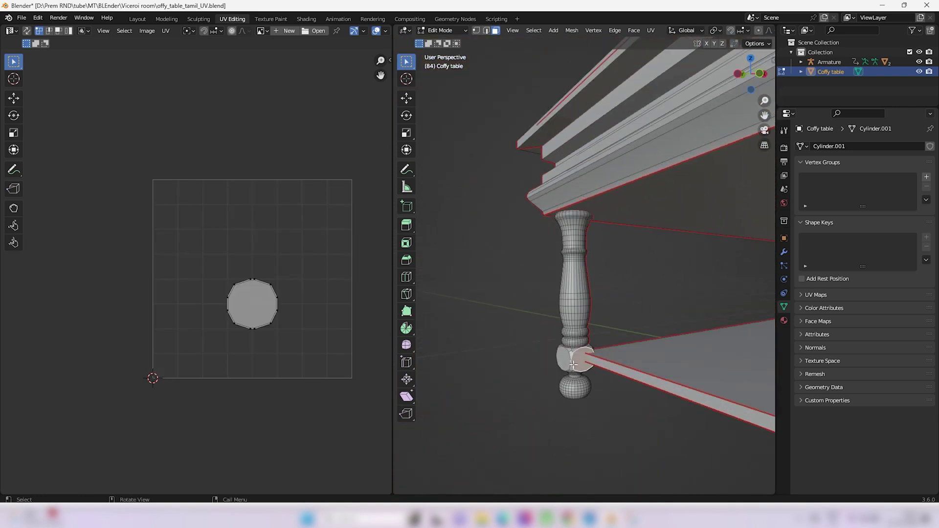
key(l)
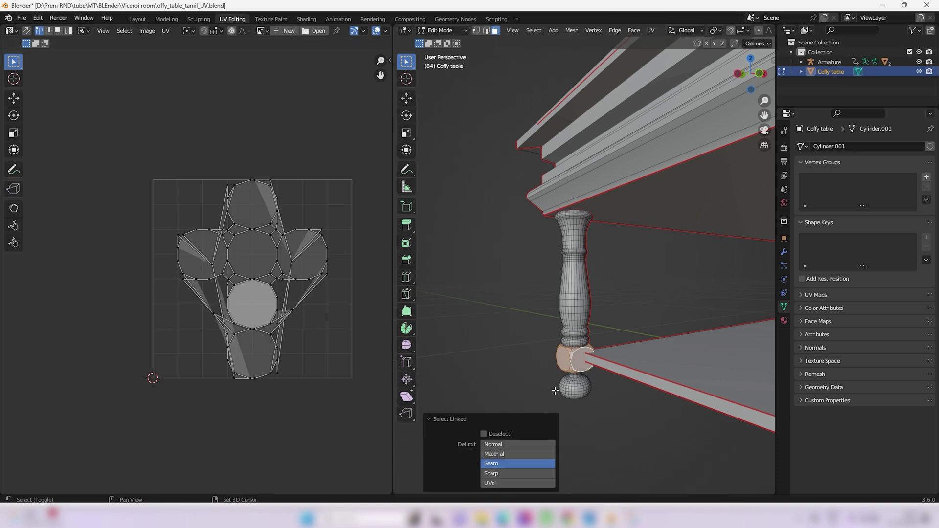
key(shift+h)
middle_drag(698, 409, 570, 387)
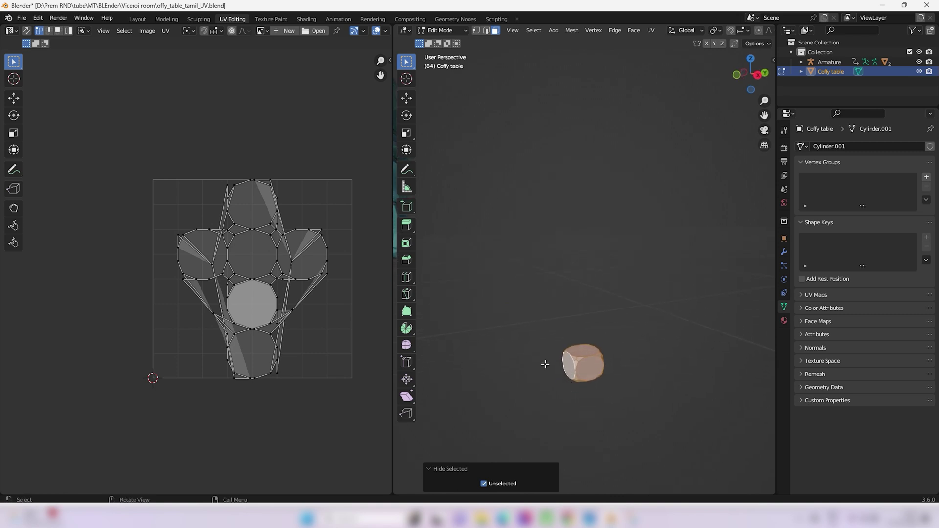
Mark seams around both cap faces of the foot block
click(585, 348)
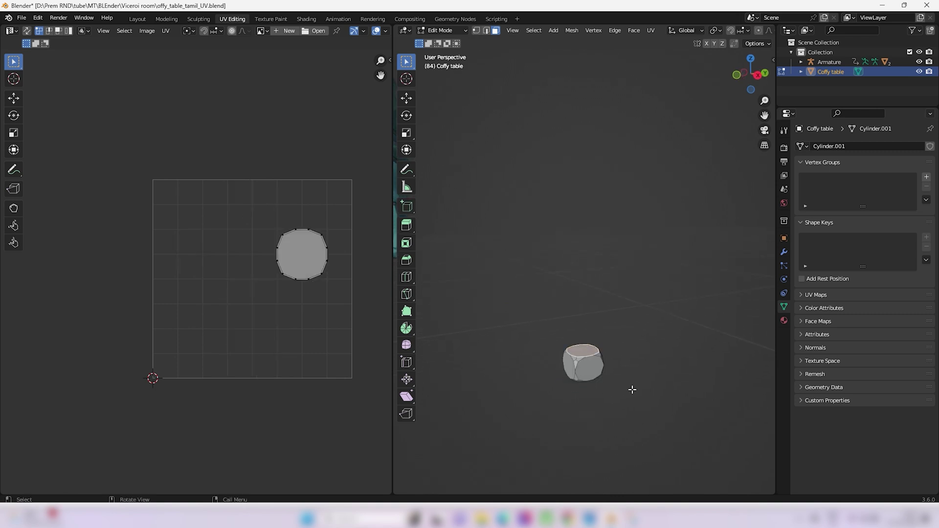
key(u)
click(616, 391)
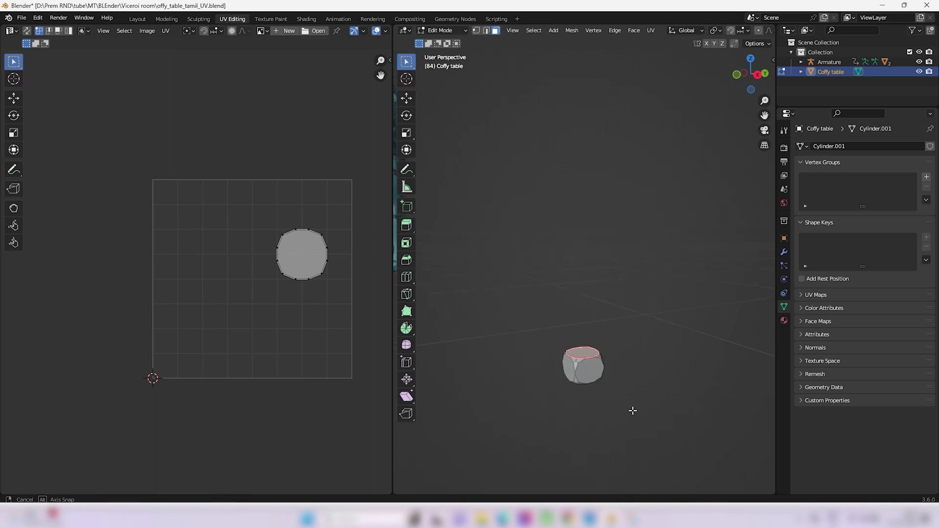
middle_drag(629, 409, 635, 331)
click(580, 360)
key(u)
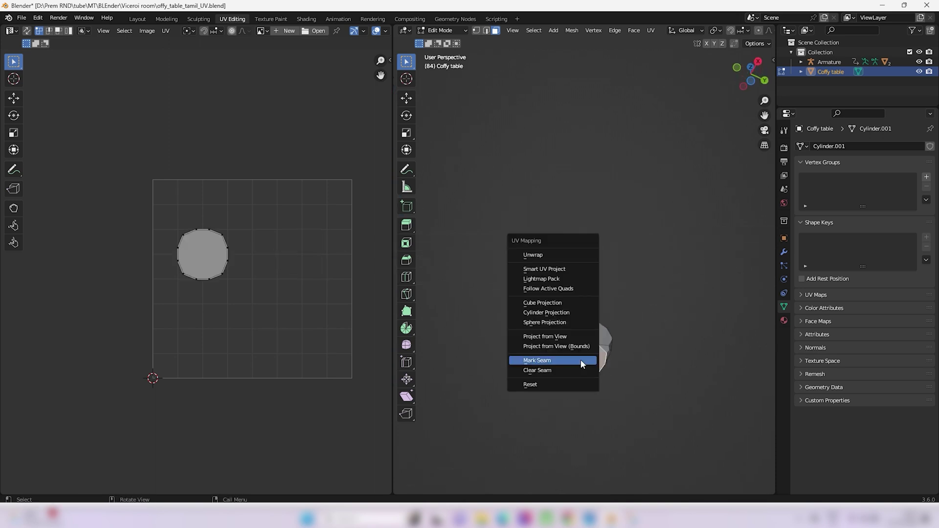
click(580, 361)
middle_drag(580, 361, 587, 394)
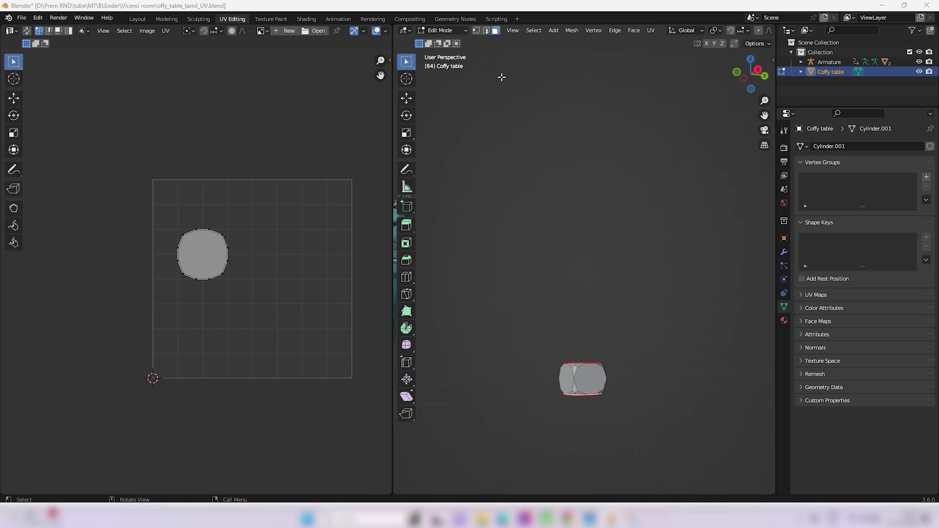
In edge mode, mark a seam along an edge path up the block's side
click(494, 123)
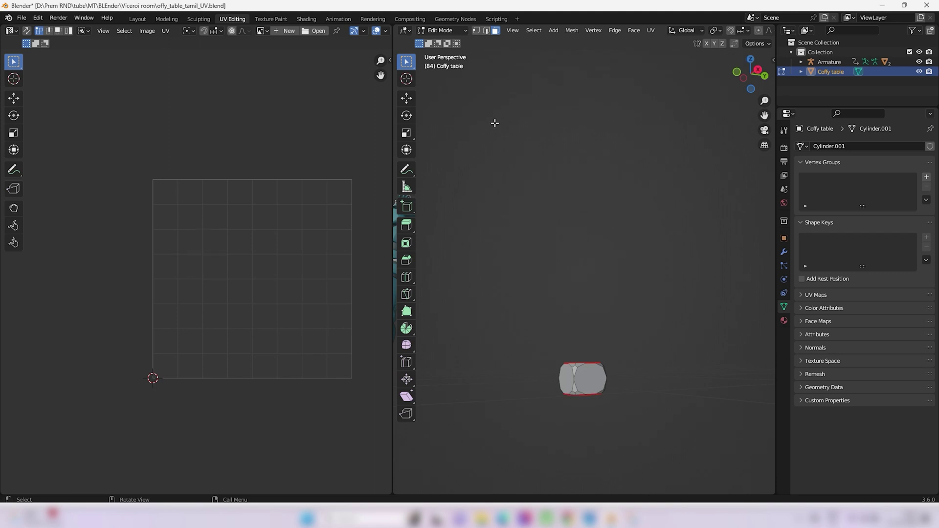
key(2)
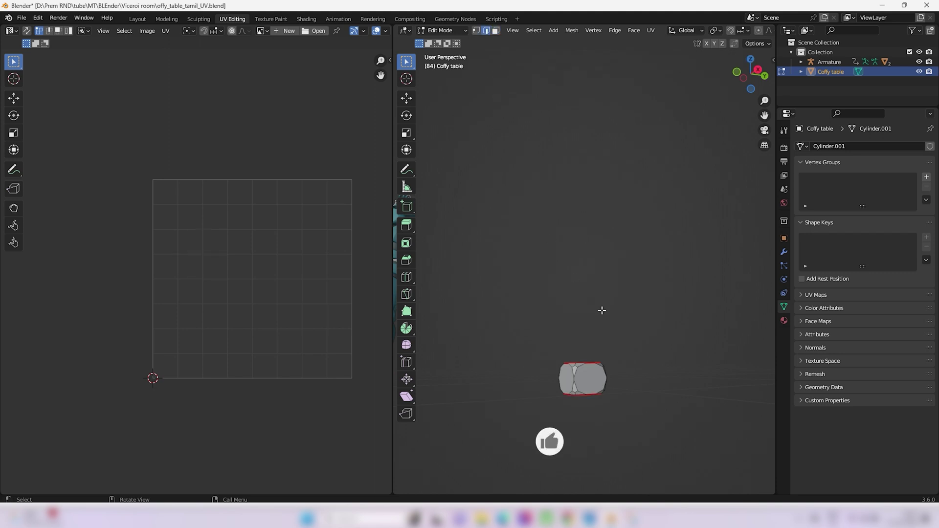
ctrl+middle_drag(602, 311, 581, 350)
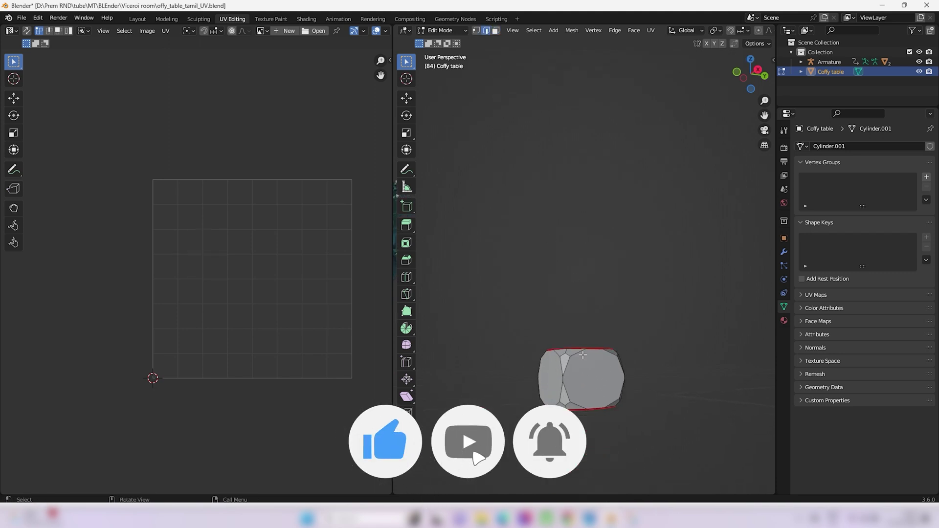
ctrl+click(582, 406)
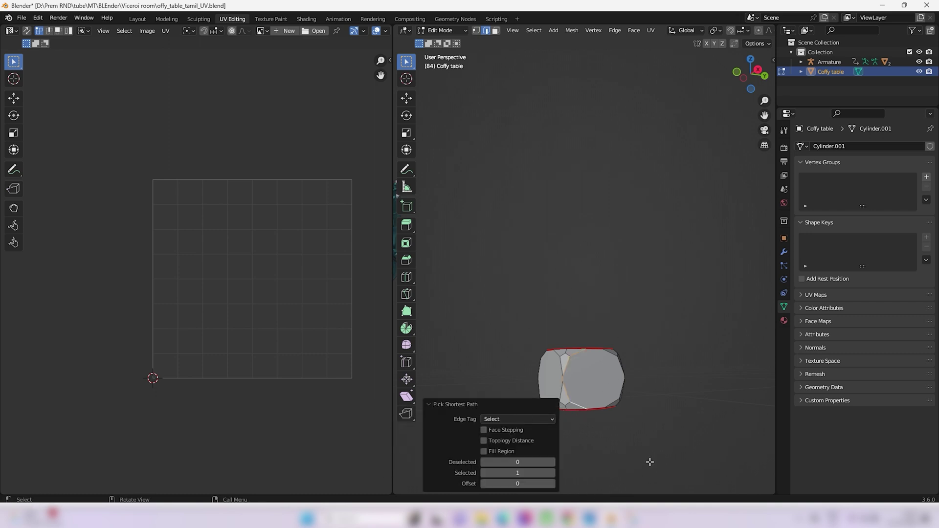
key(u)
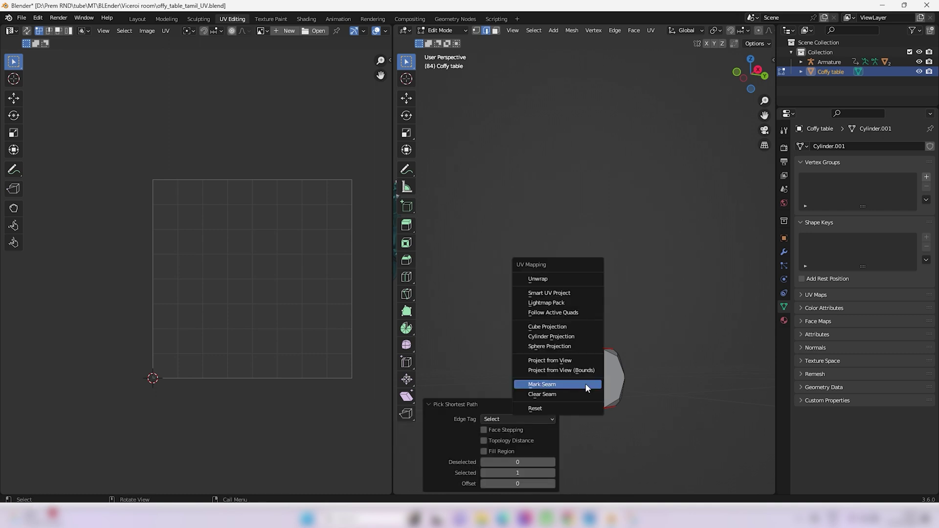
click(585, 384)
scroll(601, 373, down, 3)
middle_drag(601, 373, 589, 343)
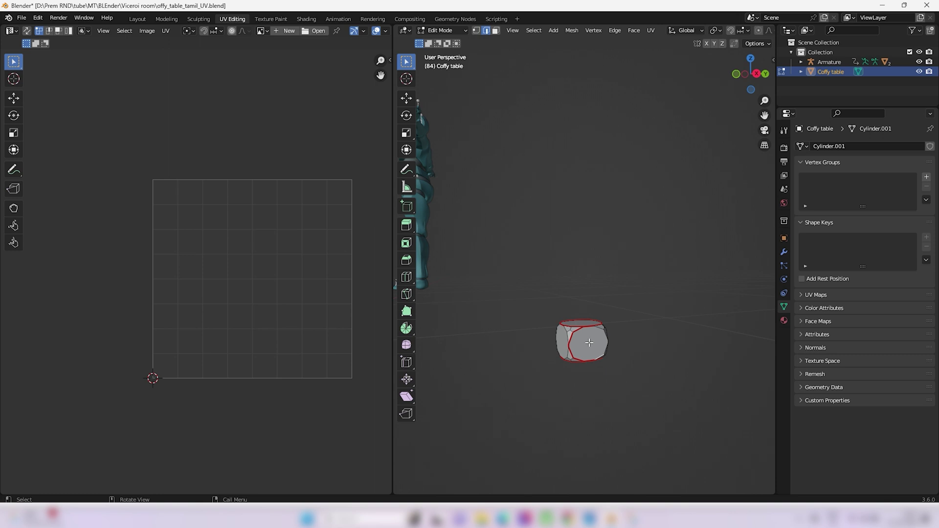
Select the whole foot block, unwrap it into UV islands, and deselect everything
key(ctrl+l)
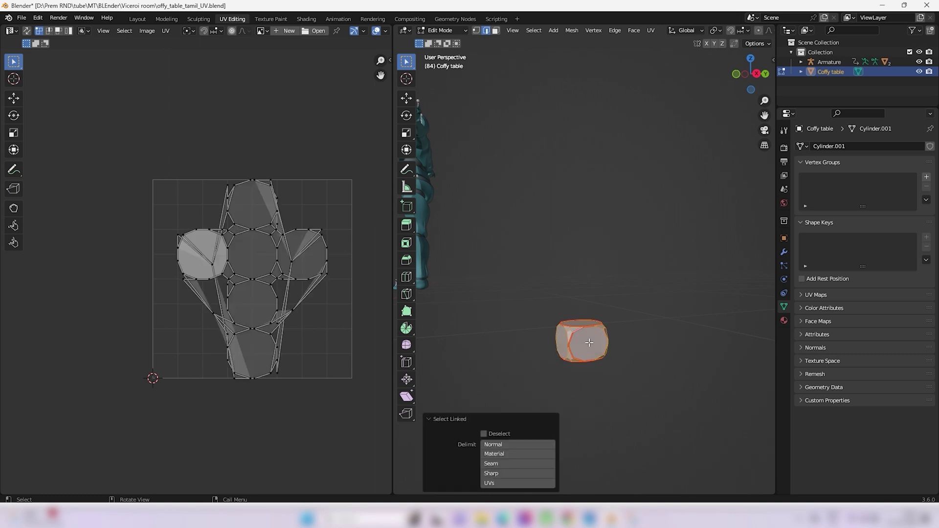
key(u)
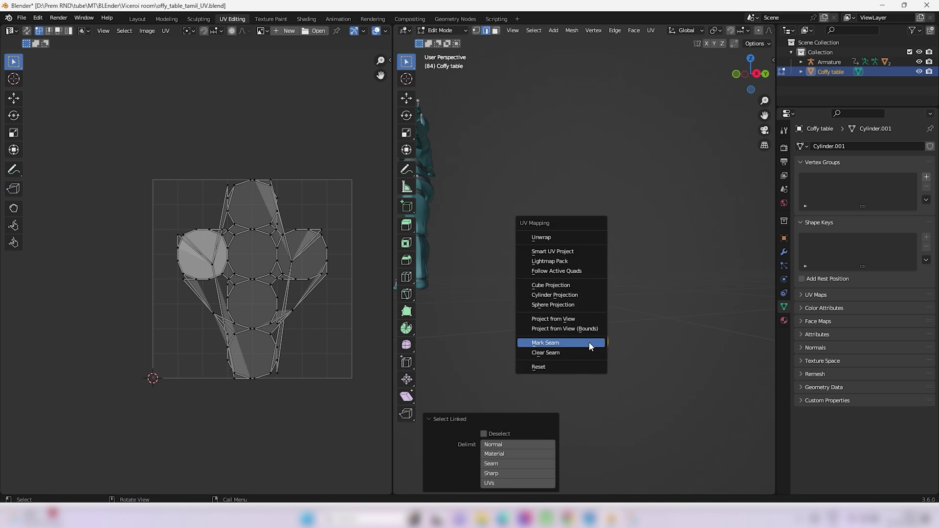
click(564, 239)
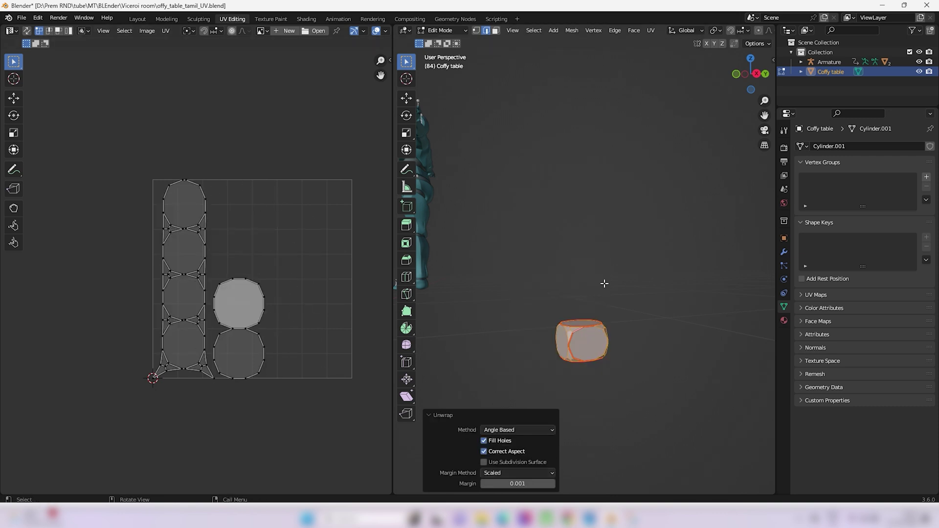
key(alt+a)
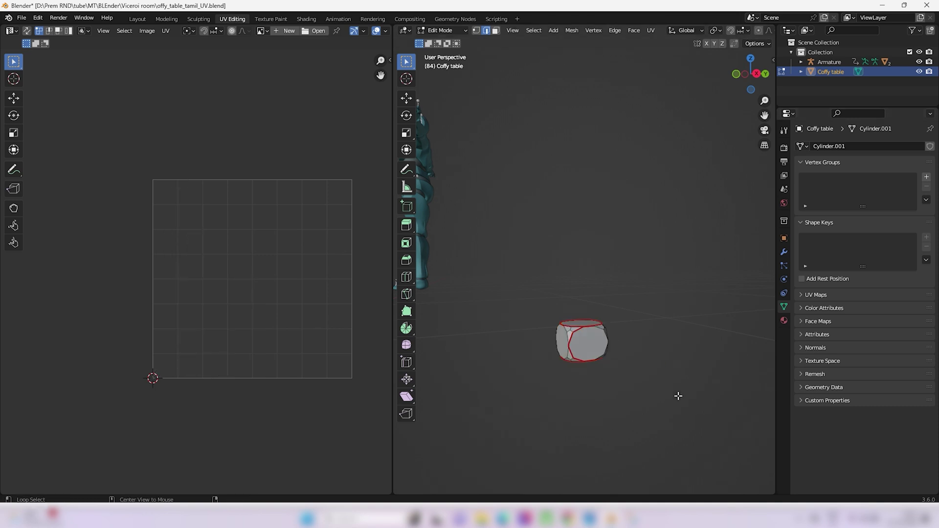
Reveal the table, select the whole leg, and unwrap it
key(alt+h)
middle_drag(575, 325, 665, 334)
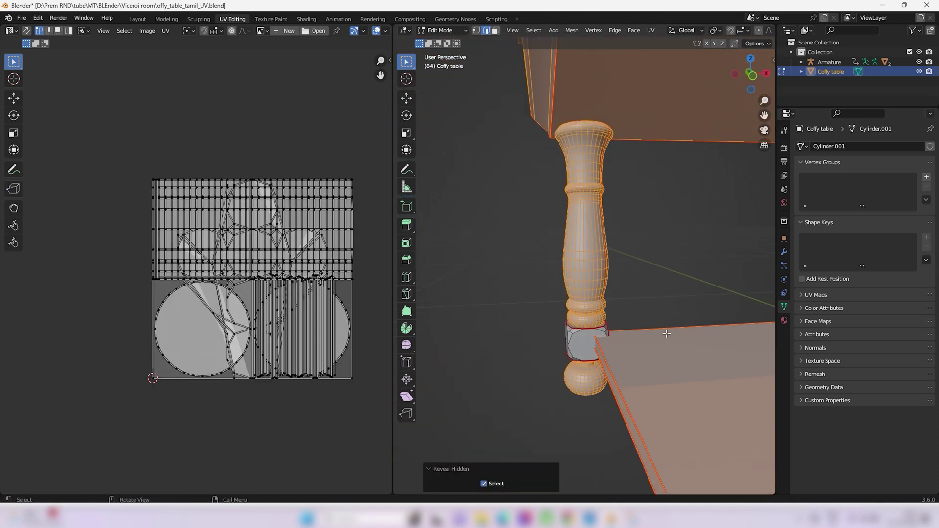
key(alt+a)
middle_drag(599, 278, 574, 279)
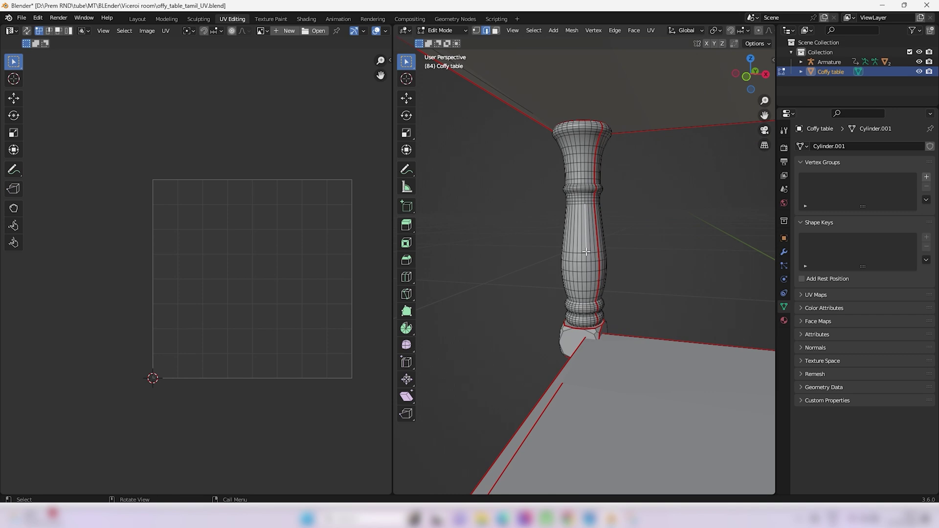
key(l)
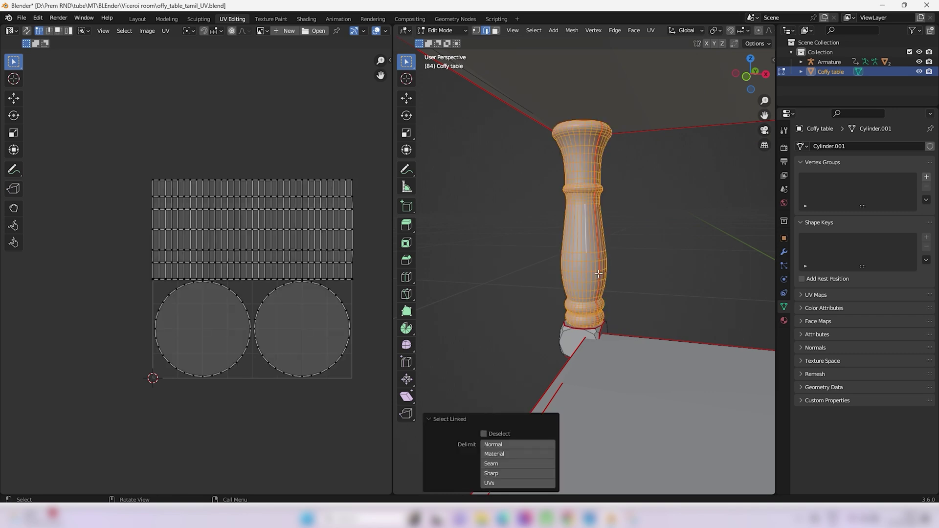
key(u)
click(598, 272)
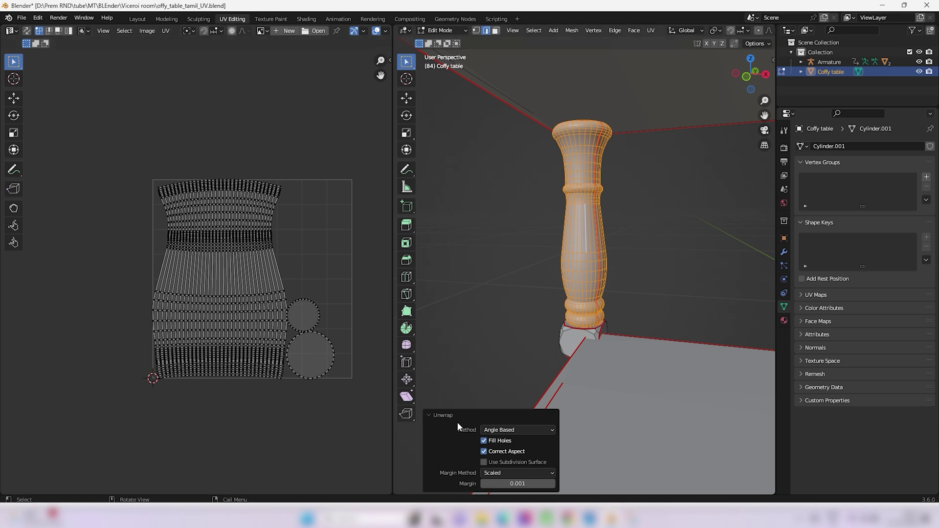
Try the Conformal unwrap method, then switch back to Angle Based and deselect
click(506, 431)
click(505, 446)
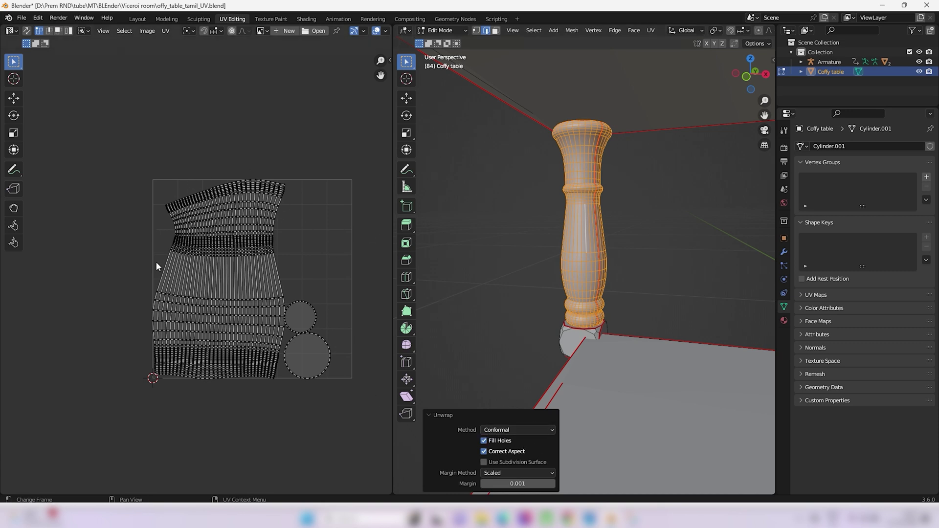
click(498, 432)
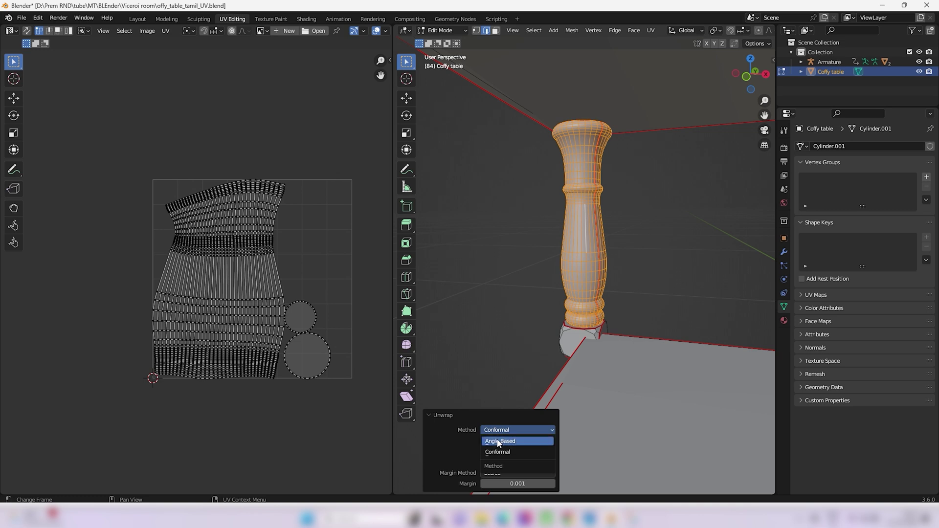
click(499, 441)
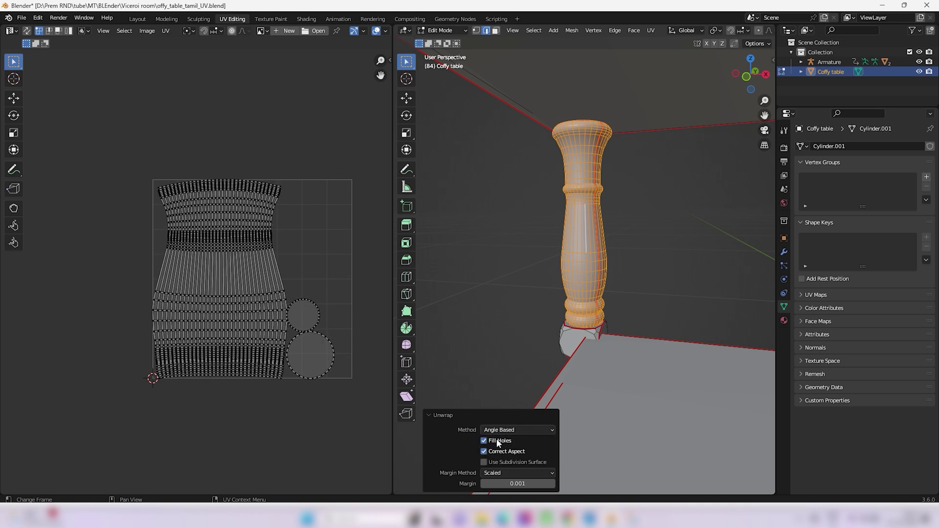
click(453, 330)
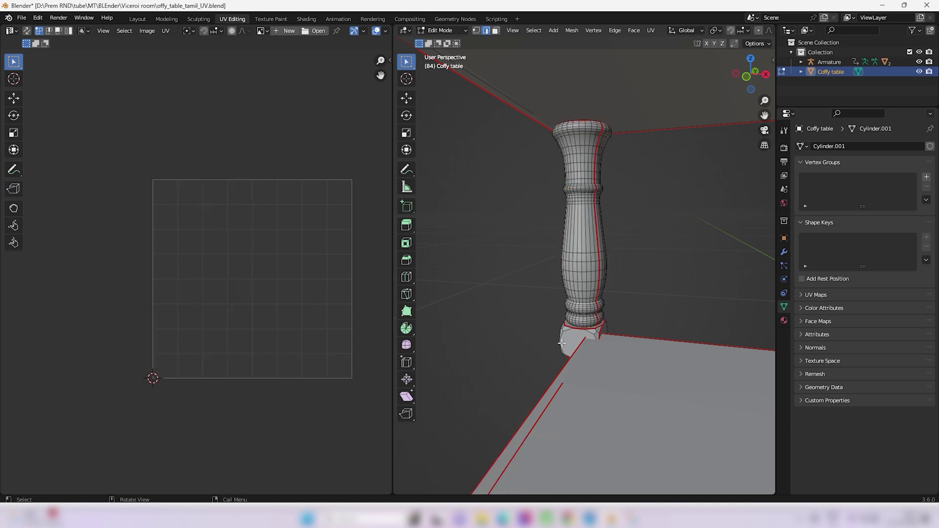
middle_drag(561, 343, 594, 374)
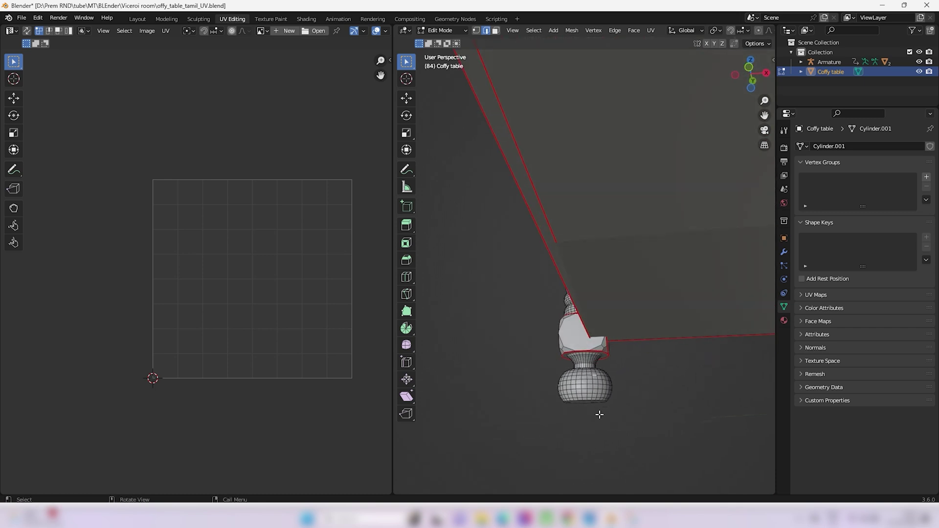
Select the round foot piece below the leg and hide everything else
key(l)
middle_drag(543, 350, 601, 418)
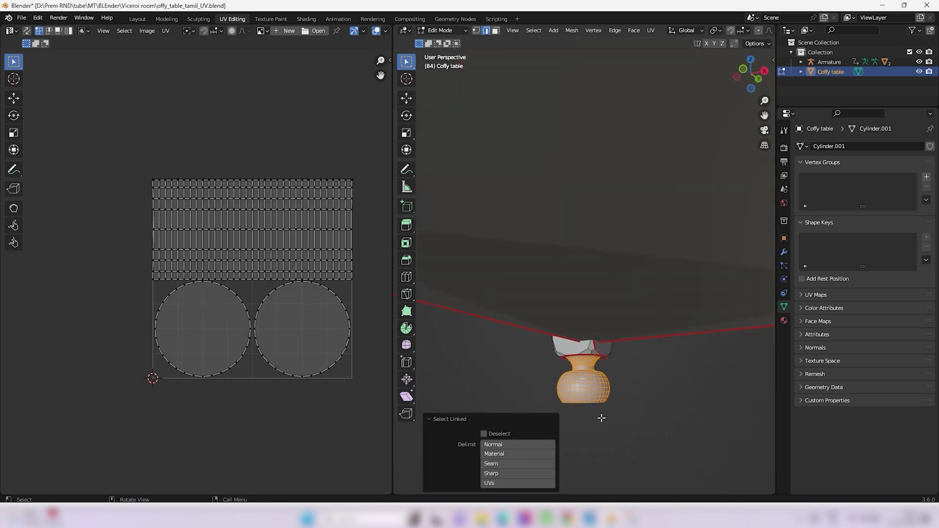
key(shift+h)
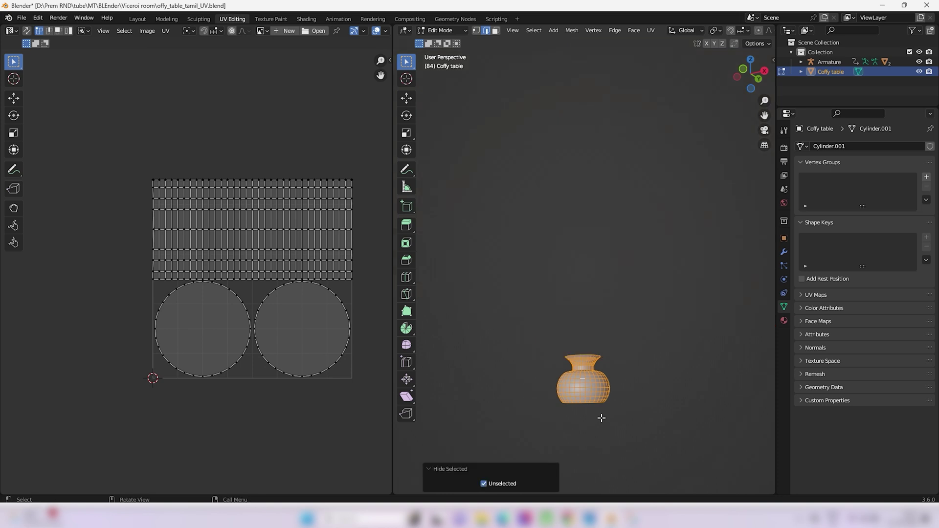
scroll(587, 416, up, 5)
scroll(579, 416, down, 2)
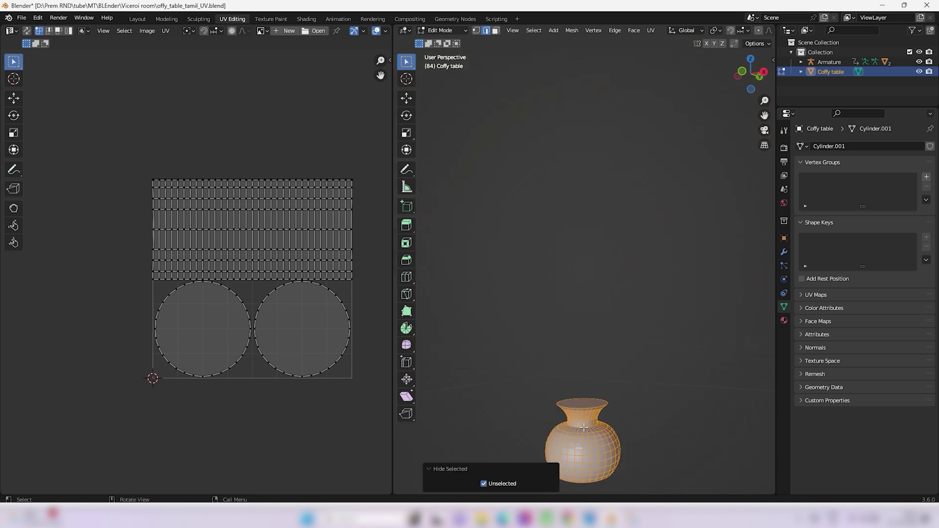
click(585, 401)
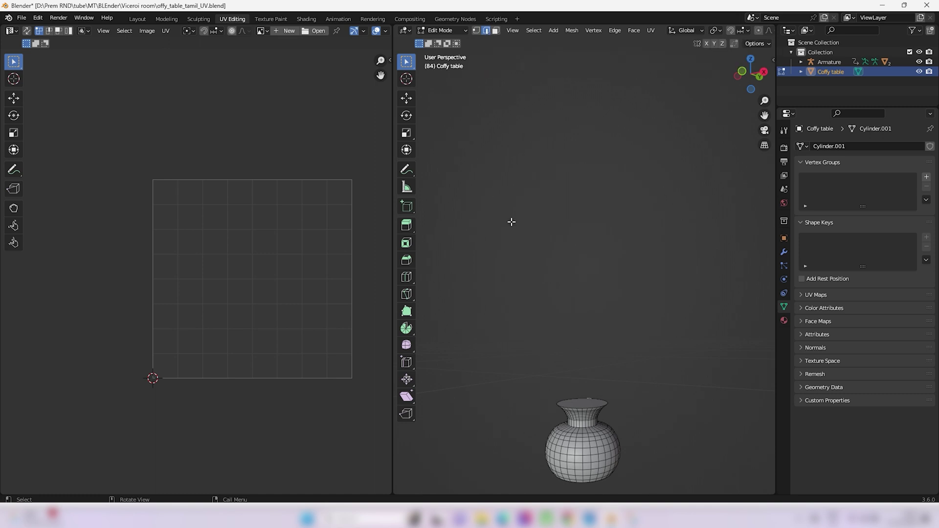
Mark a seam along a vertical edge loop down the foot's side
alt+click(582, 461)
key(u)
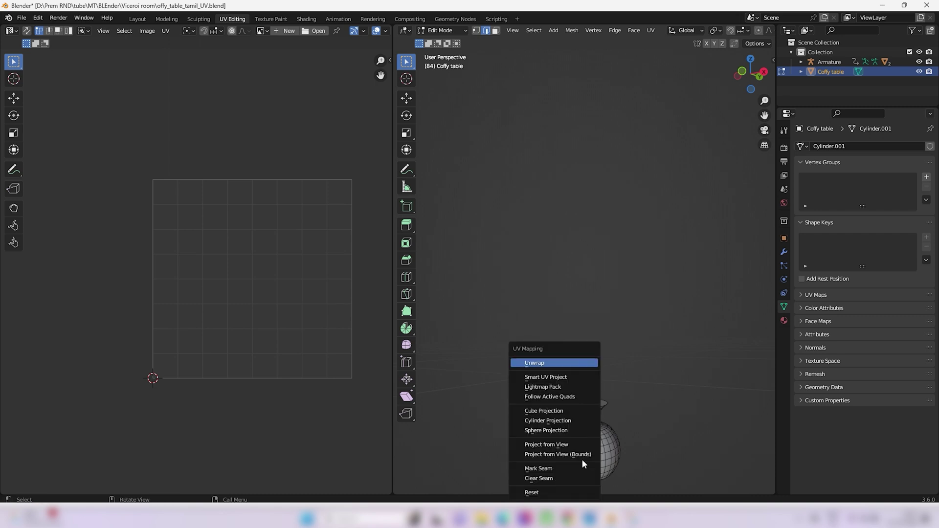
click(554, 469)
middle_drag(557, 464, 634, 428)
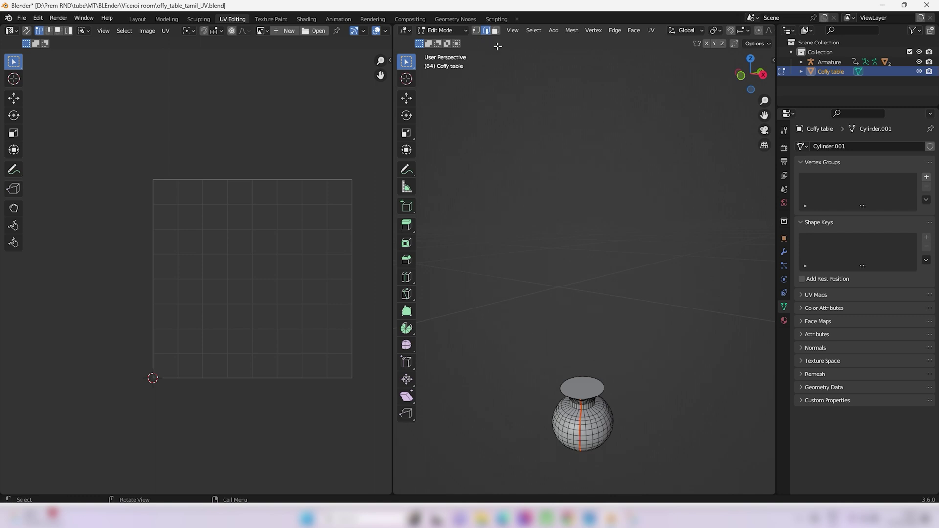
click(547, 221)
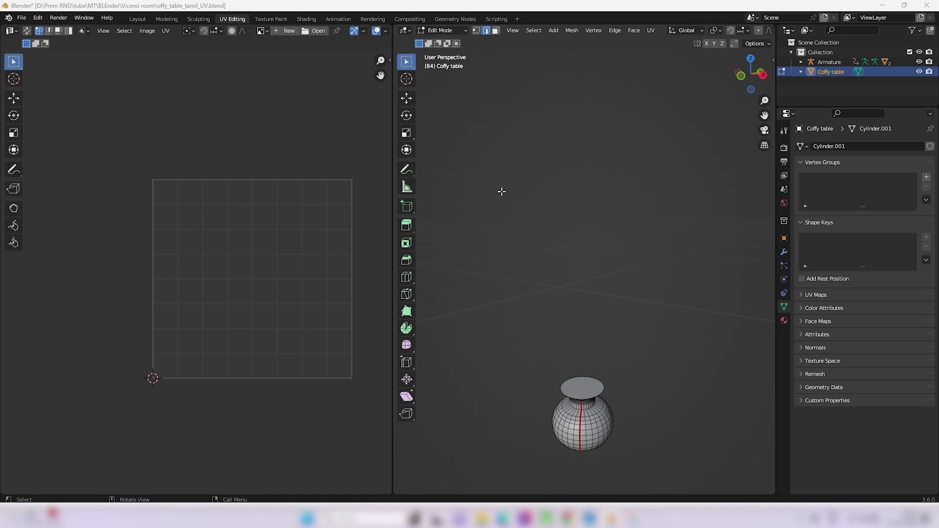
In face mode, mark seams around the foot's top and bottom cap faces
key(3)
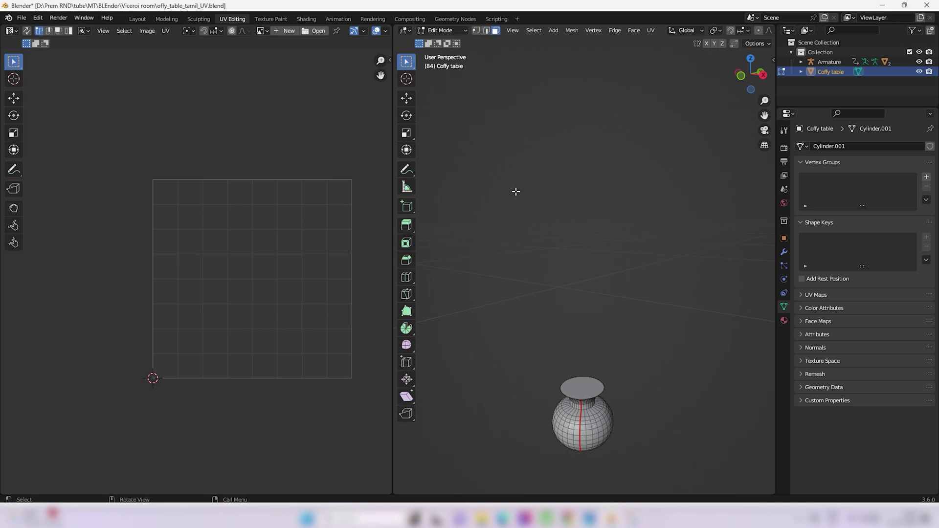
click(584, 393)
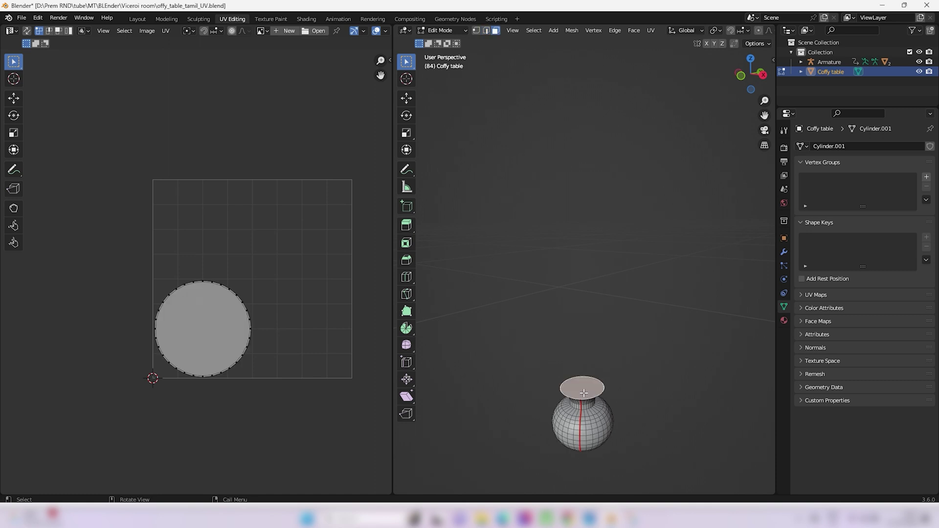
key(u)
click(583, 392)
middle_drag(624, 411, 563, 388)
click(563, 388)
key(u)
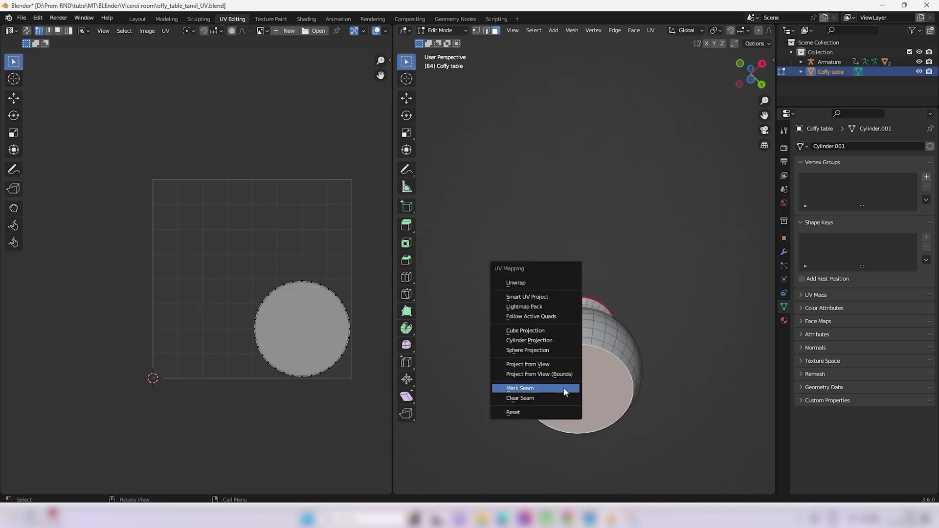
click(563, 387)
scroll(537, 356, down, 5)
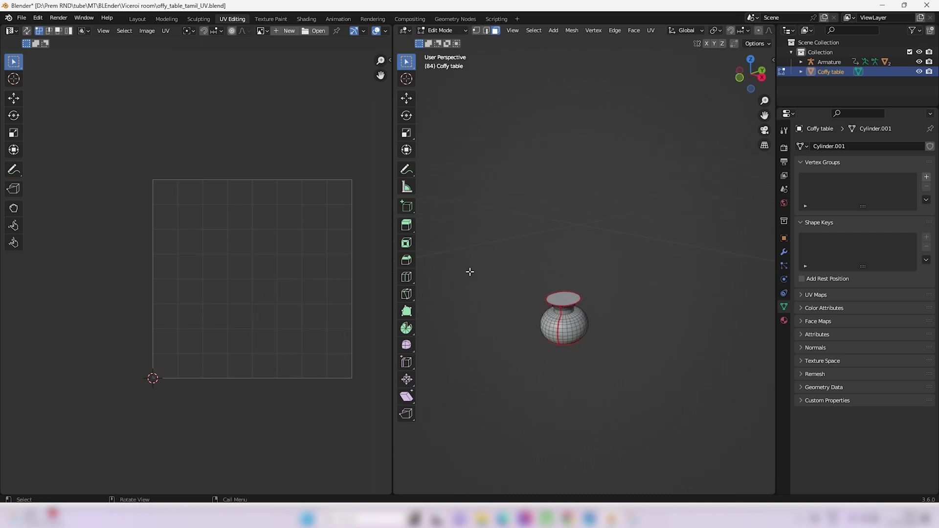
Select all of the foot's faces and unwrap it
click(570, 331)
key(l)
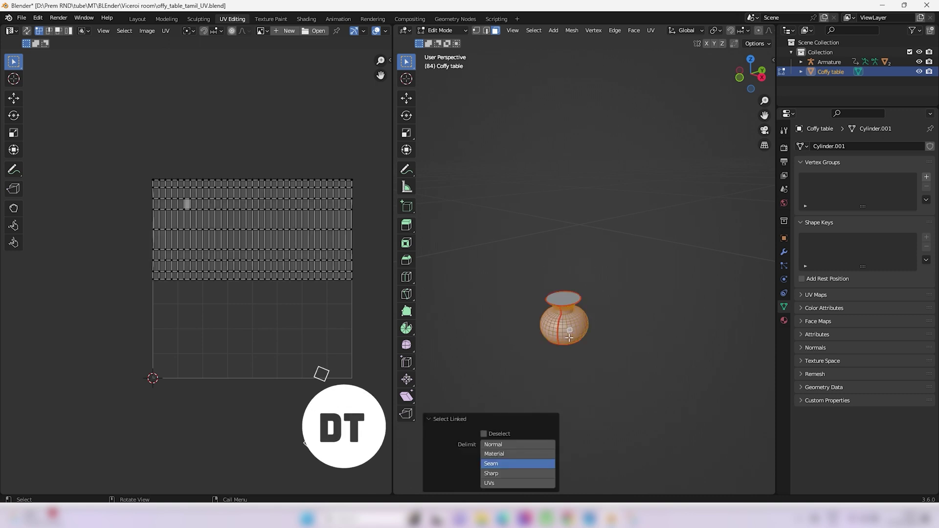
key(a)
scroll(566, 337, up, 1)
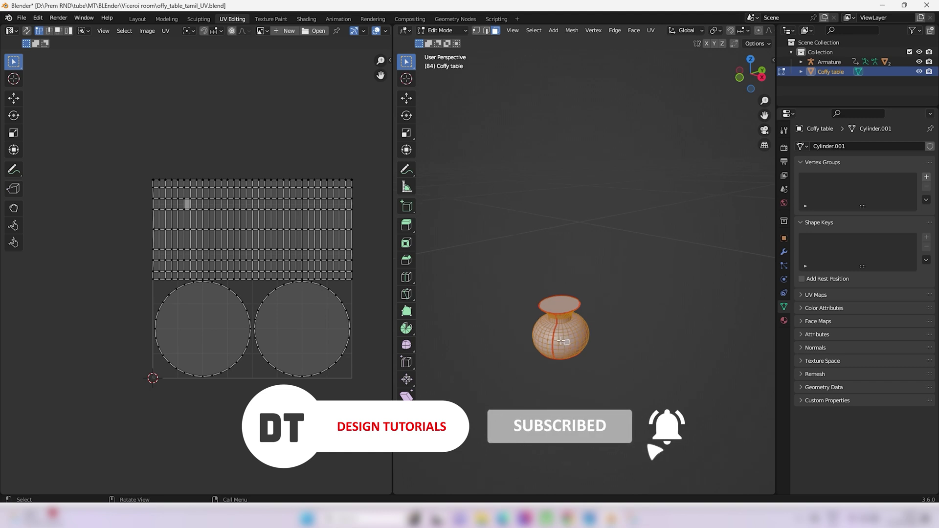
key(u)
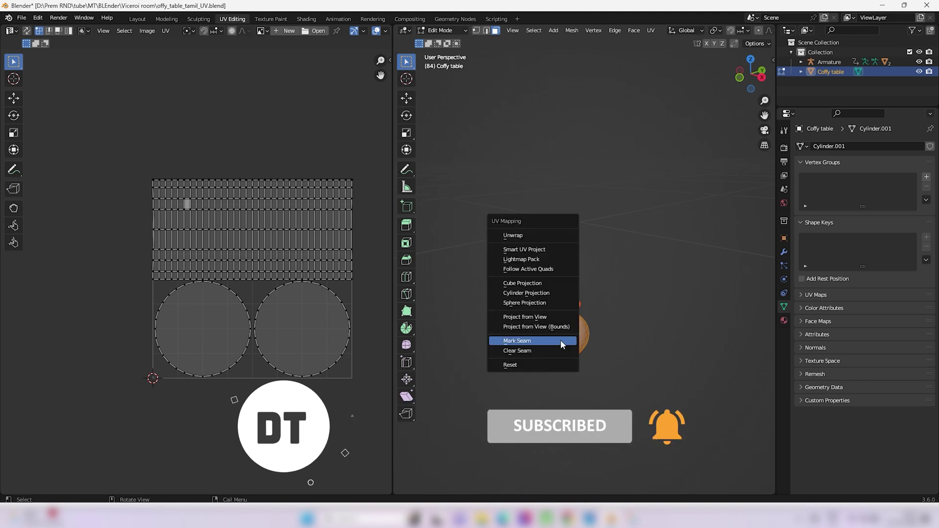
click(513, 235)
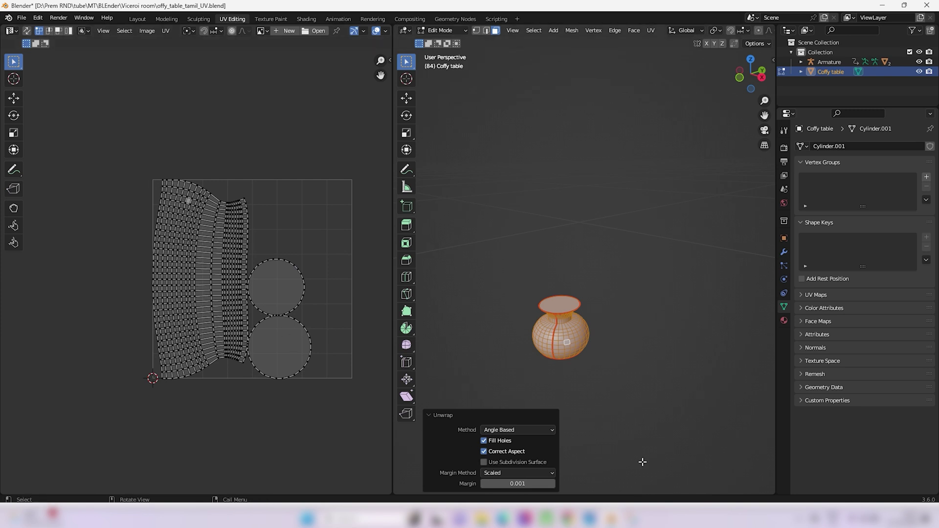
Try the Conformal unwrap method, then switch back to Angle Based and deselect
click(540, 428)
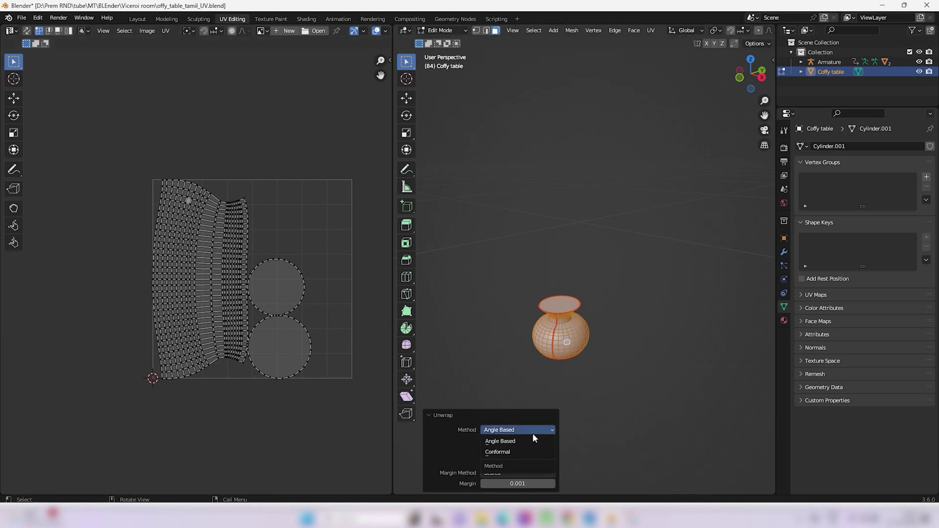
click(506, 452)
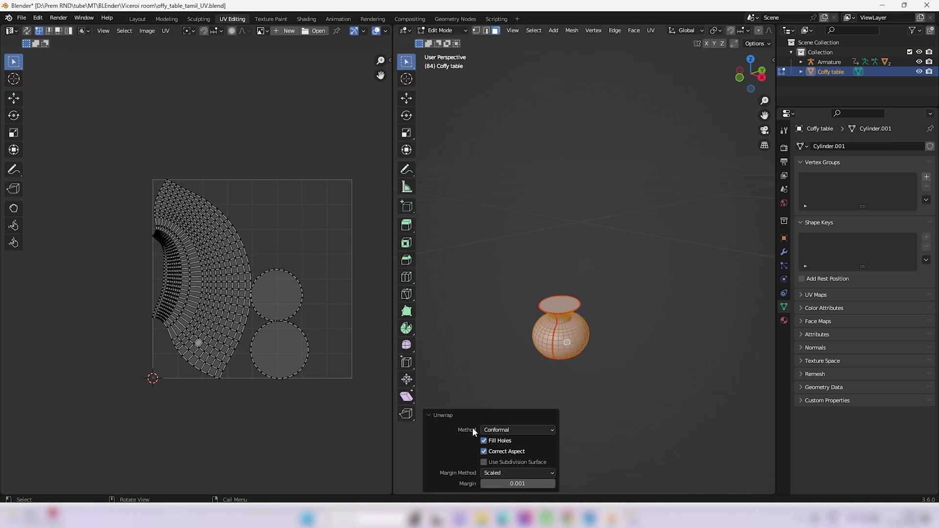
click(517, 429)
click(501, 441)
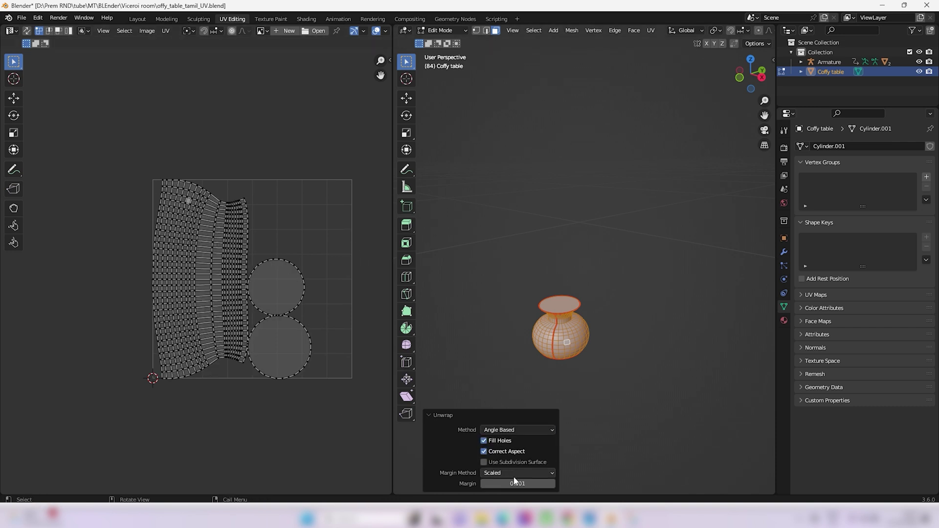
click(589, 381)
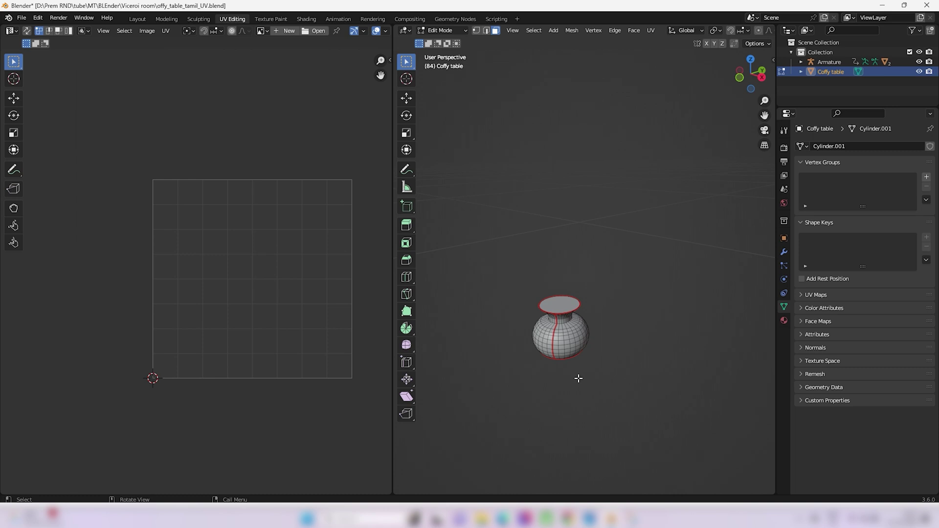
Reveal all hidden table parts and select one of the back legs with L
key(alt+h)
scroll(578, 378, up, 3)
middle_drag(578, 378, 571, 200)
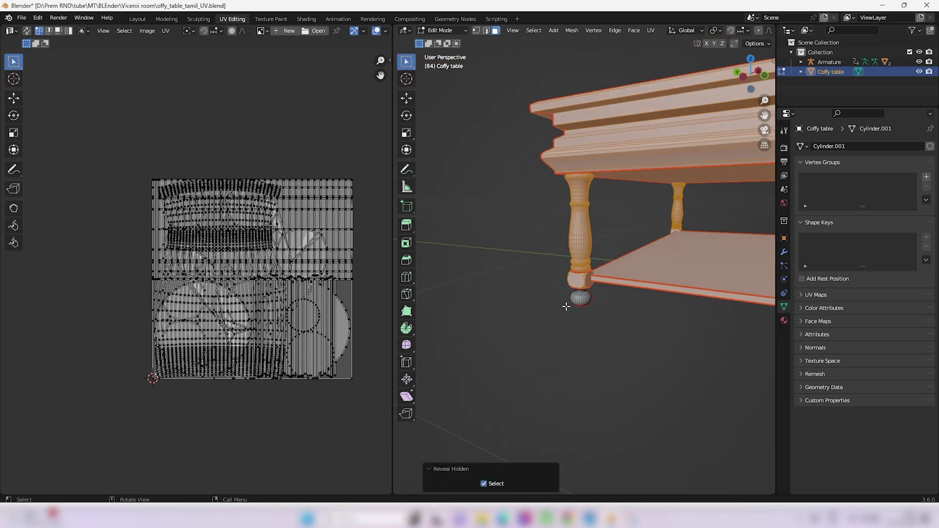
middle_drag(622, 314, 675, 306)
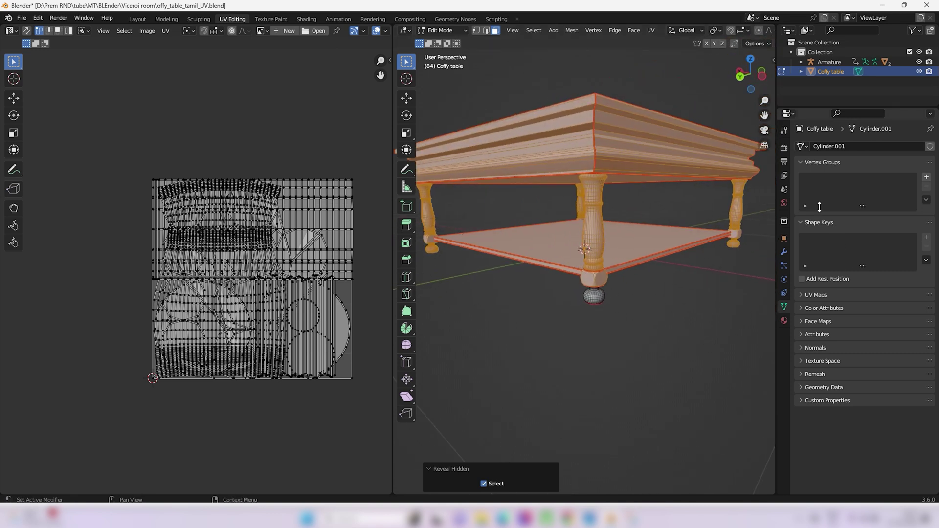
mouse_move(619, 264)
middle_down()
mouse_move(611, 260)
mouse_move(625, 253)
middle_up()
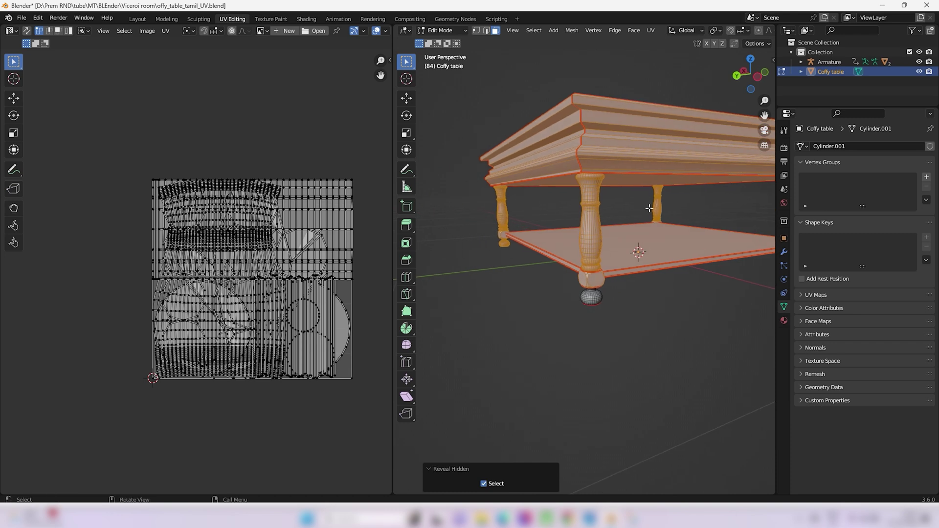
click(651, 205)
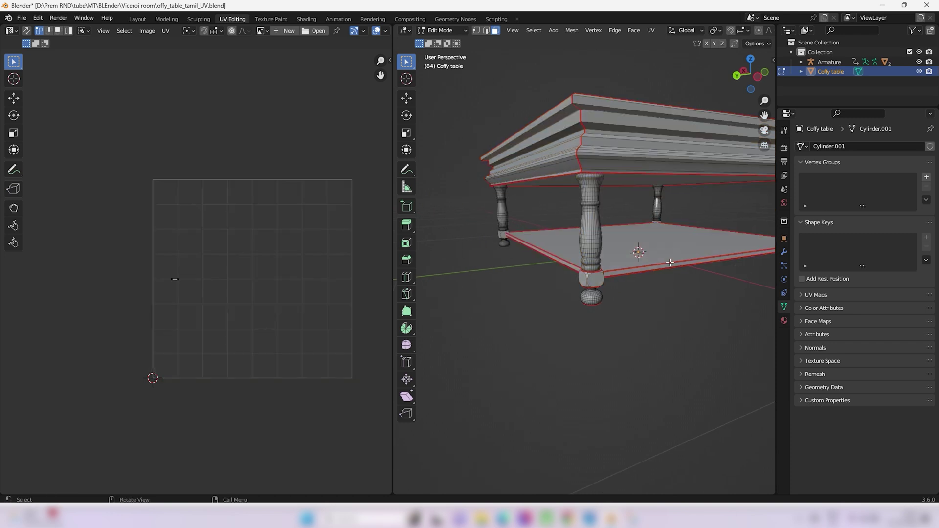
key(l)
click(660, 207)
key(l)
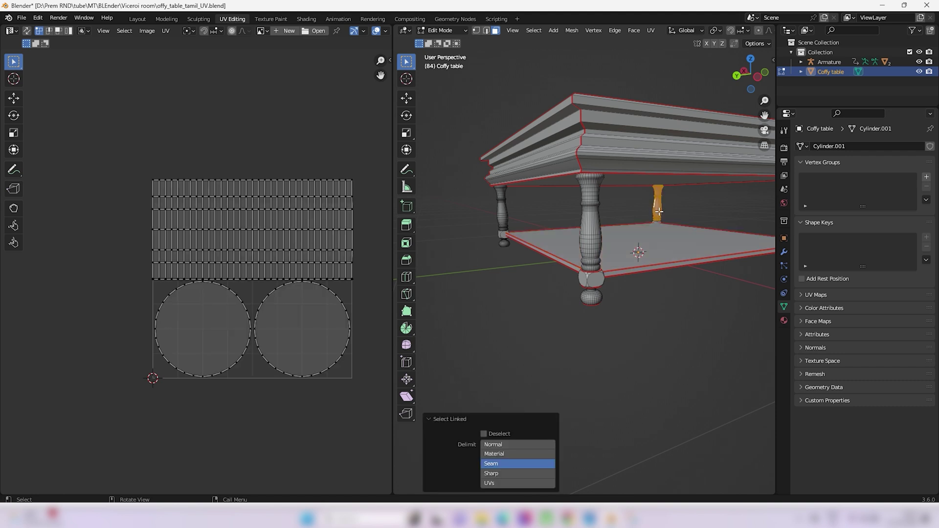
Hide everything except the selected leg and frame it in the view
key(shift+h)
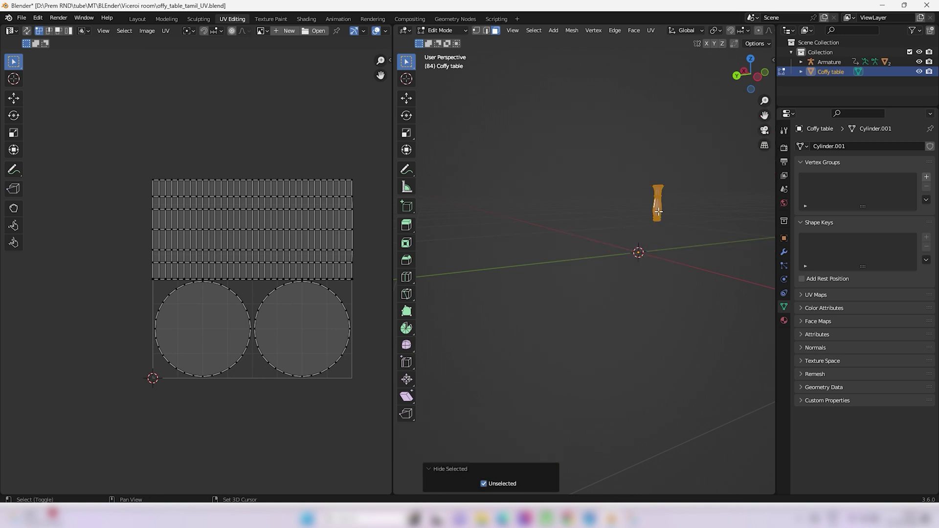
click(657, 205)
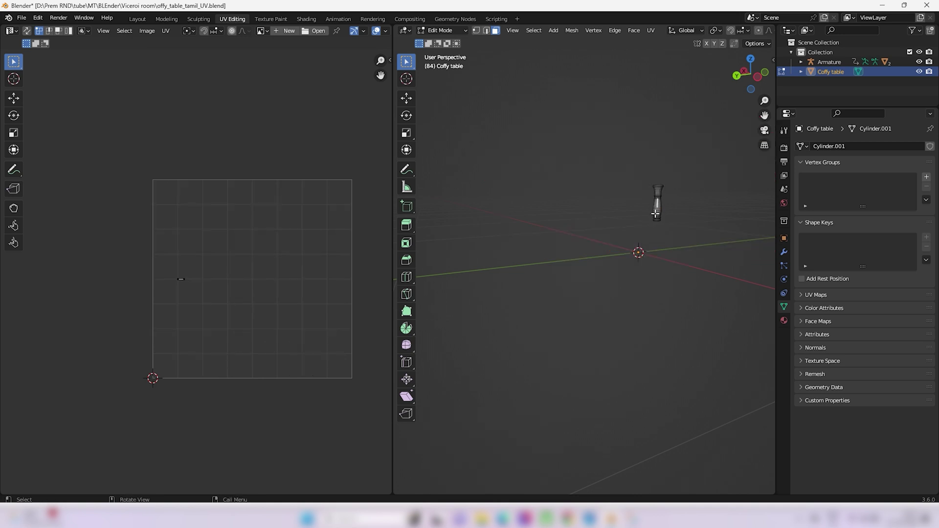
key(KP_Decimal)
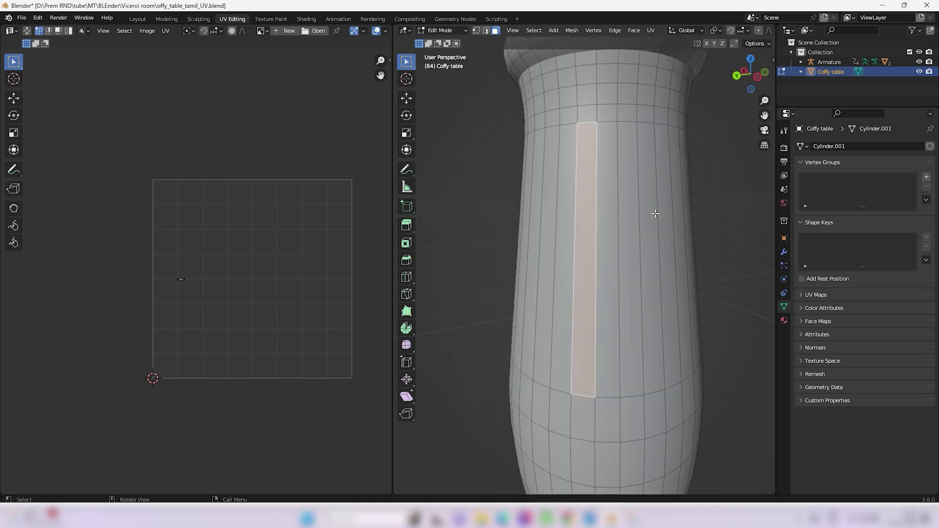
scroll(655, 240, down, 6)
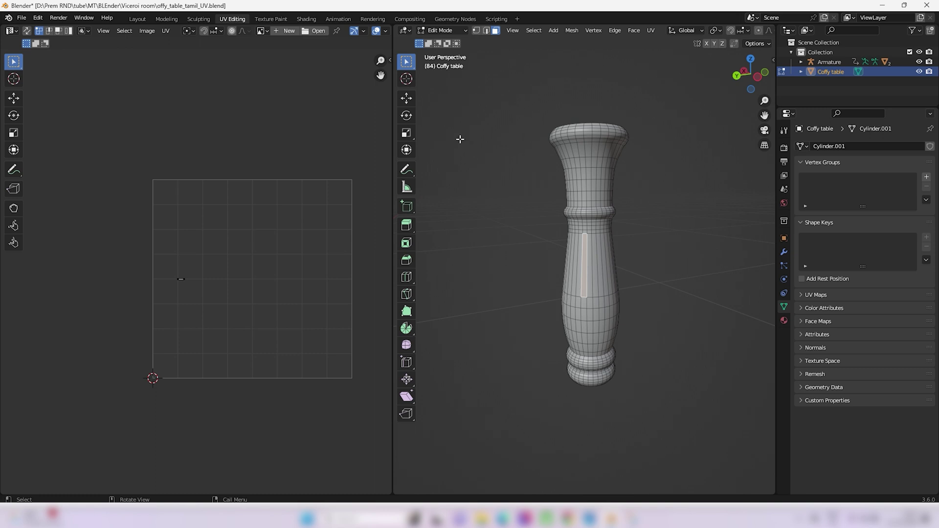
Mark seams around the leg's top and bottom cap faces
middle_drag(563, 144, 593, 151)
click(592, 139)
key(u)
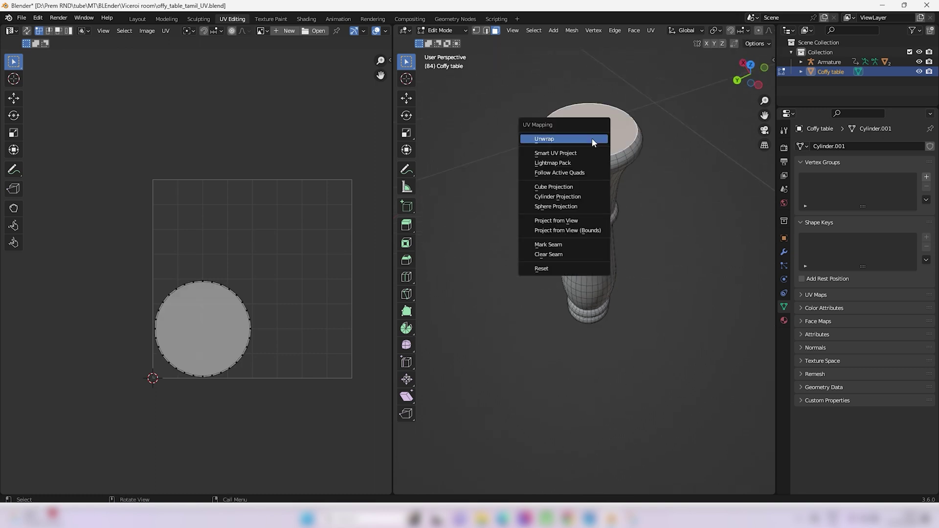
click(573, 245)
middle_drag(677, 262, 641, 256)
click(618, 397)
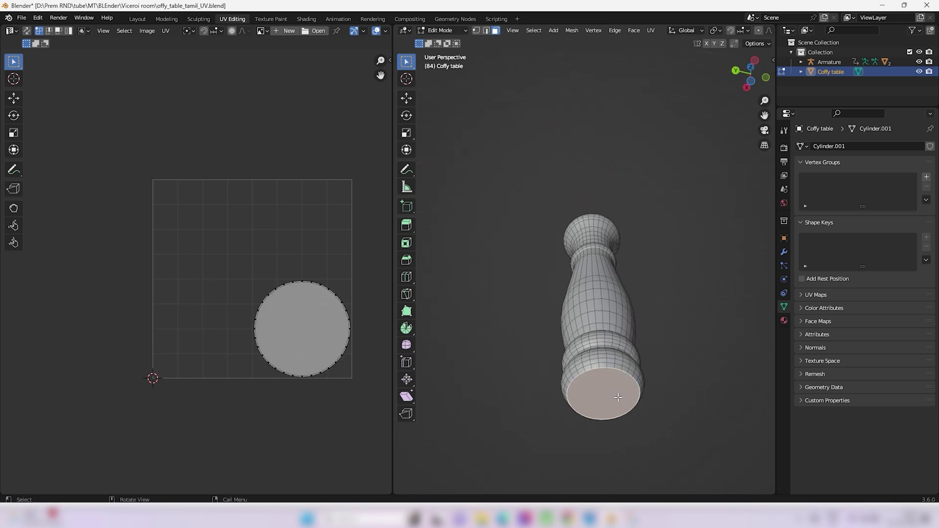
key(u)
click(617, 396)
middle_drag(617, 396, 592, 328)
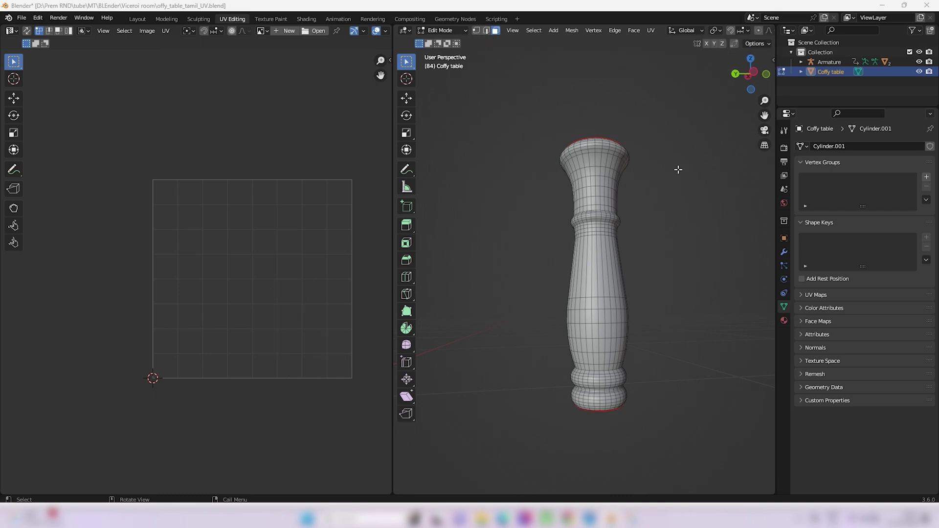
In edge mode, mark a seam along a vertical edge loop down the leg
key(2)
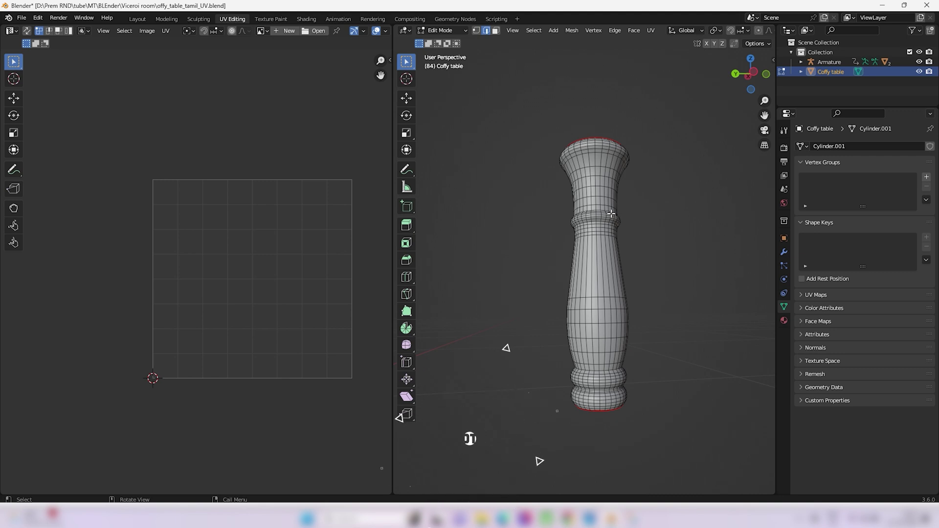
alt+click(597, 265)
key(u)
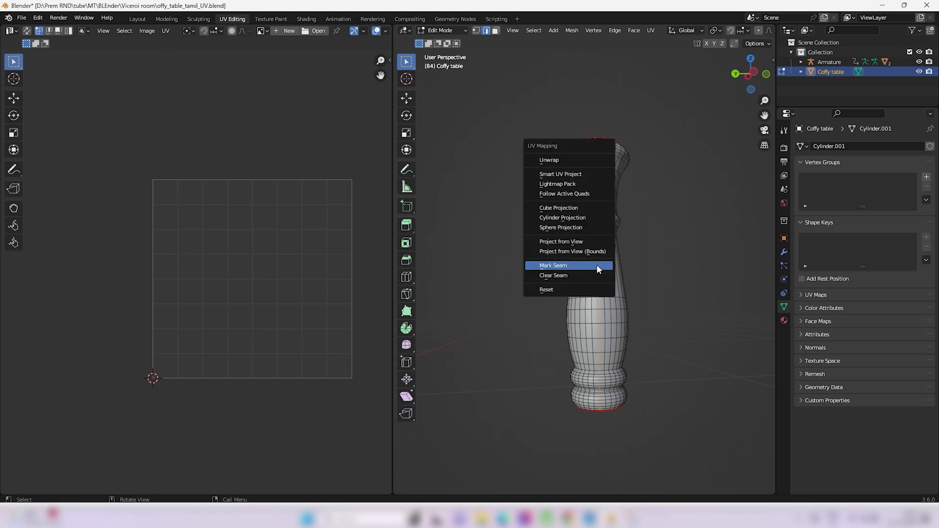
click(597, 265)
middle_drag(629, 329, 595, 297)
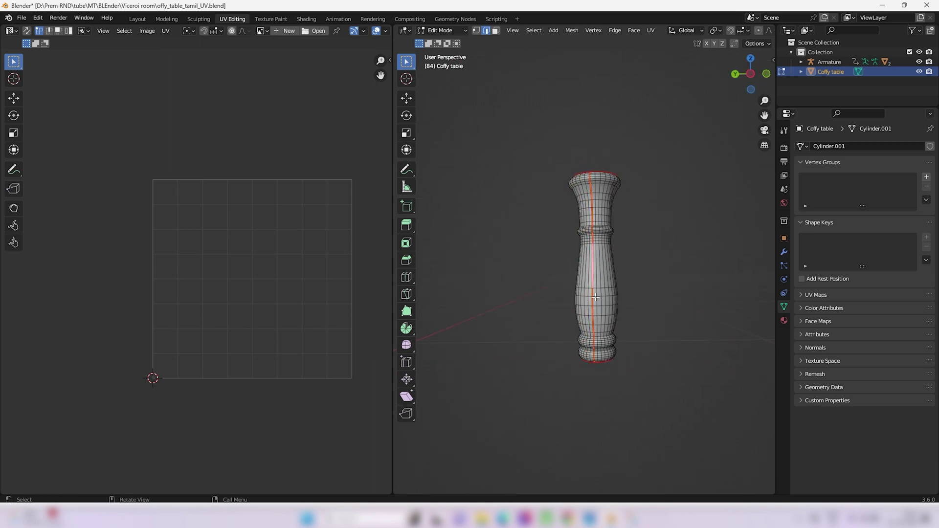
click(610, 282)
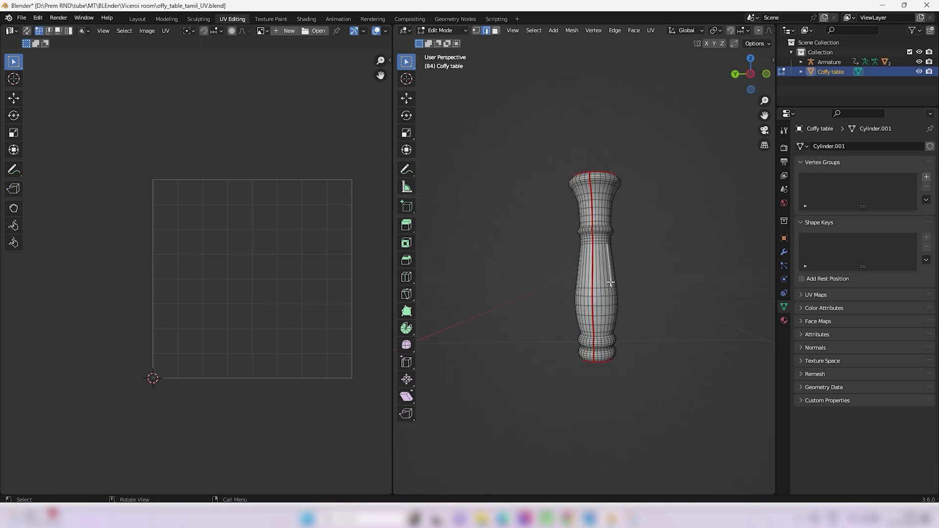
Select and unwrap the whole leg, then reveal the rest of the table and deselect
click(596, 270)
key(l)
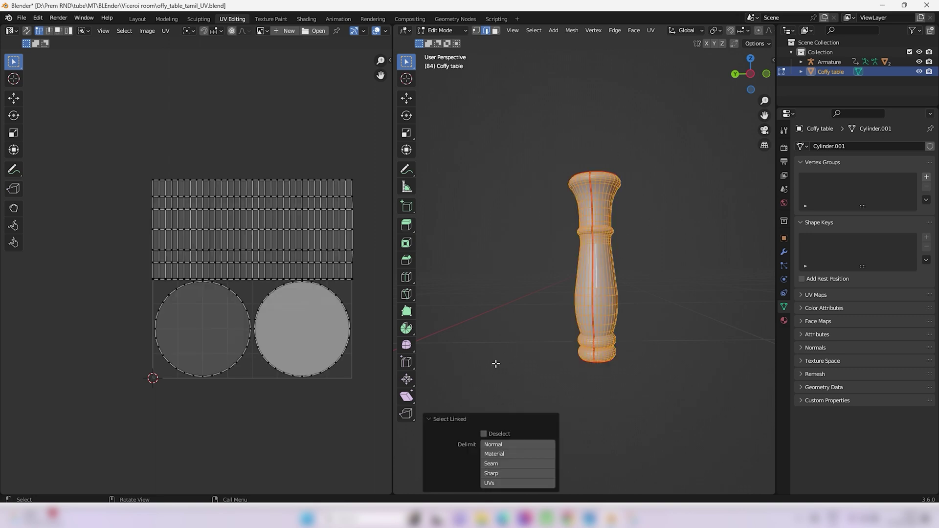
key(u)
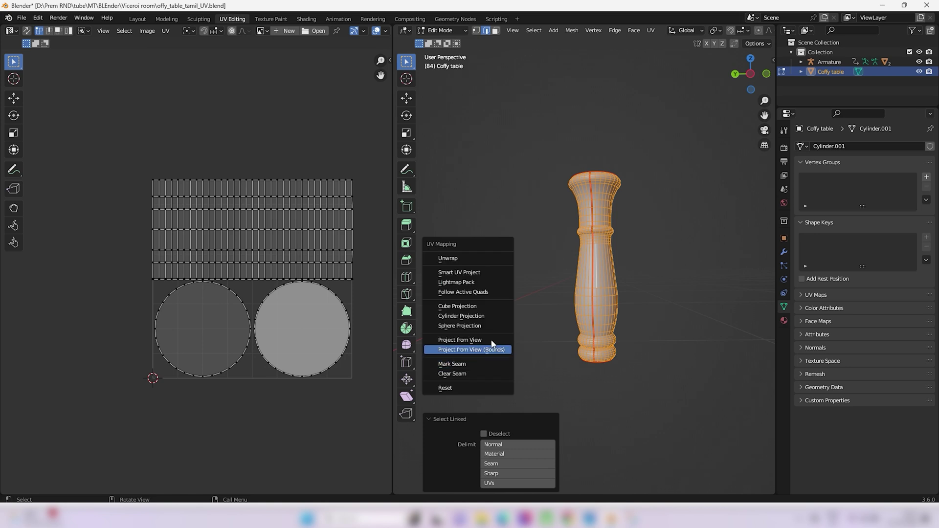
click(463, 257)
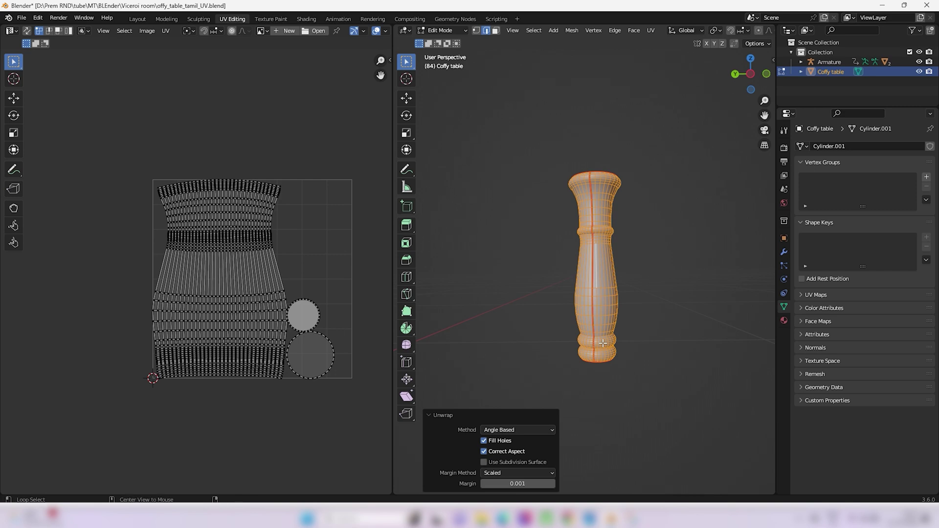
key(alt+h)
click(654, 397)
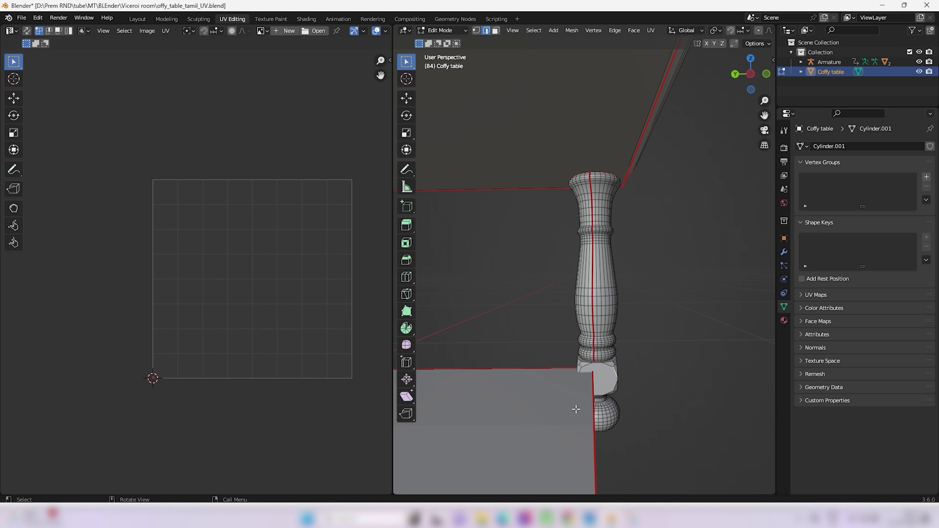
Isolate the small block at the base of the table leg, hiding all other geometry
key(l)
key(alt+a)
key(l)
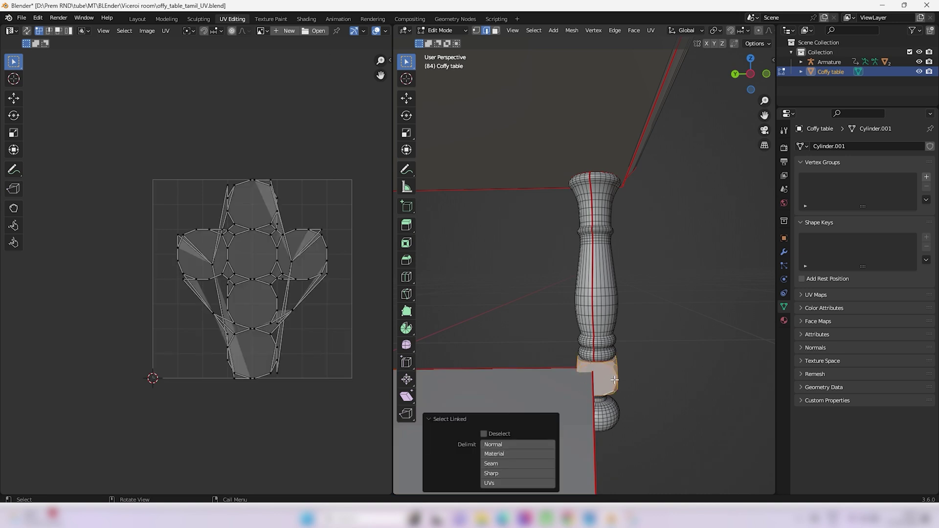
key(shift+h)
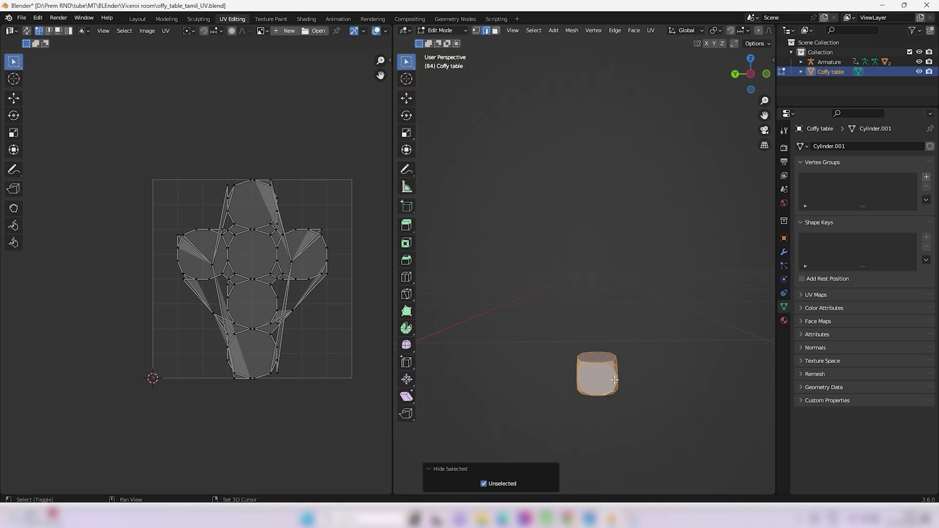
mouse_move(615, 379)
middle_down()
mouse_move(565, 383)
mouse_move(602, 384)
middle_up()
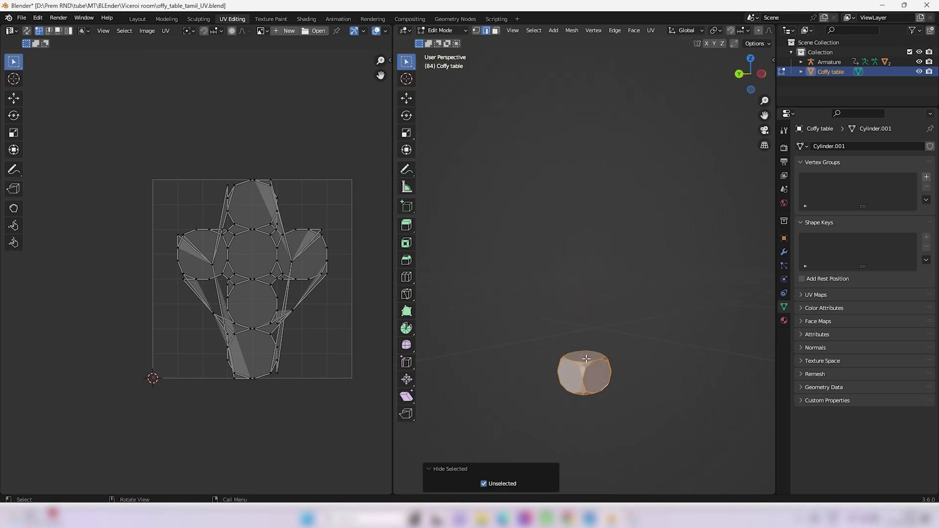
scroll(586, 380, up, 2)
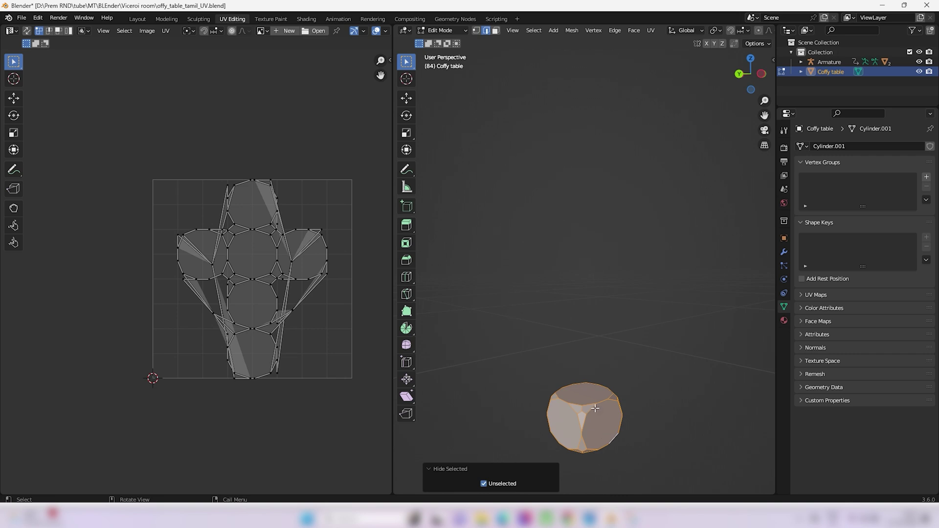
key(alt+a)
shift+middle_drag(635, 417, 626, 287)
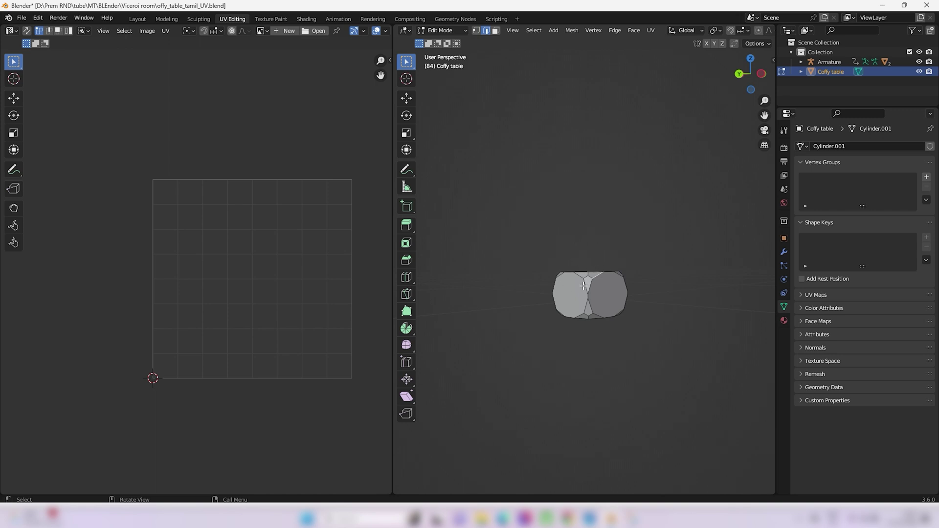
Mark a seam along a run of edges on the leg base block
ctrl+click(600, 316)
middle_drag(601, 316, 620, 269)
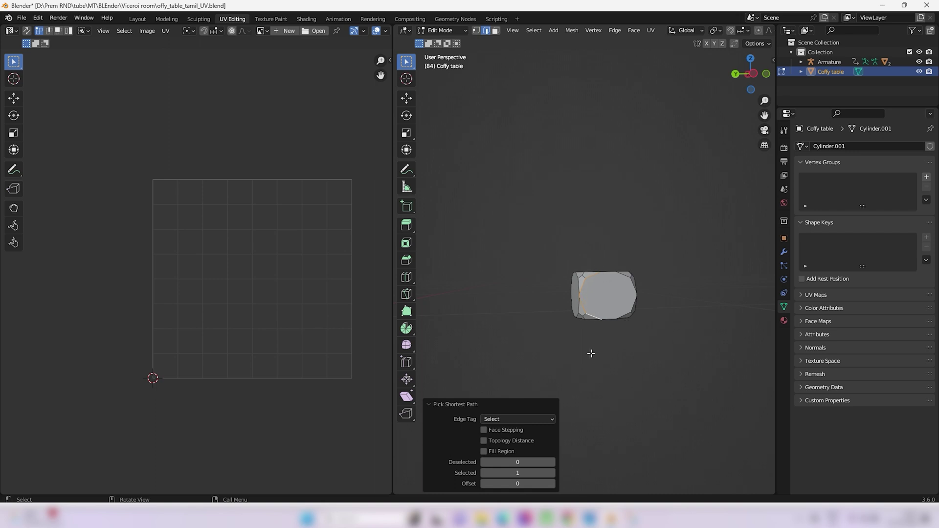
key(u)
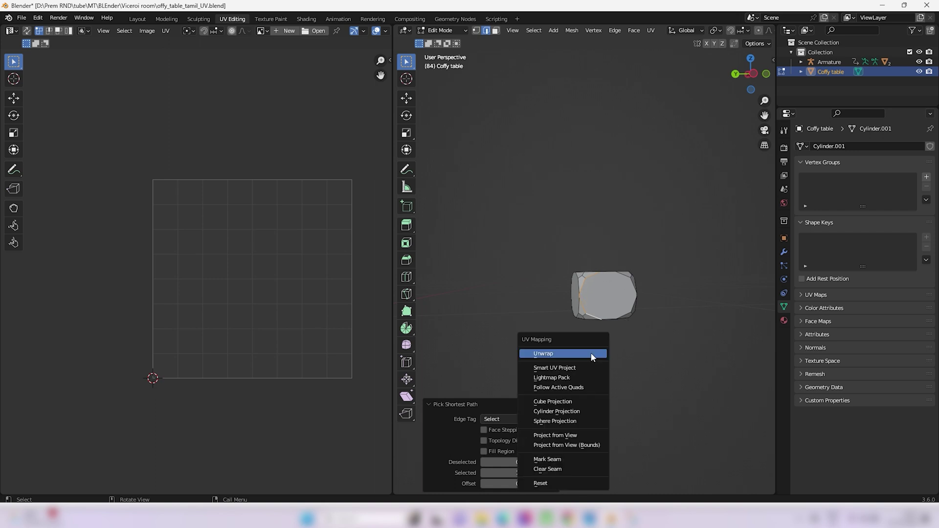
click(557, 459)
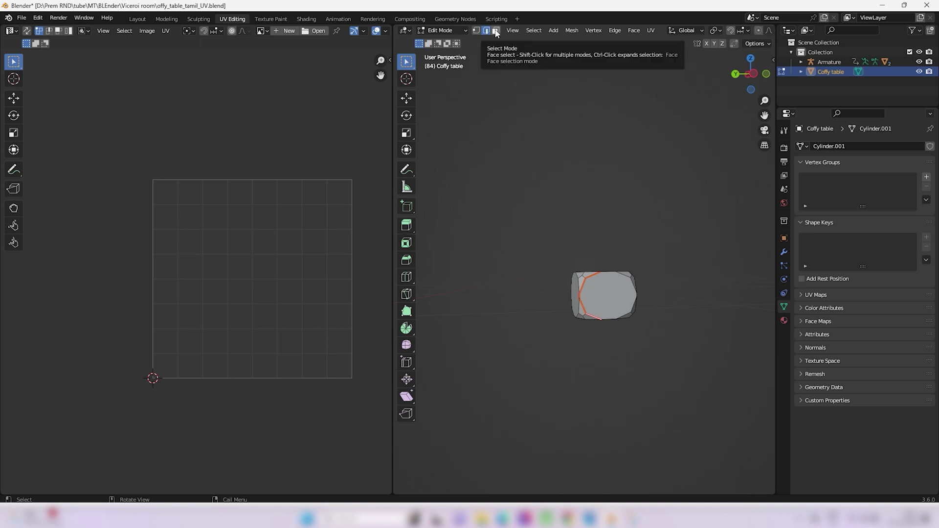
click(590, 191)
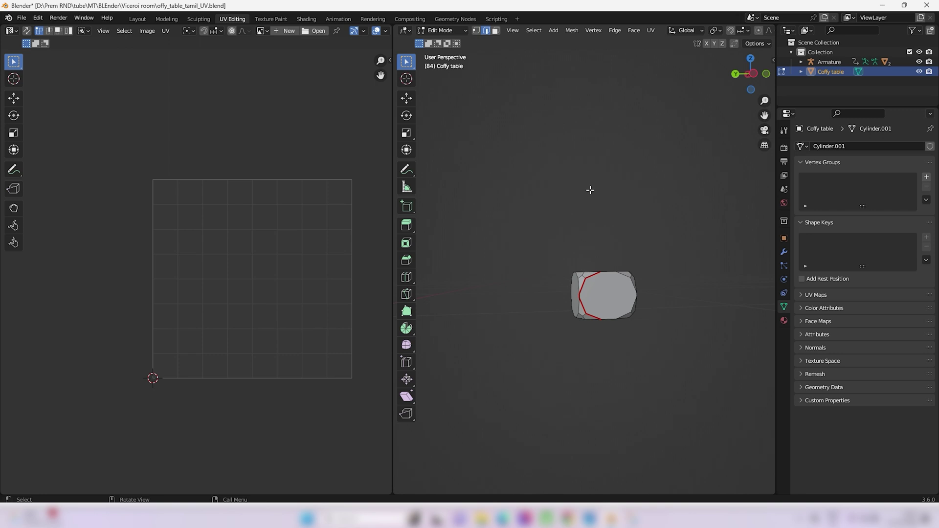
In face mode, mark seams around the block's top and bottom faces
key(3)
middle_drag(635, 150, 637, 222)
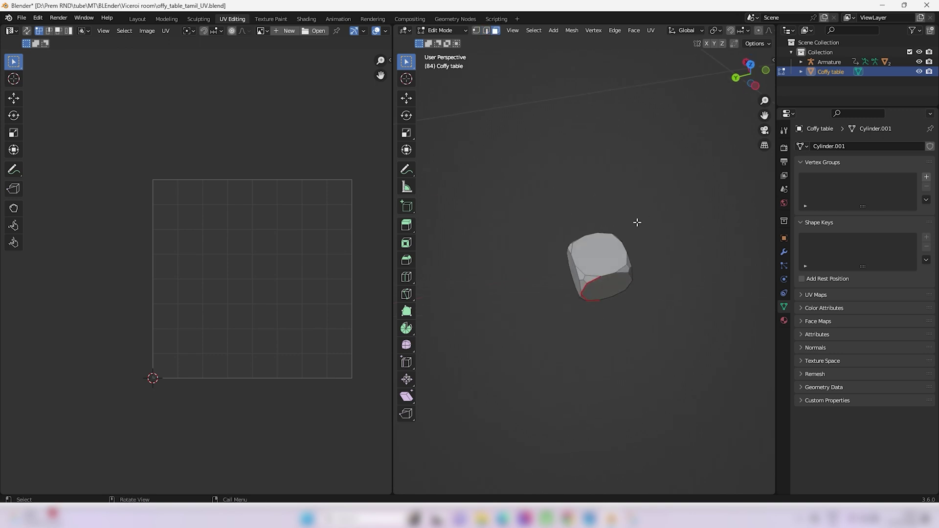
click(602, 254)
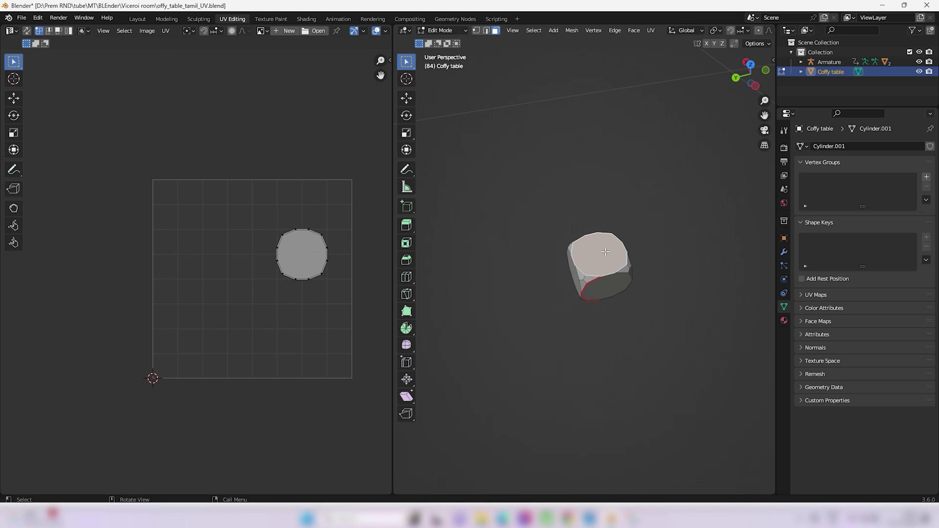
key(u)
click(606, 251)
middle_drag(689, 365, 624, 342)
click(612, 321)
key(u)
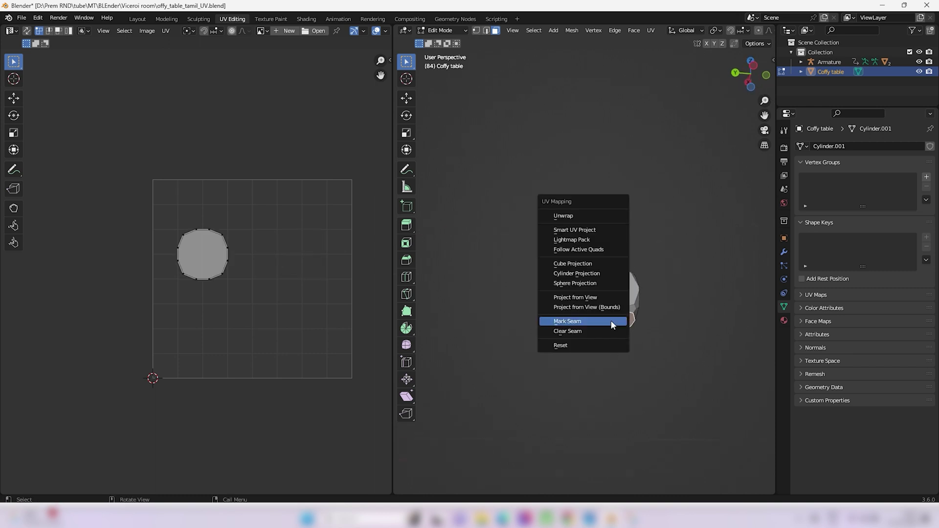
click(611, 320)
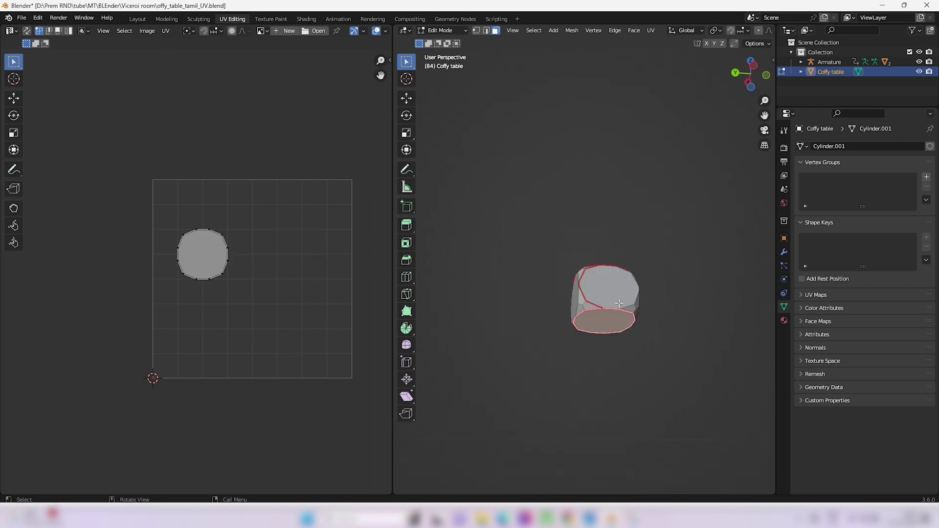
Select the whole base block, unwrap it and orbit to check the result
key(a)
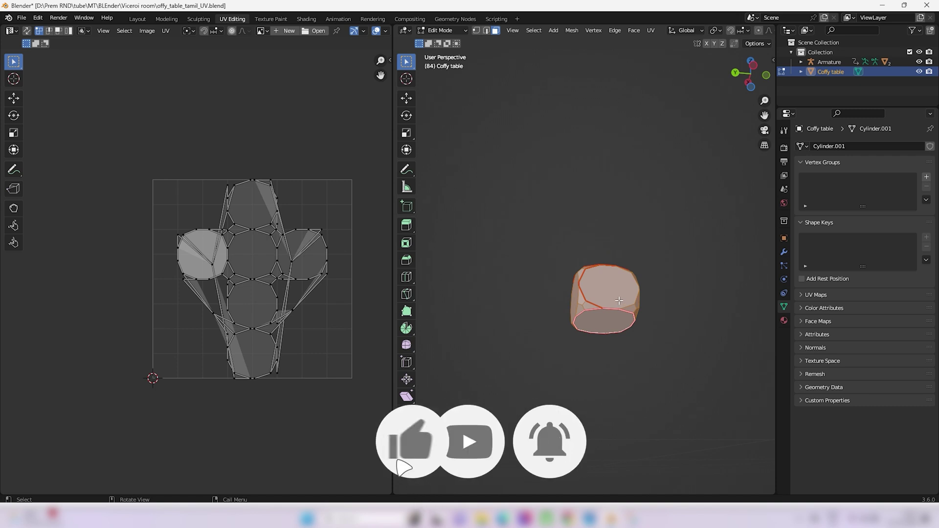
key(u)
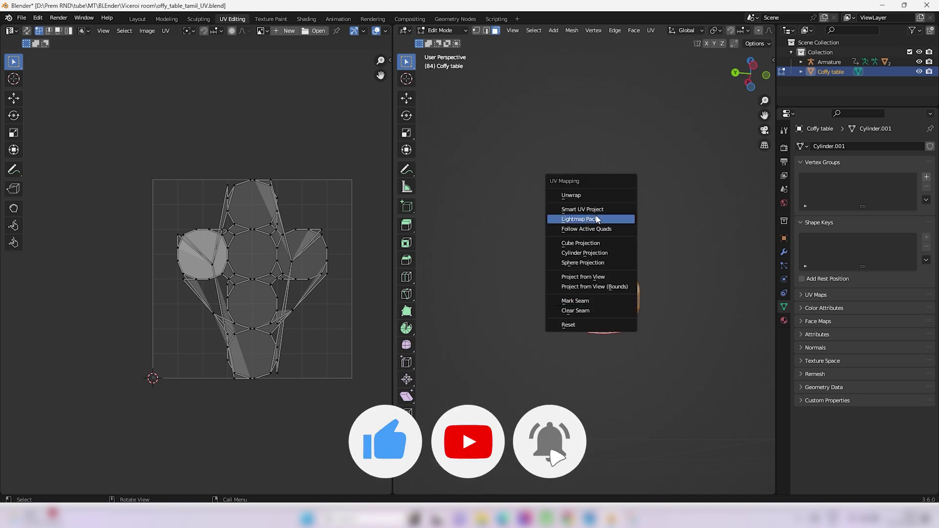
click(590, 197)
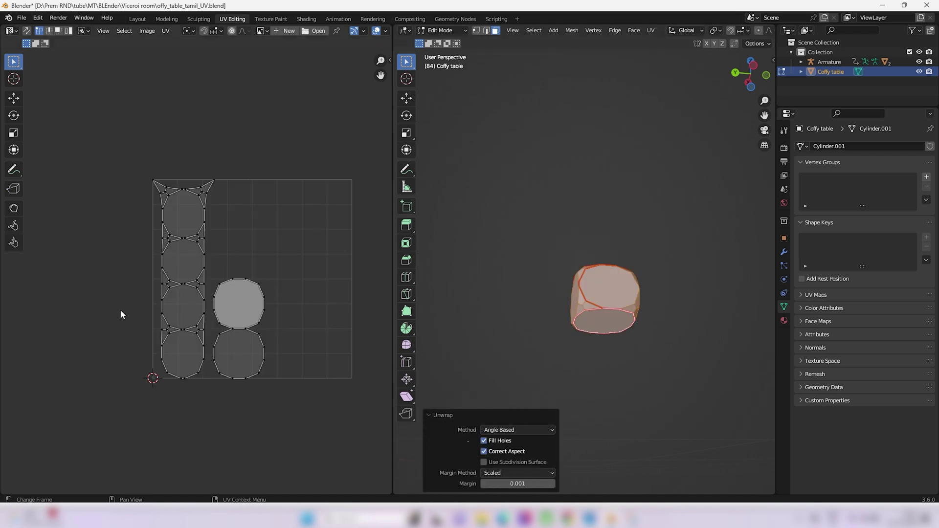
middle_drag(614, 390, 650, 424)
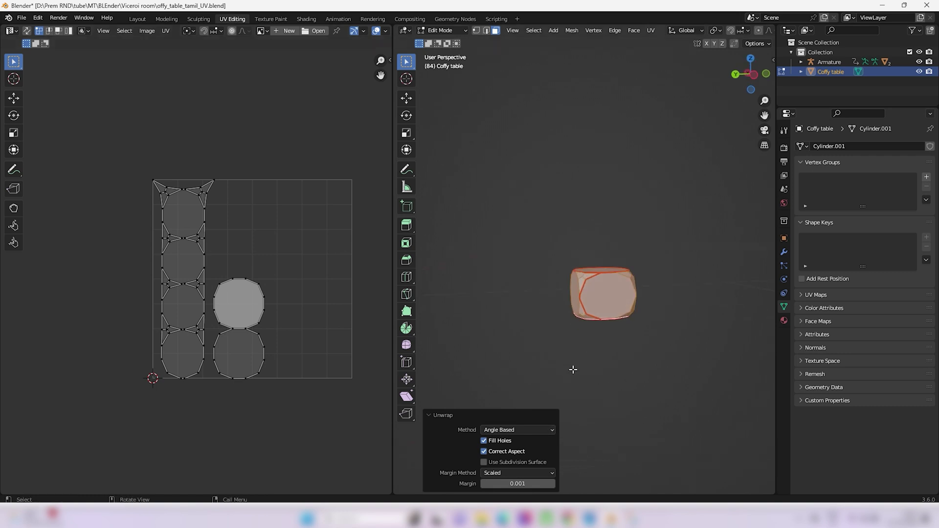
key(alt)
Reveal the whole table, then isolate the leg's vase-shaped foot piece
key(alt+h)
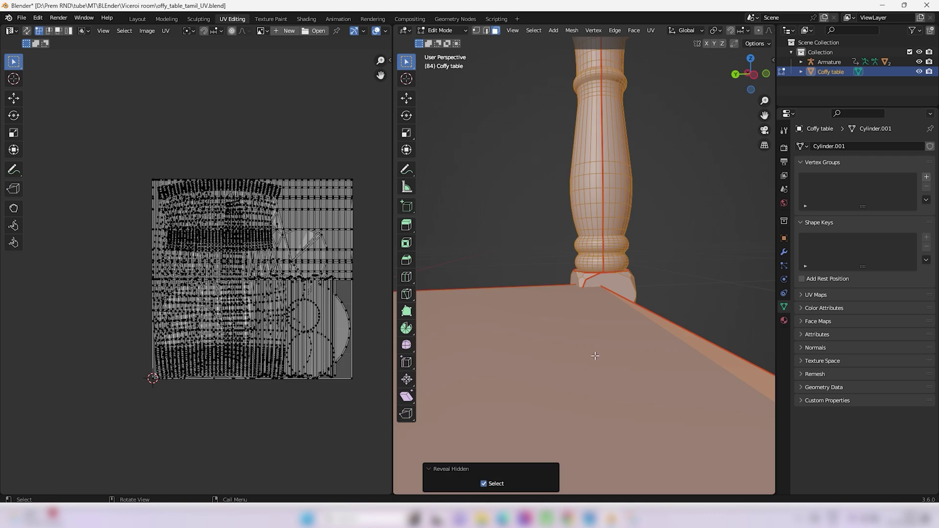
scroll(621, 330, down, 3)
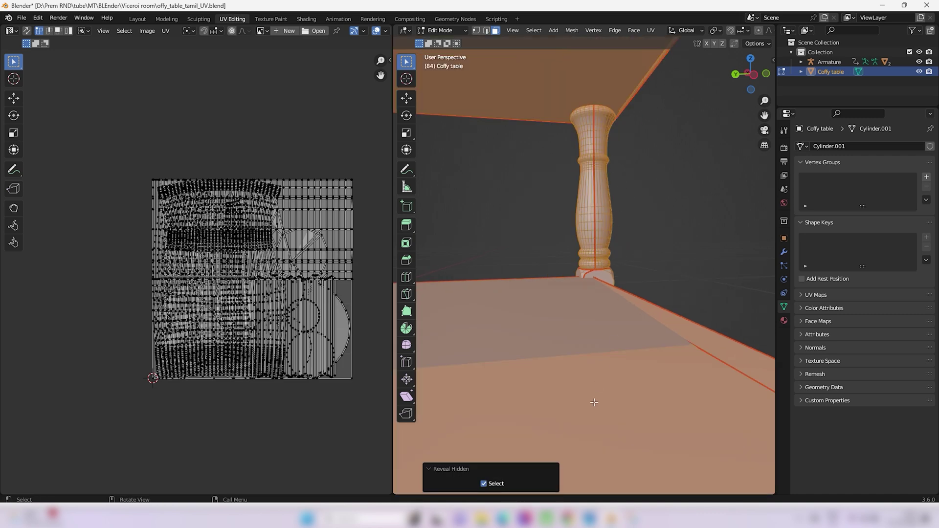
middle_drag(593, 402, 591, 365)
scroll(584, 364, up, 2)
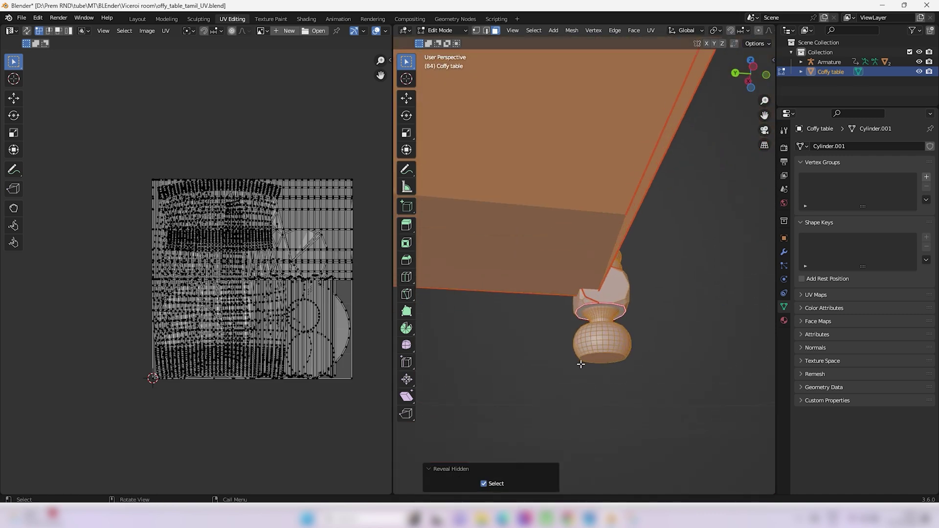
scroll(586, 363, up, 2)
click(602, 352)
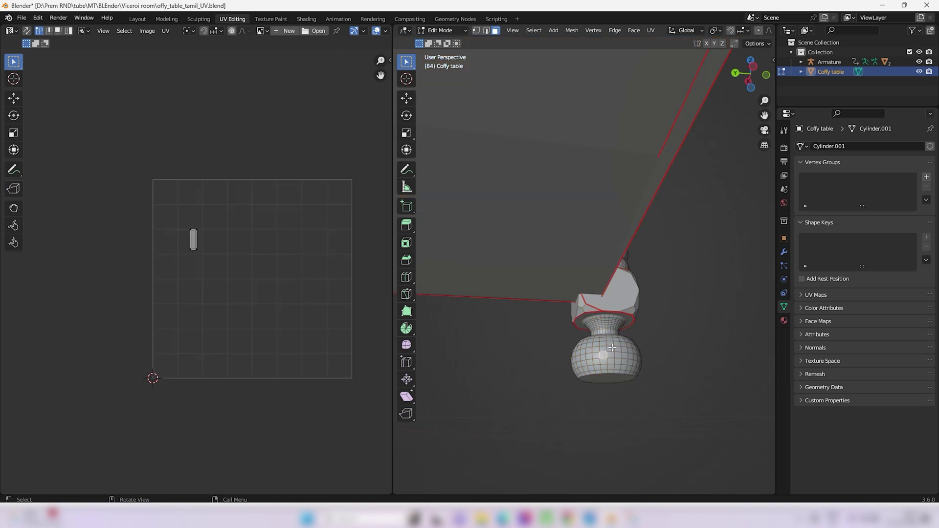
key(l)
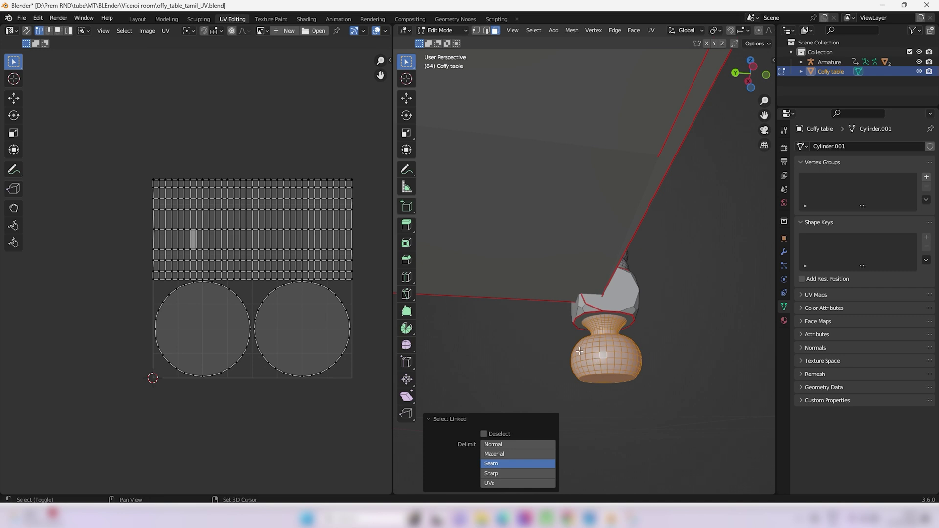
key(shift+h)
middle_drag(597, 356, 604, 378)
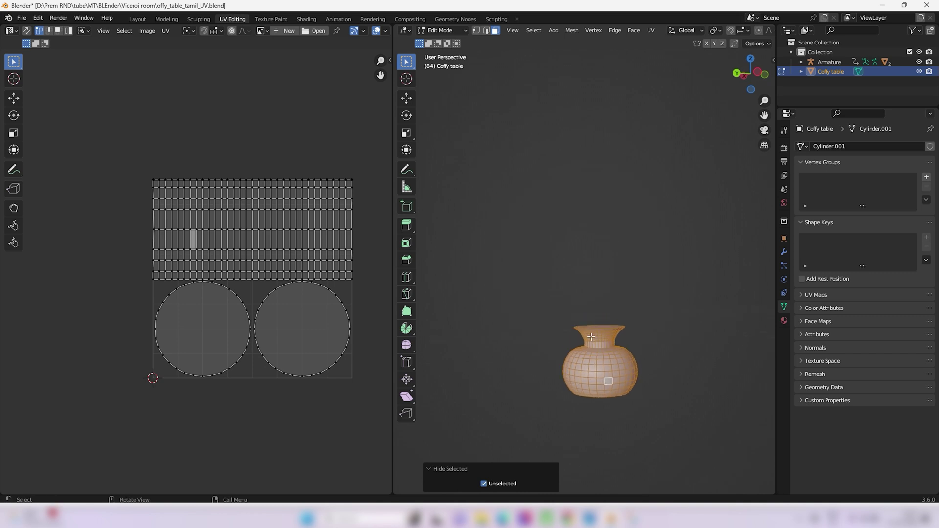
scroll(606, 384, up, 2)
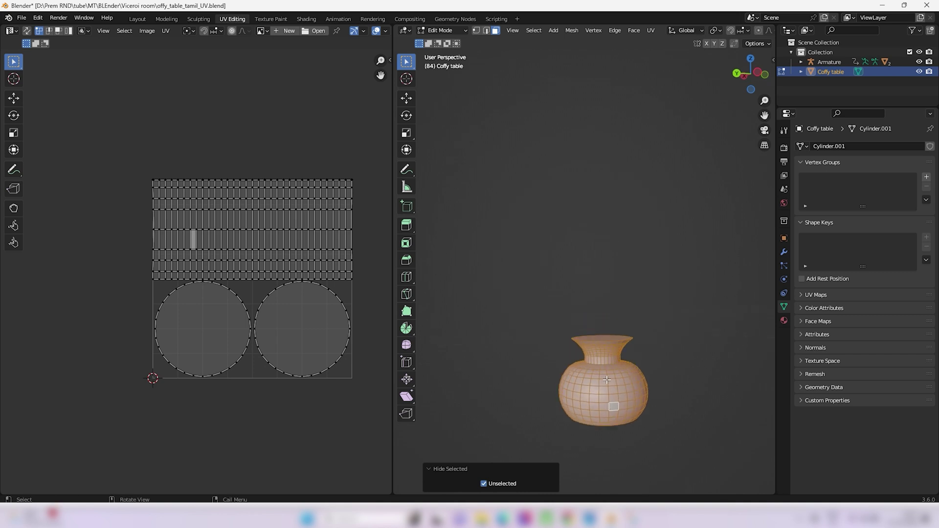
middle_drag(584, 312, 594, 316)
Mark seams around the foot's top cap and bottom cap faces
click(598, 316)
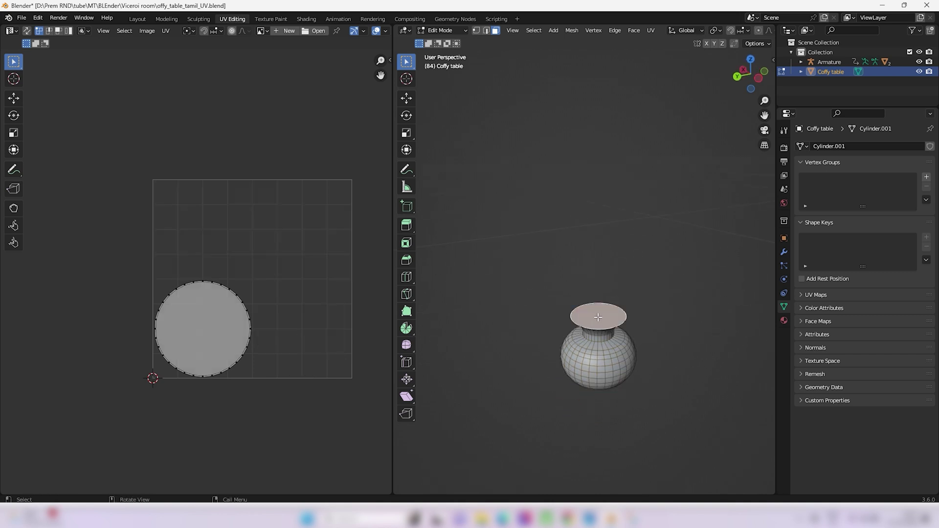
key(u)
click(567, 421)
middle_drag(624, 456, 619, 362)
click(617, 419)
key(u)
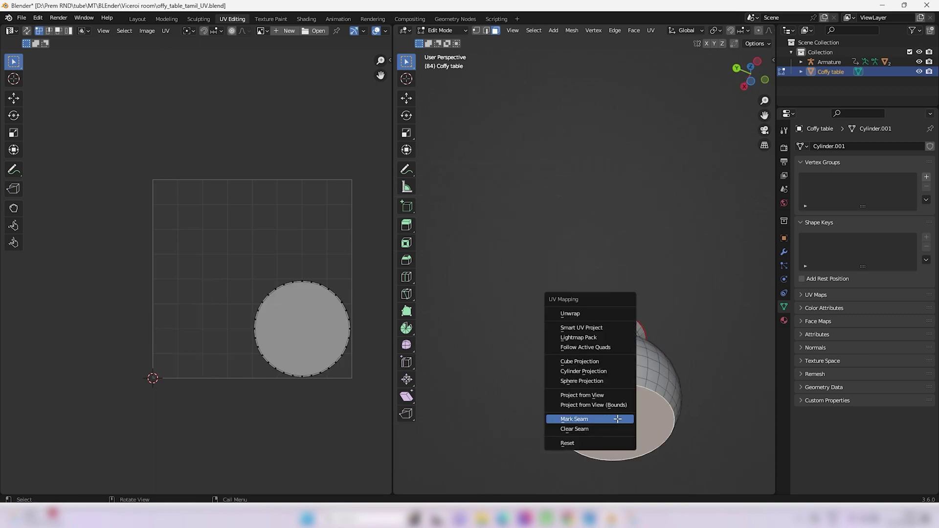
click(618, 419)
middle_drag(618, 419, 573, 362)
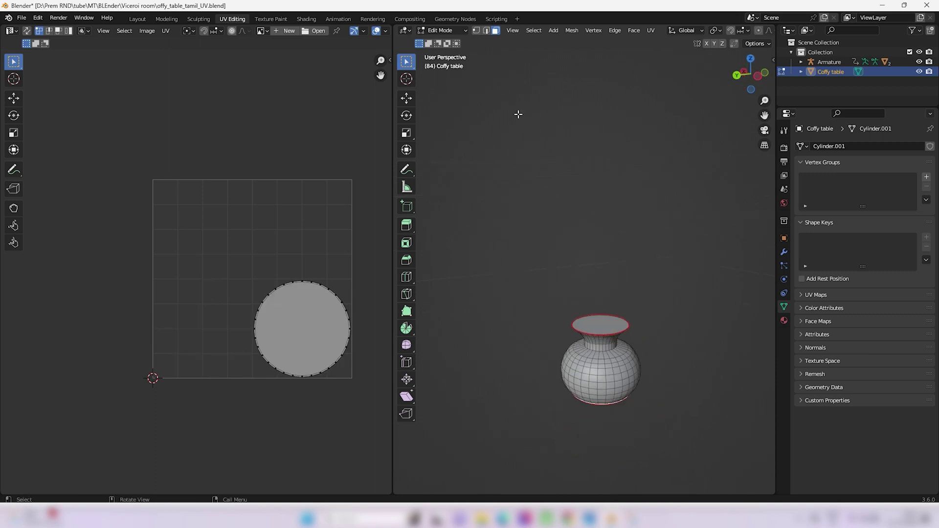
click(642, 249)
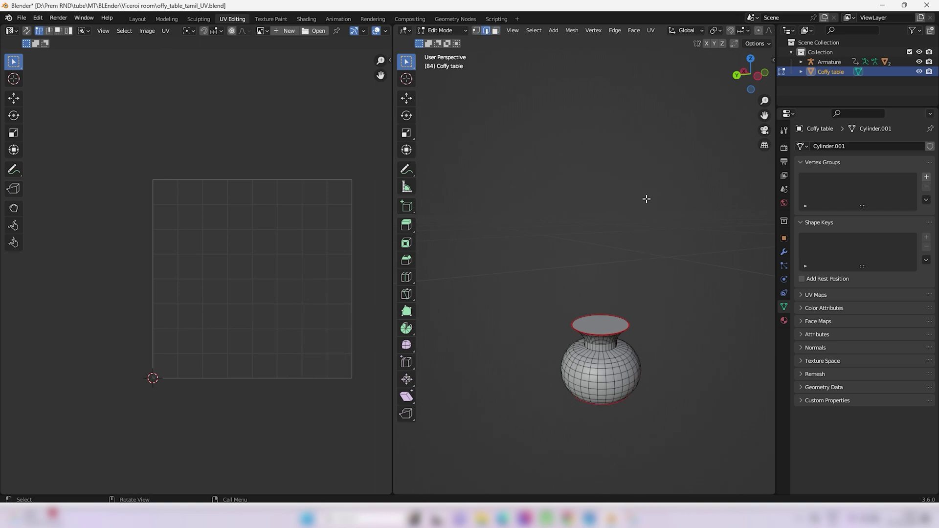
In edge mode, mark a seam along a vertical edge loop down the foot
click(486, 30)
key(alt)
alt+click(597, 379)
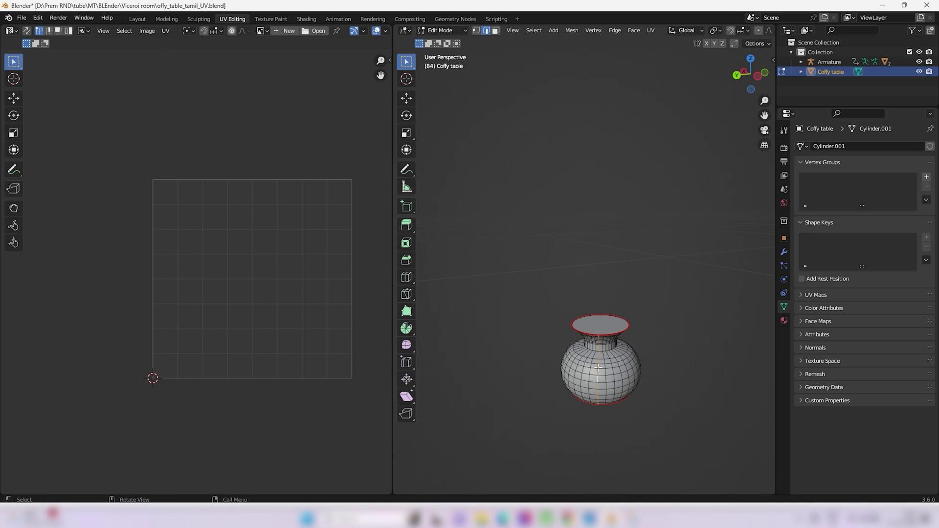
key(u)
click(600, 431)
scroll(595, 391, down, 3)
mouse_move(595, 379)
middle_down()
mouse_move(630, 366)
mouse_move(604, 368)
middle_up()
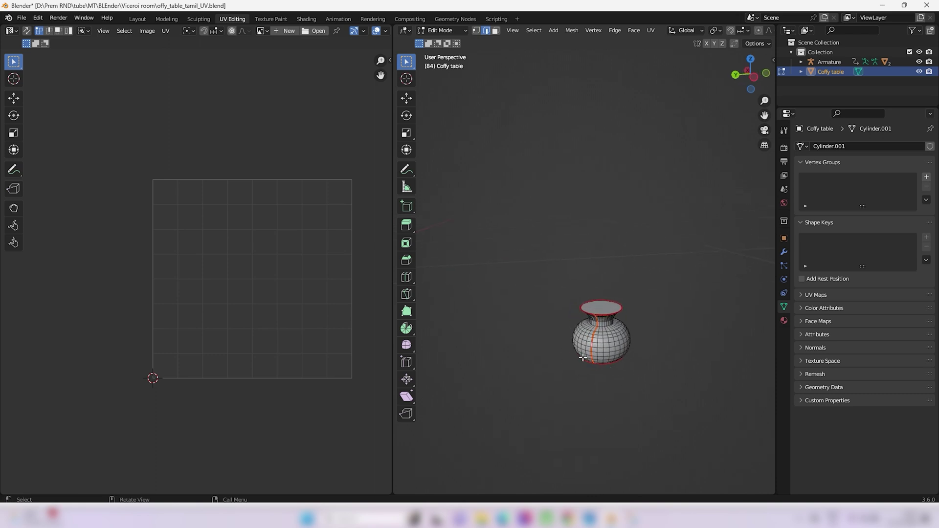
Select the whole seam-marked foot and unwrap it
key(alt+a)
key(l)
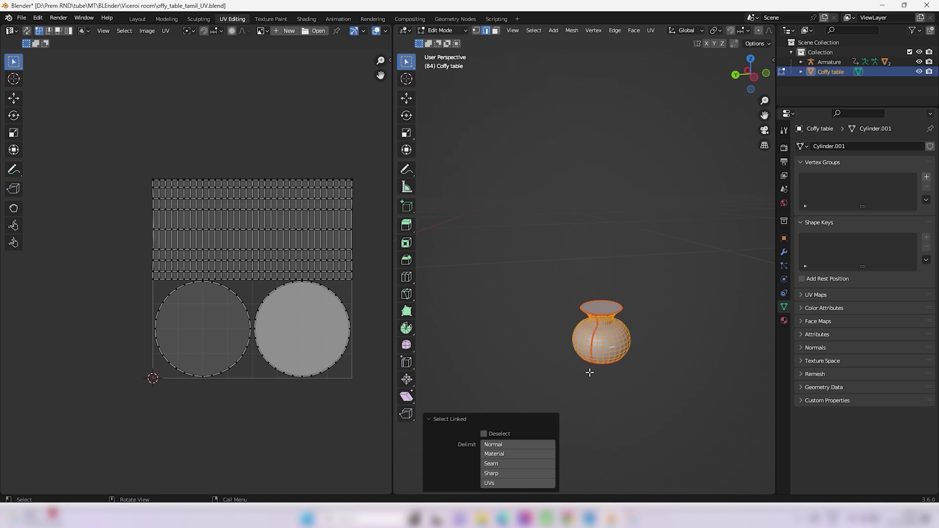
key(u)
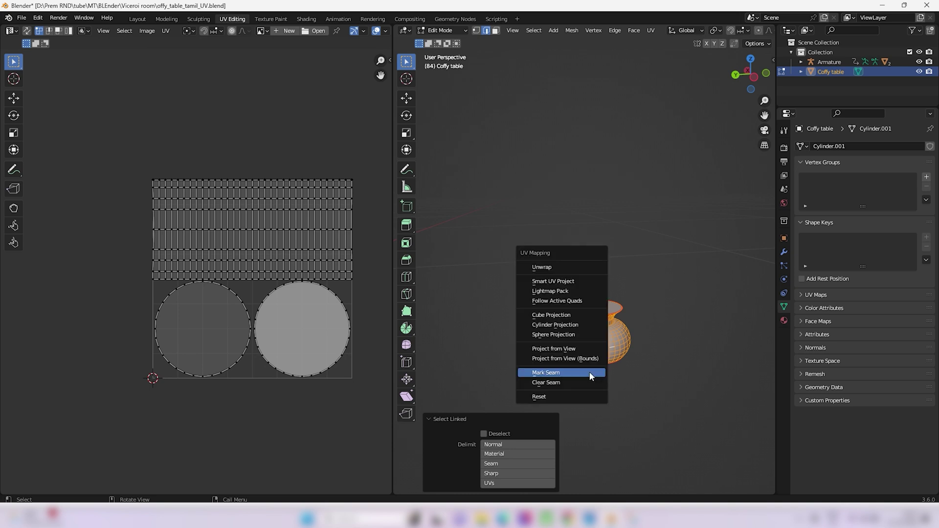
click(560, 267)
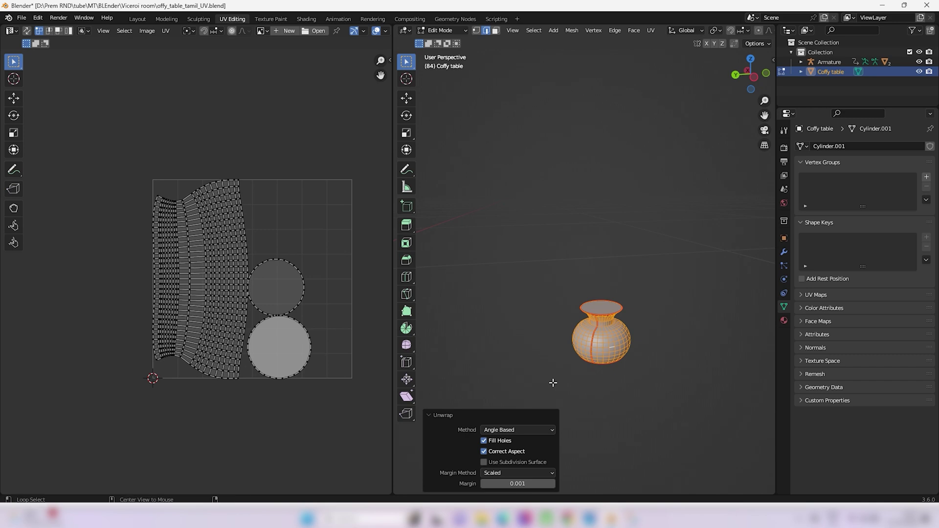
Reveal the hidden table and orbit to look down on the tabletop
key(alt+h)
middle_drag(571, 331, 546, 328)
middle_drag(534, 286, 606, 372)
Isolate another table leg in local view, undoing a mis-selection along the way
key(l)
key(alt+a)
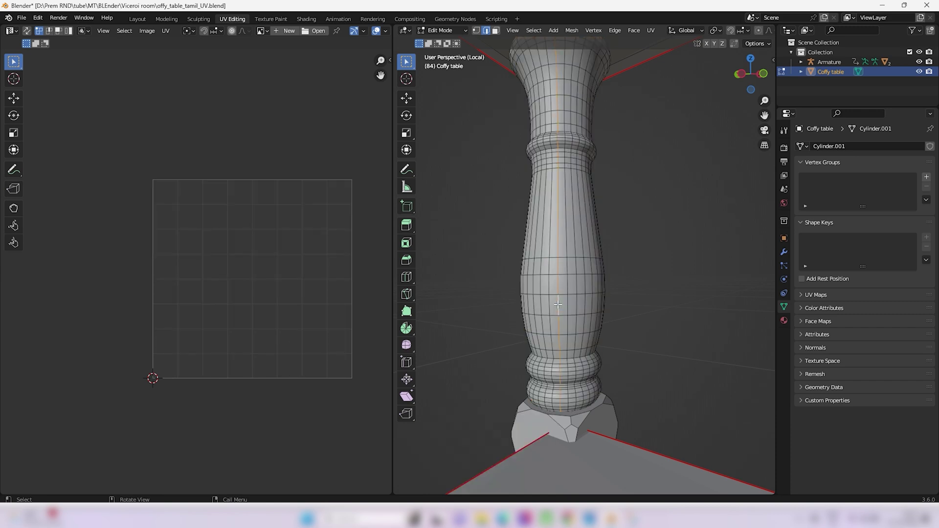
key(KP_Divide)
click(571, 320)
key(ctrl+z)
click(571, 320)
key(l)
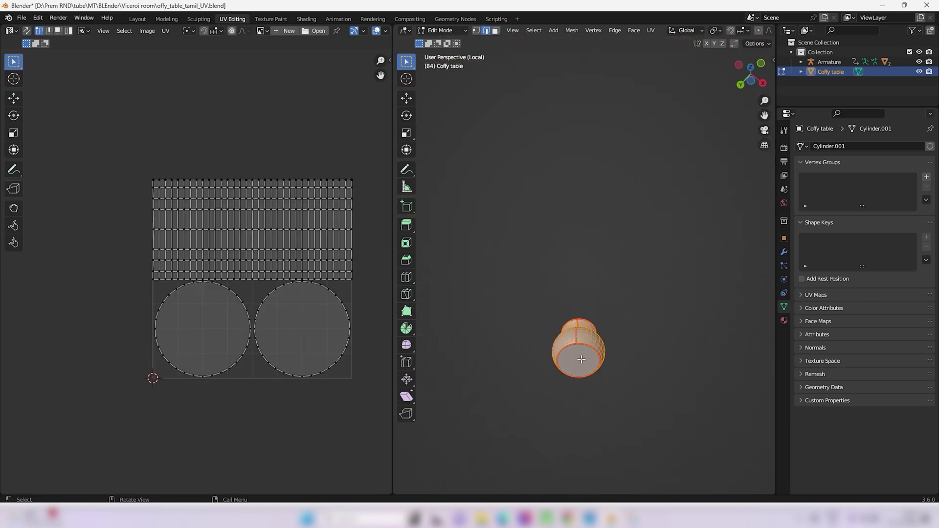
key(alt+h)
key(alt+a)
key(2)
Isolate the leg's base block and unwrap it
key(l)
key(shift+h)
key(3)
key(u)
click(570, 335)
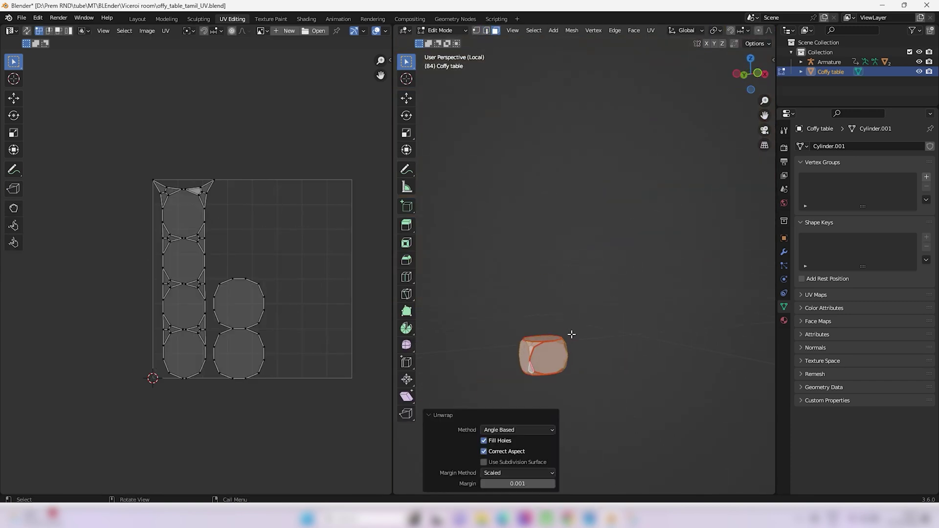
key(alt+h)
key(alt+a)
Isolate the leg's foot, cancelling stray UV menus and undoing a misstep
key(l)
key(shift+h)
key(u)
key(Escape)
key(ctrl+z)
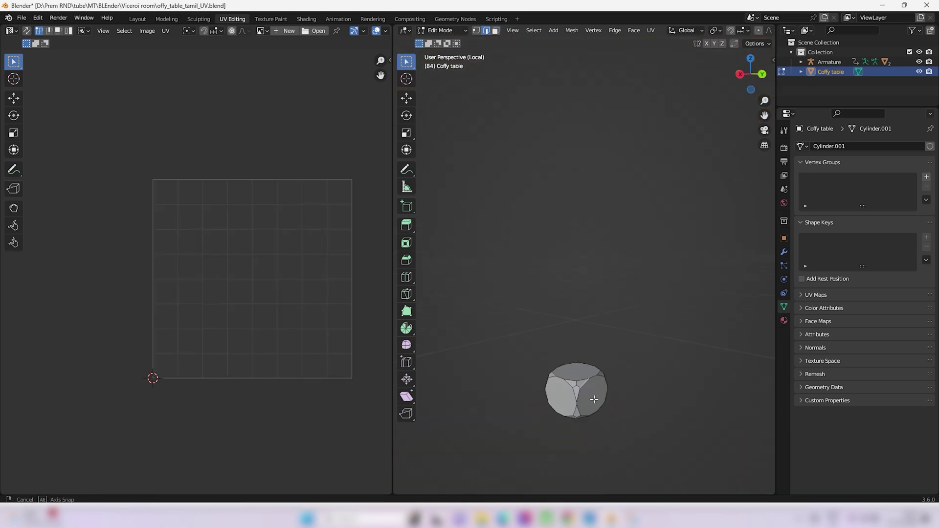
key(alt+h)
key(u)
key(Escape)
key(alt+a)
key(2)
scroll(555, 360, up, 5)
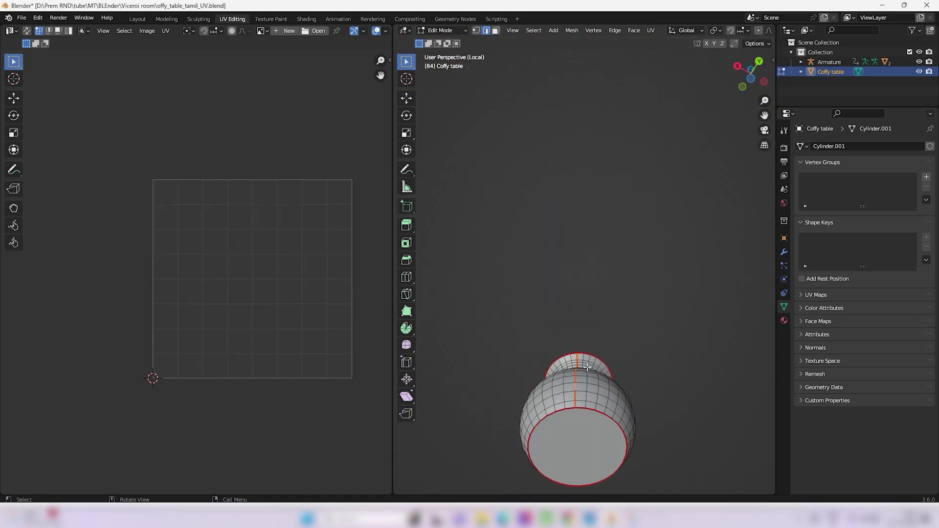
key(alt+h)
Unwrap the leg's seam-marked foot and orbit back out to the whole table
key(u)
click(603, 367)
key(alt+a)
scroll(604, 367, down, 5)
middle_drag(552, 293, 604, 294)
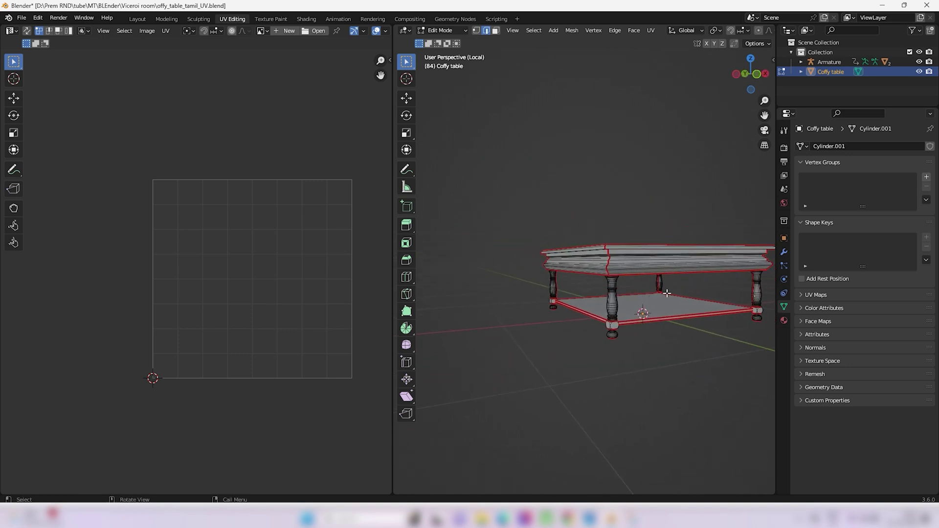
View the tabletop's UVs, then the lower shelf's, then select the entire table
shift+middle_drag(665, 306, 588, 325)
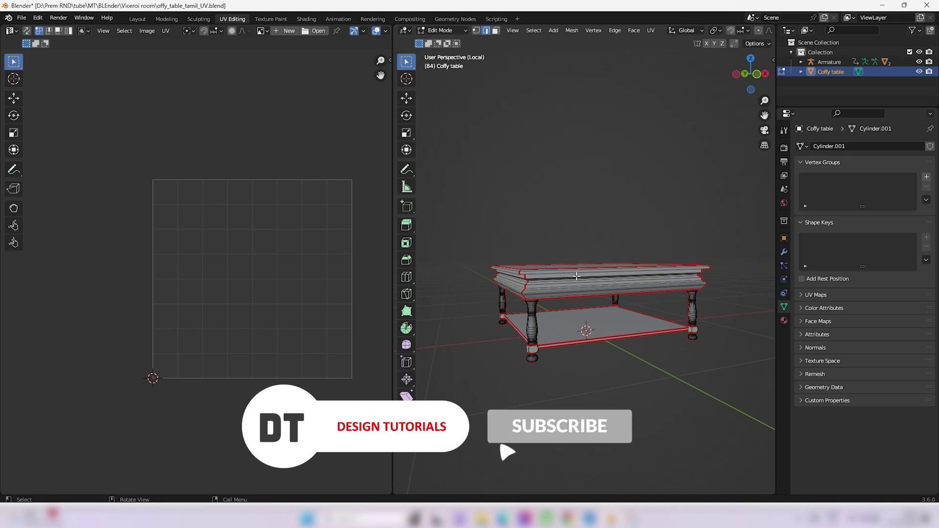
alt+click(611, 283)
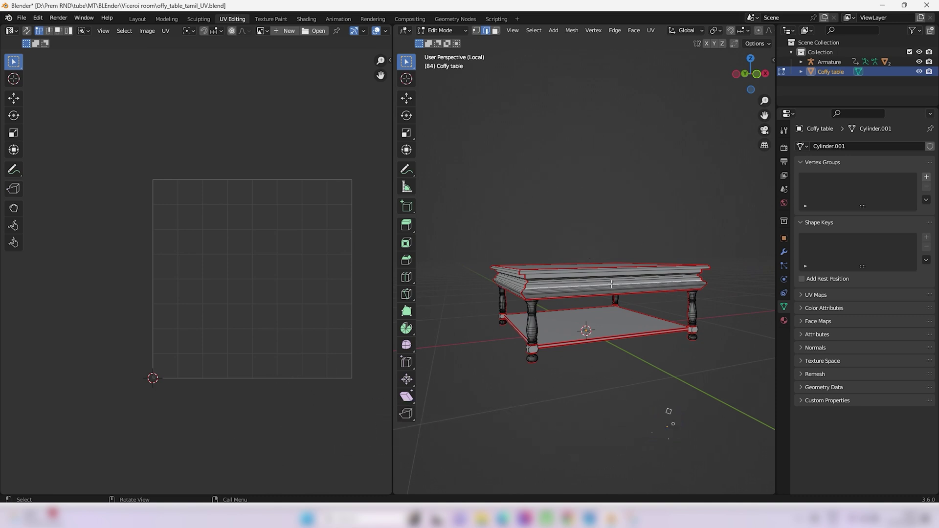
key(ctrl+l)
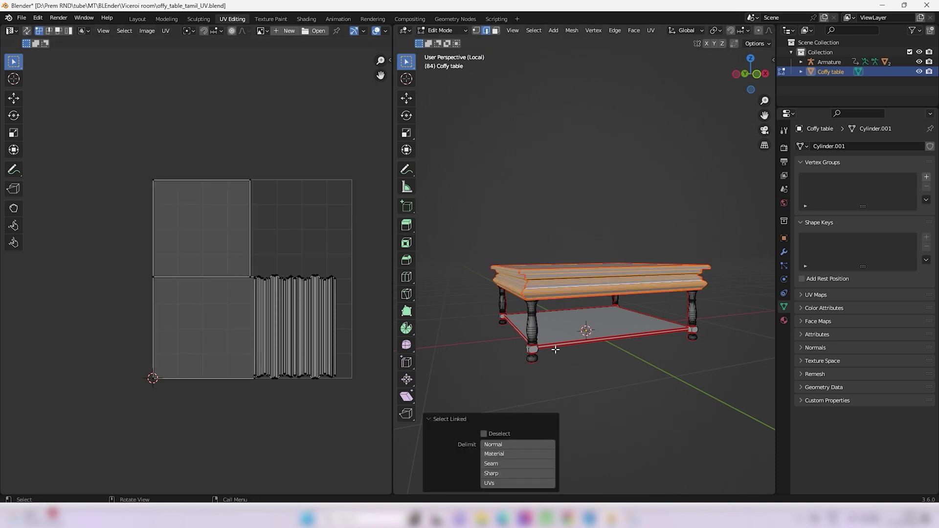
key(alt+a)
key(l)
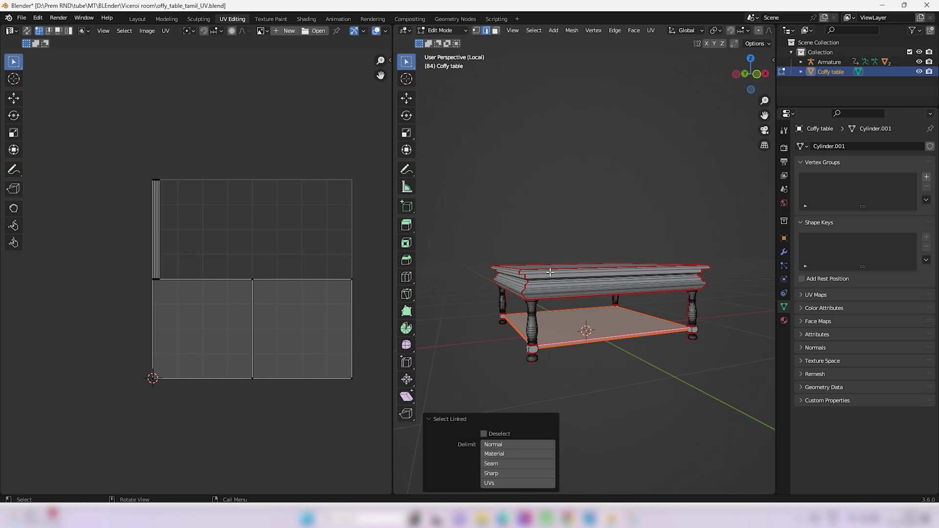
middle_drag(550, 271, 626, 298)
key(a)
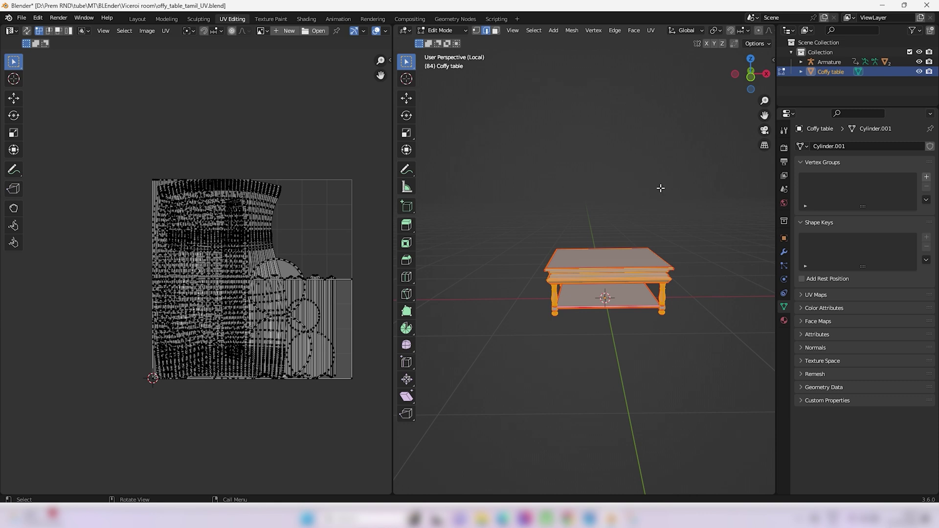
Try UV > Average Islands Scale, then box-select every island in the UV Editor
middle_drag(622, 324, 554, 329)
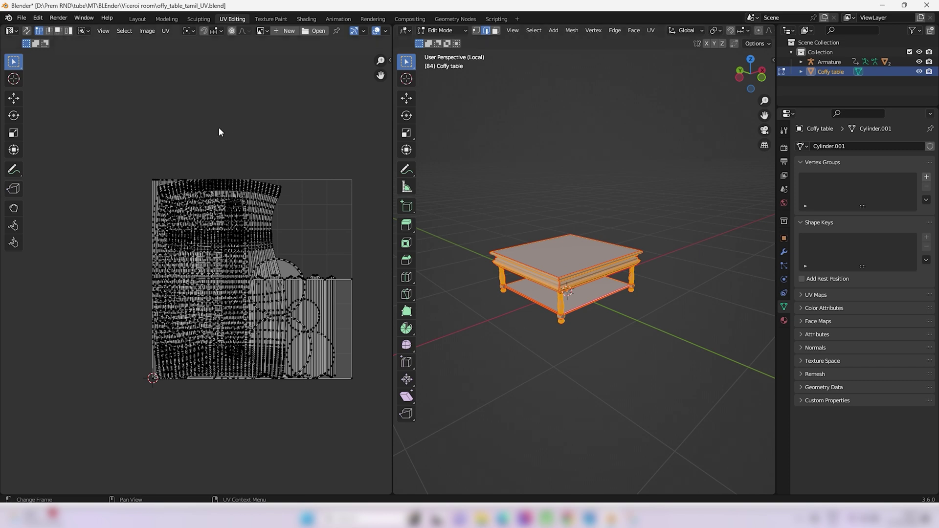
click(166, 31)
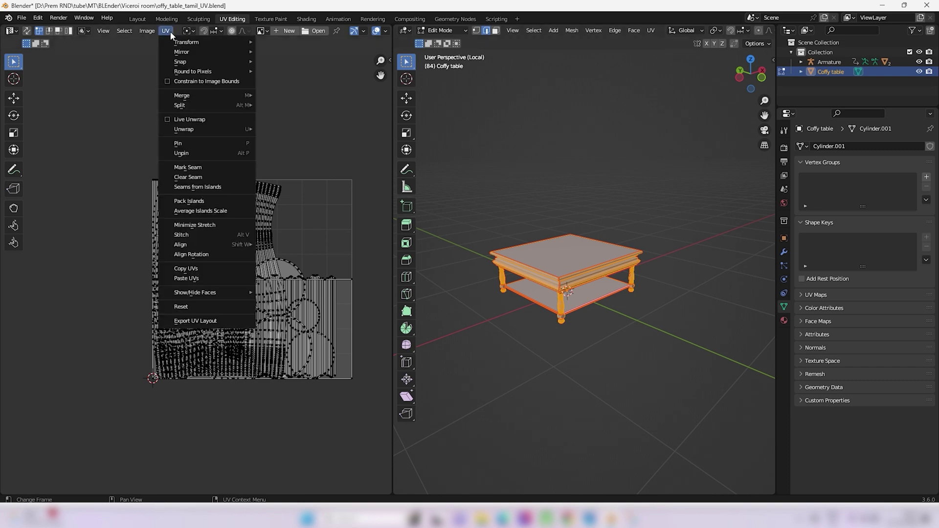
click(214, 211)
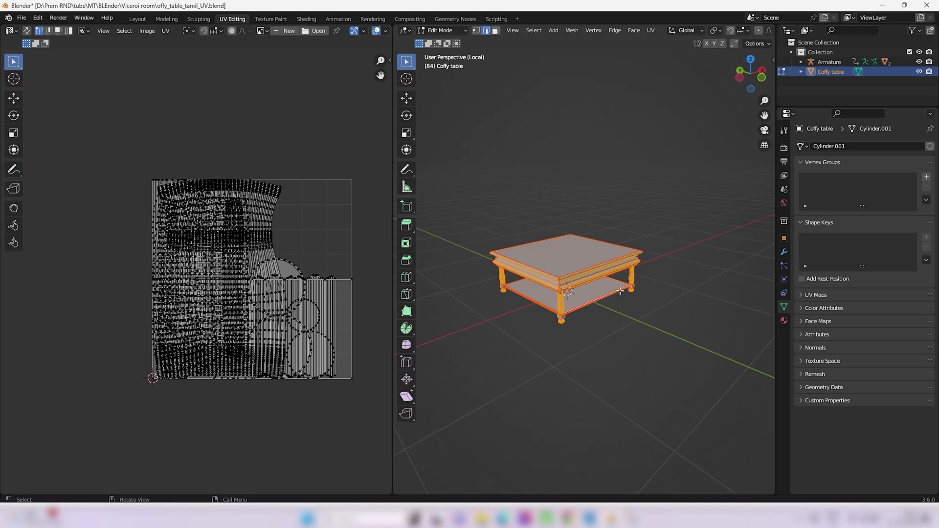
drag(84, 136, 384, 415)
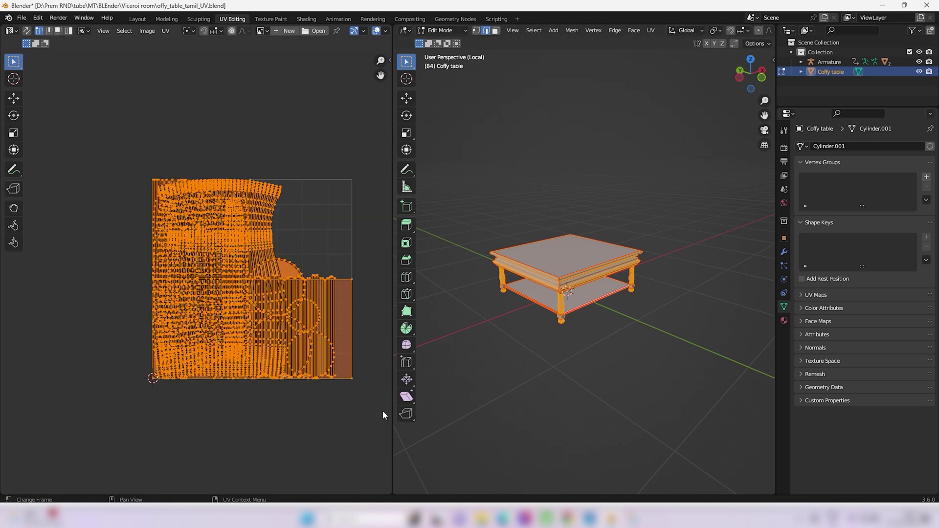
Apply Average Islands Scale to all selected UV islands and zoom in to inspect
click(166, 31)
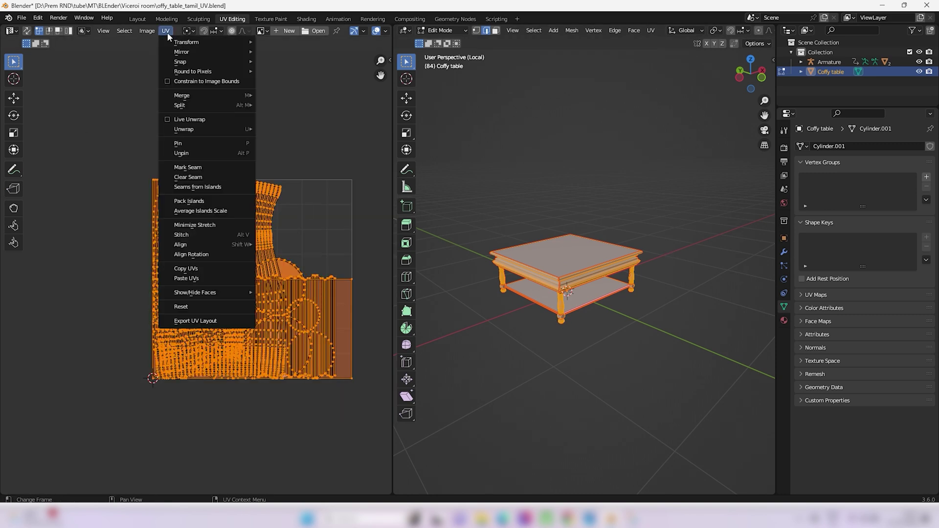
click(208, 210)
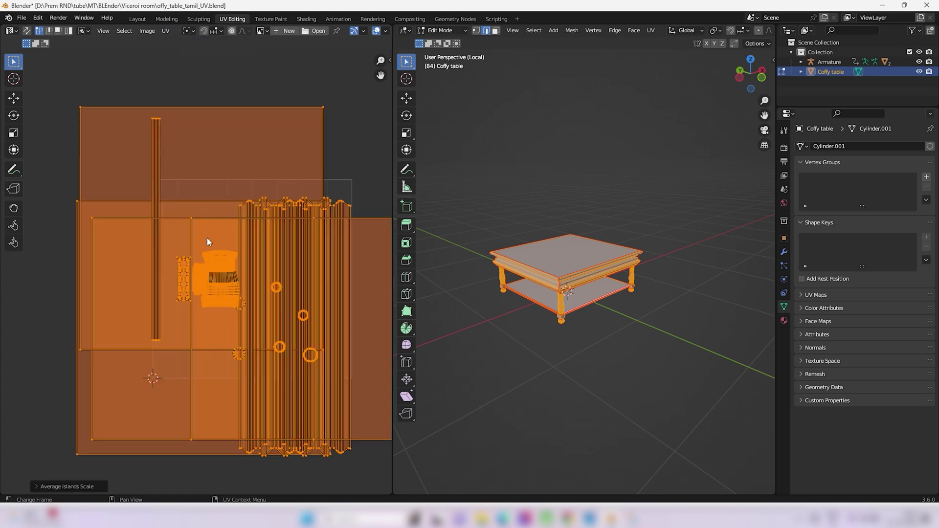
scroll(259, 308, down, 3)
scroll(218, 291, up, 2)
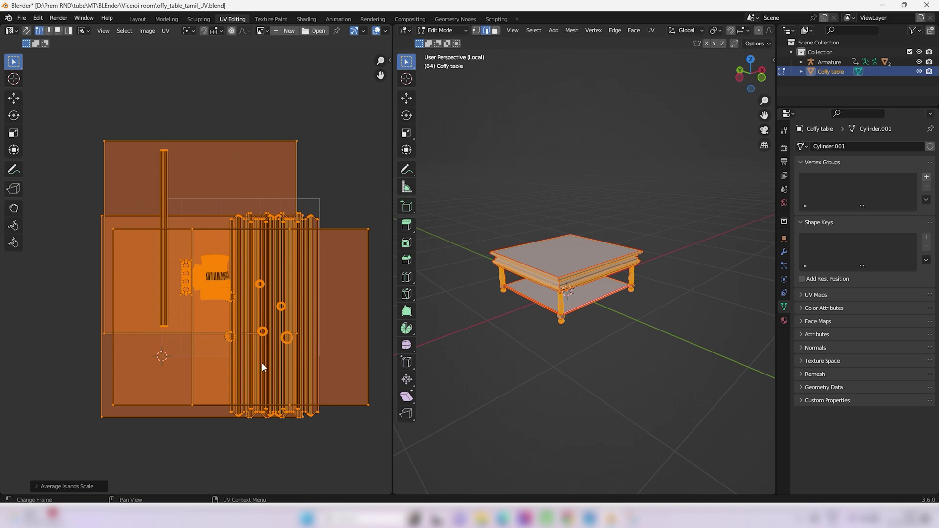
scroll(207, 324, up, 1)
scroll(302, 335, up, 2)
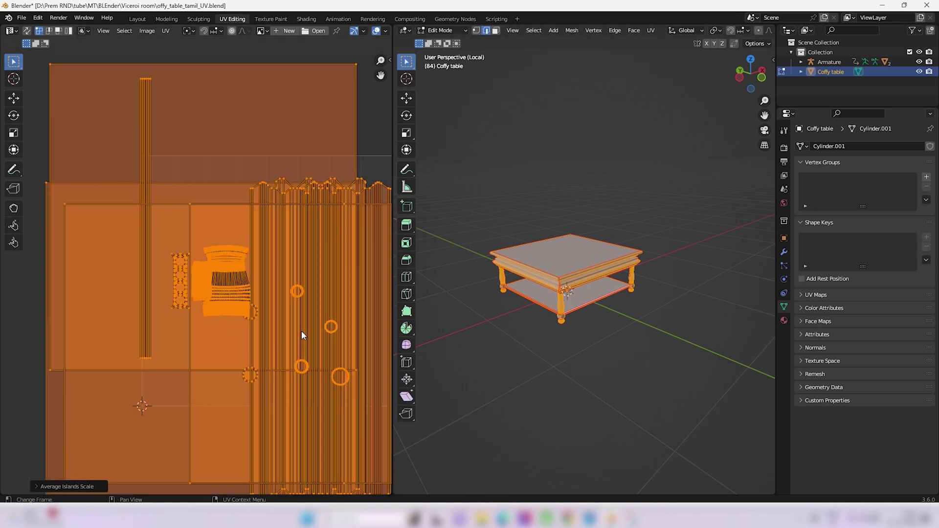
scroll(304, 323, up, 1)
scroll(223, 309, down, 6)
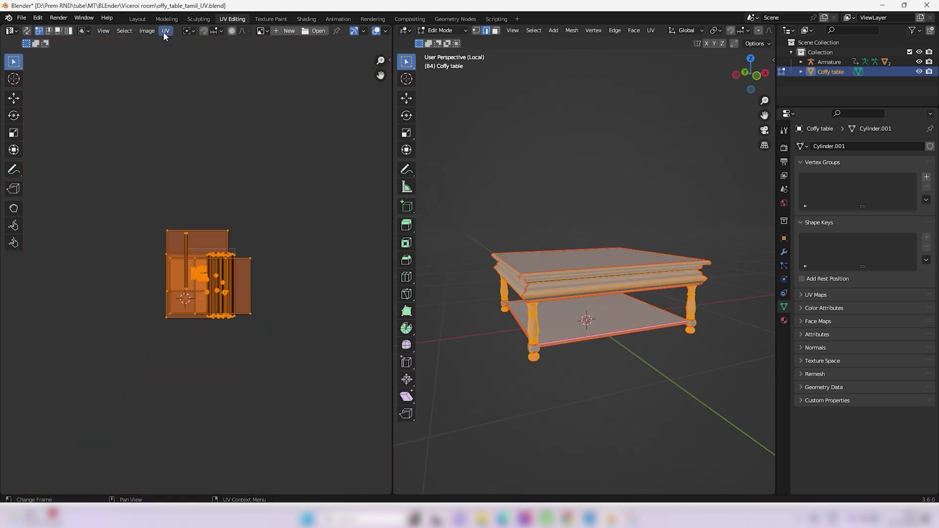
scroll(200, 303, up, 5)
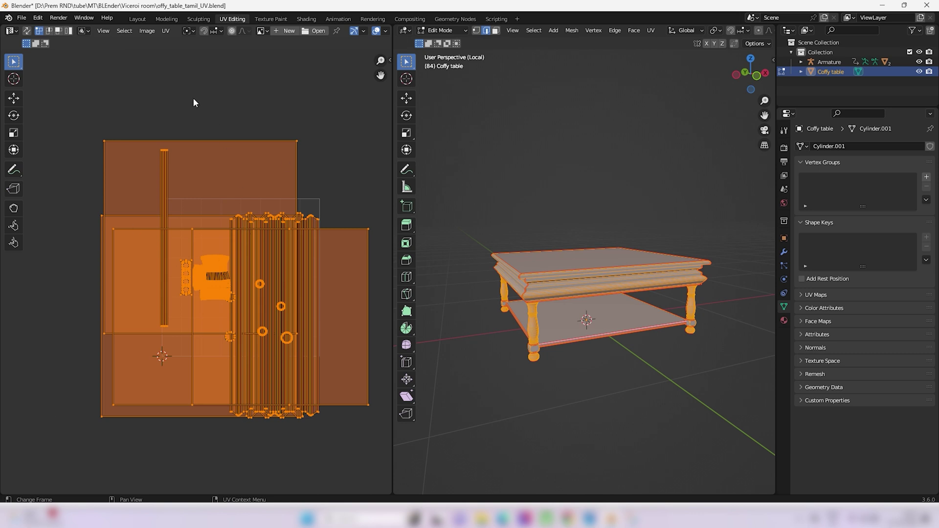
Run Pack Islands with Rotate turned off and confirm
click(166, 30)
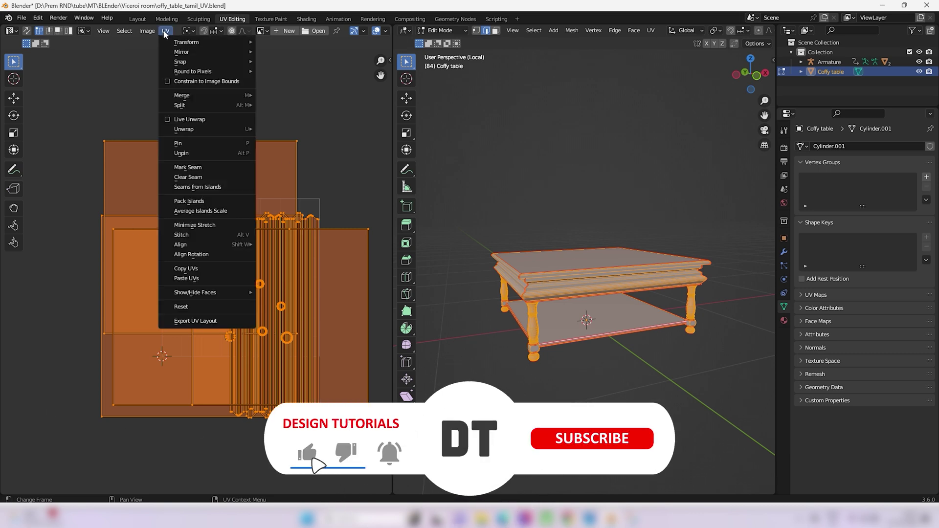
click(200, 201)
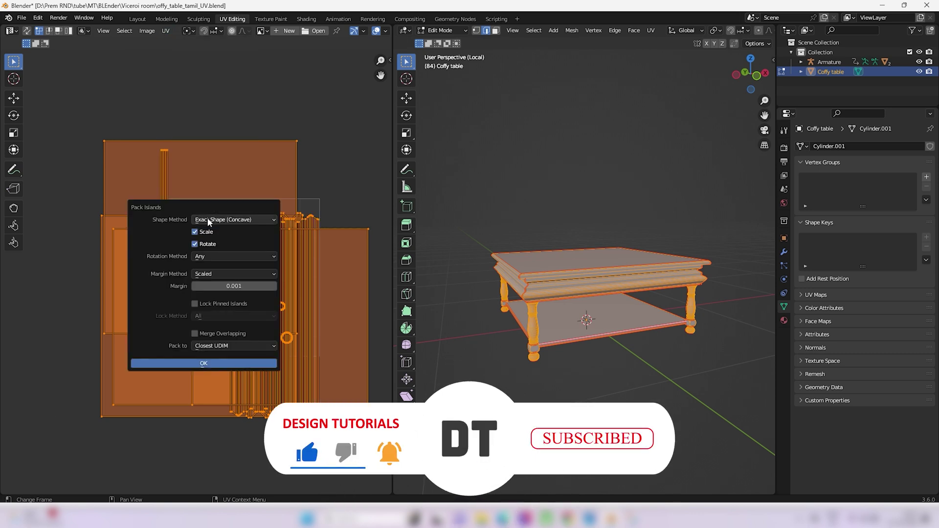
click(194, 244)
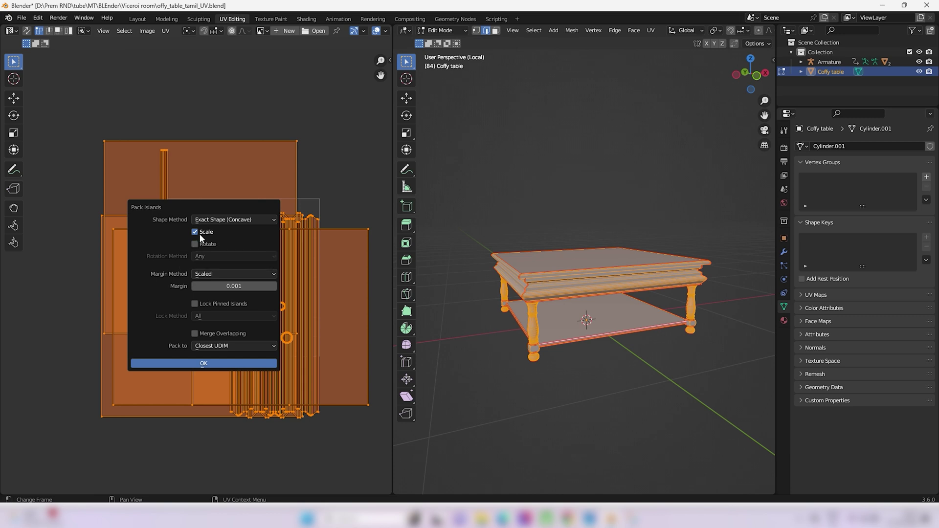
click(202, 364)
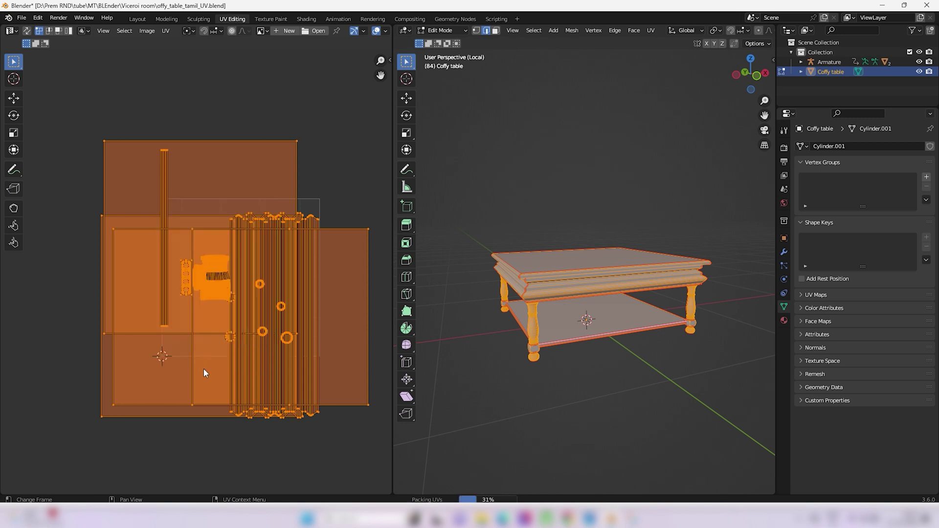
Zoom and pan around the packed UV square, then deselect all islands
scroll(254, 227, up, 3)
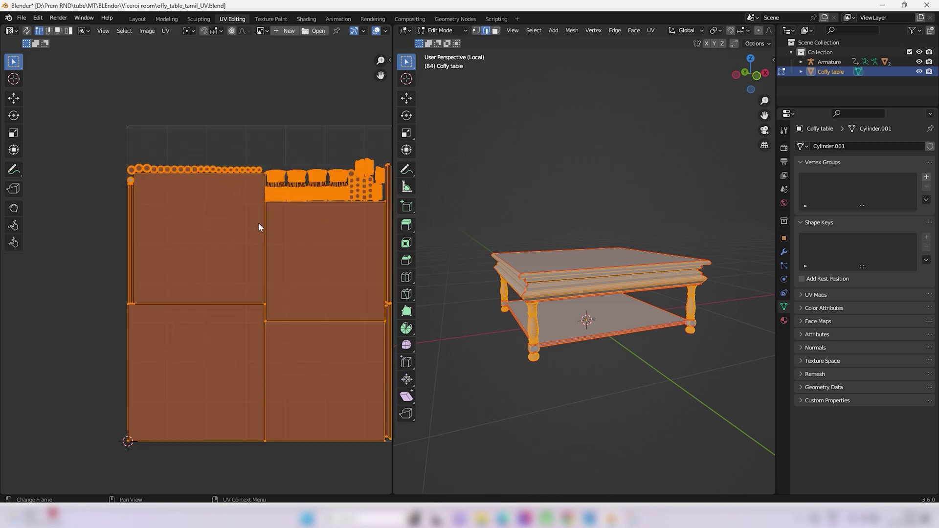
scroll(281, 201, down, 1)
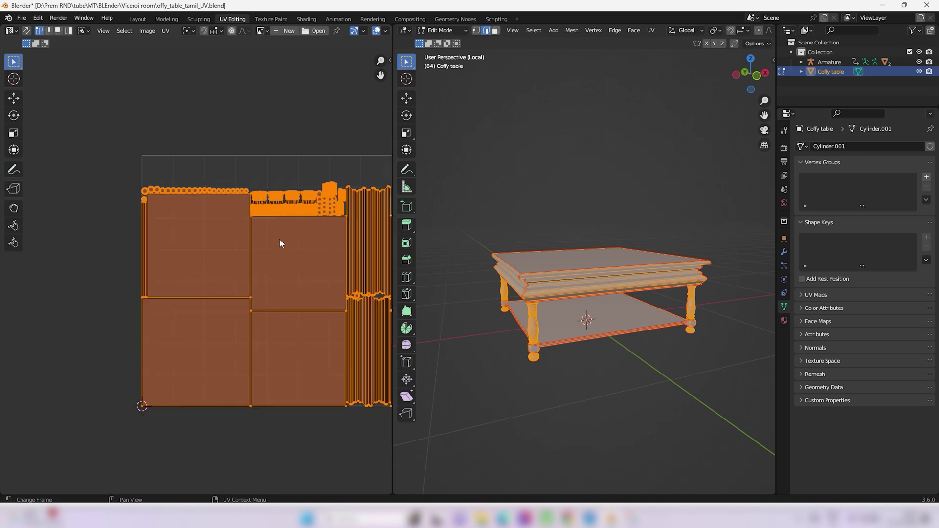
middle_drag(293, 247, 205, 223)
scroll(206, 222, up, 2)
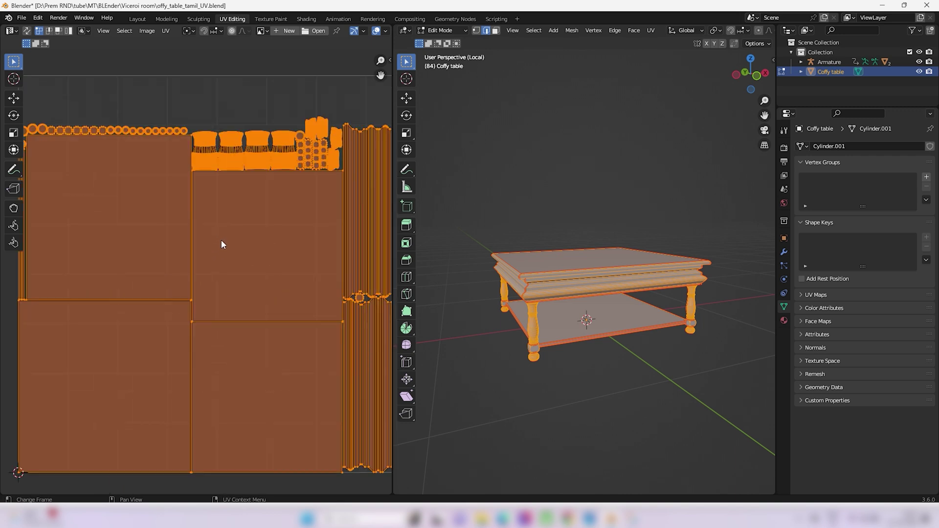
scroll(252, 268, down, 3)
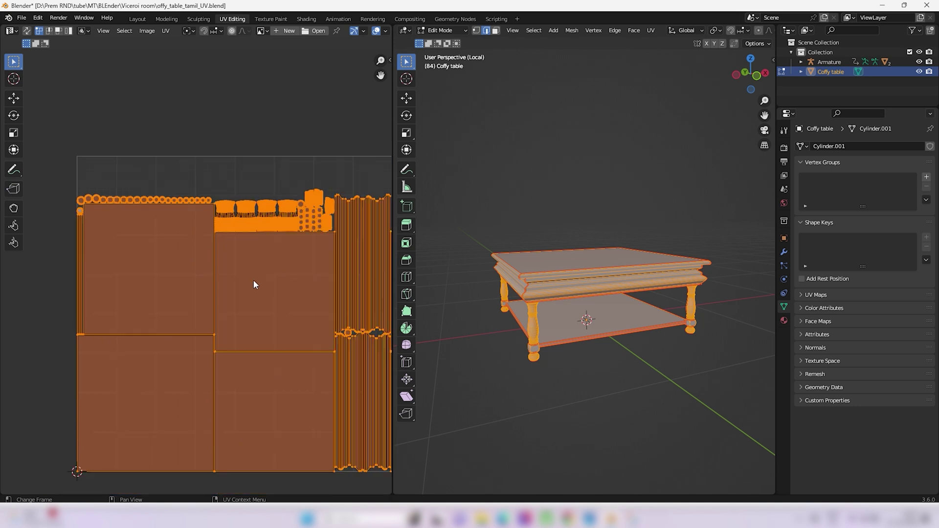
middle_drag(253, 282, 244, 246)
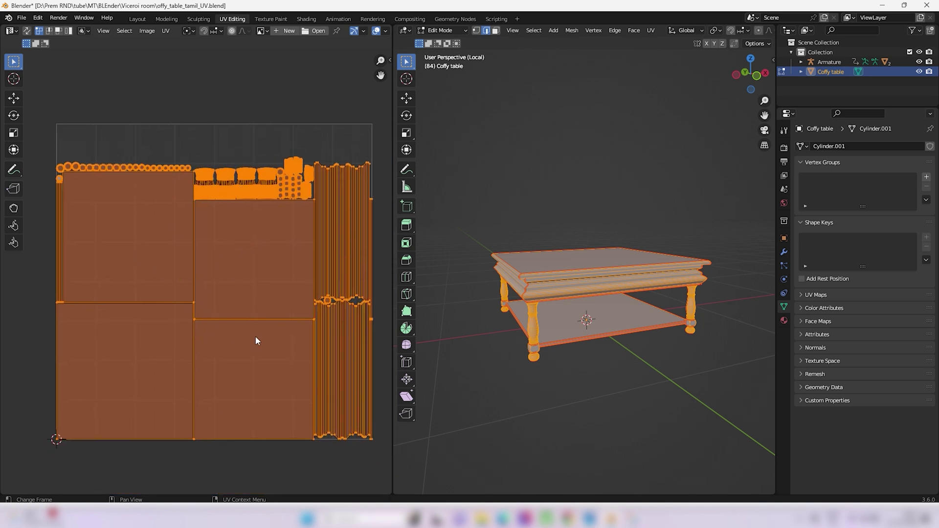
scroll(277, 215, up, 2)
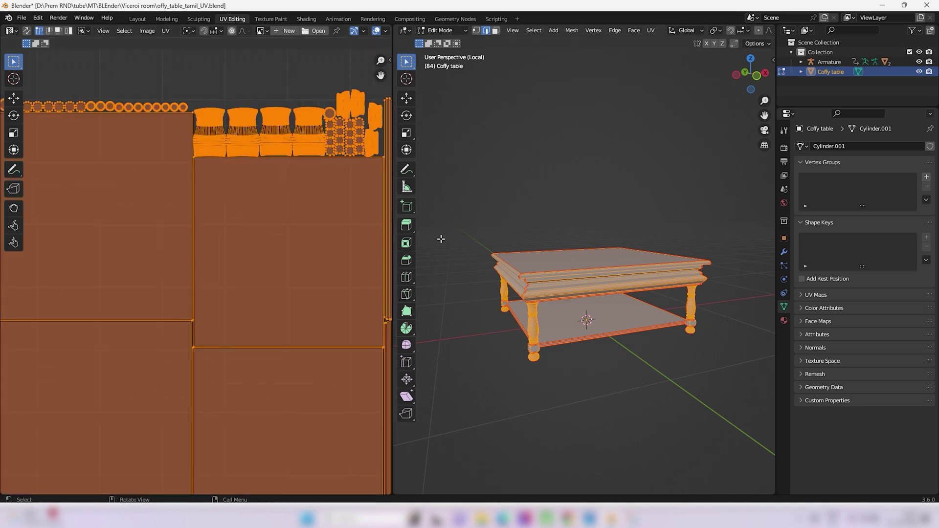
middle_drag(310, 181, 298, 247)
scroll(298, 242, down, 3)
click(301, 157)
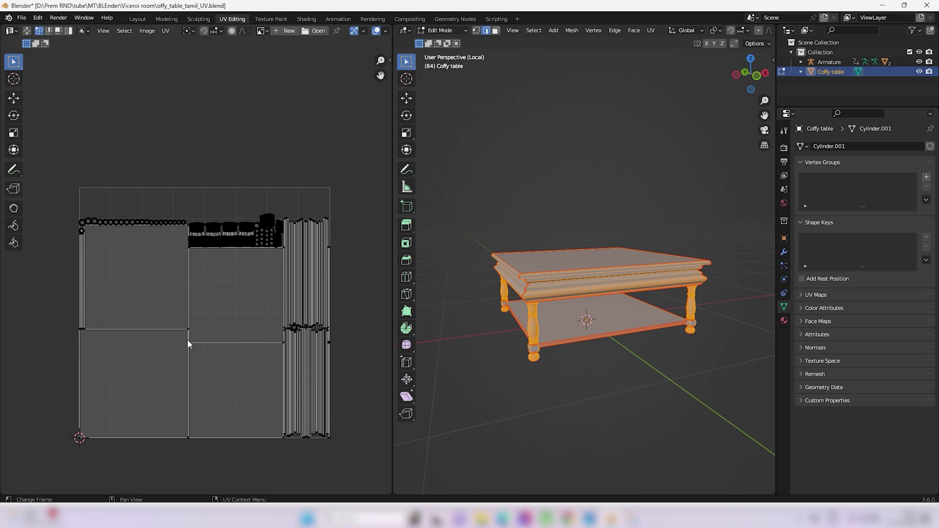
scroll(482, 379, up, 3)
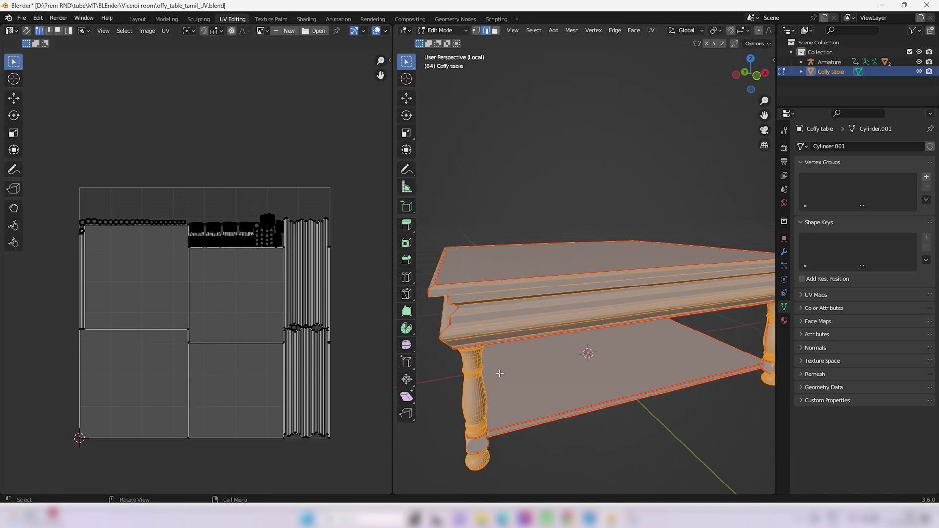
middle_drag(482, 380, 474, 243)
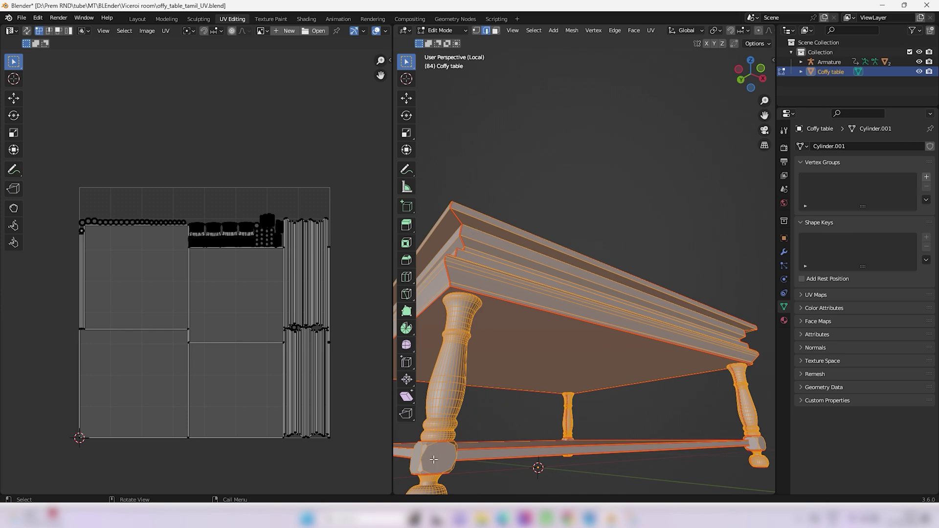
middle_drag(252, 257, 239, 270)
scroll(239, 270, up, 5)
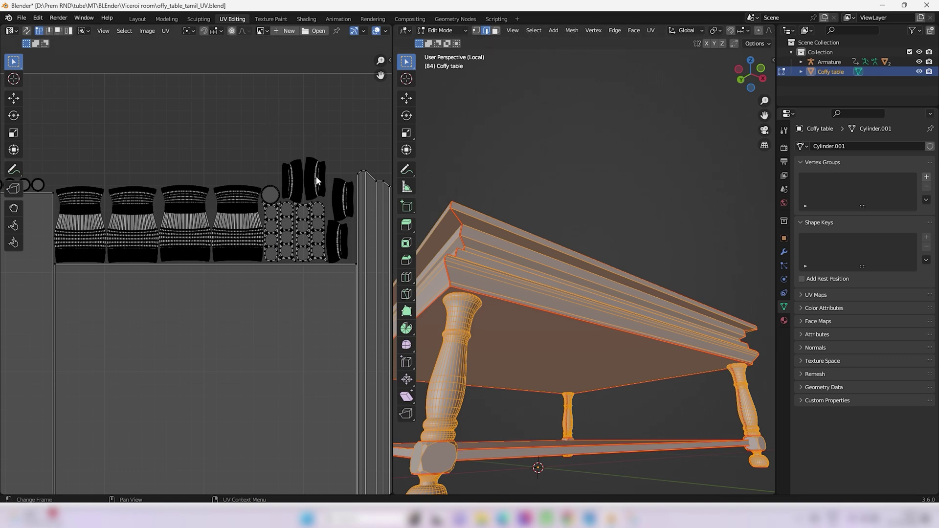
middle_drag(489, 466, 463, 402)
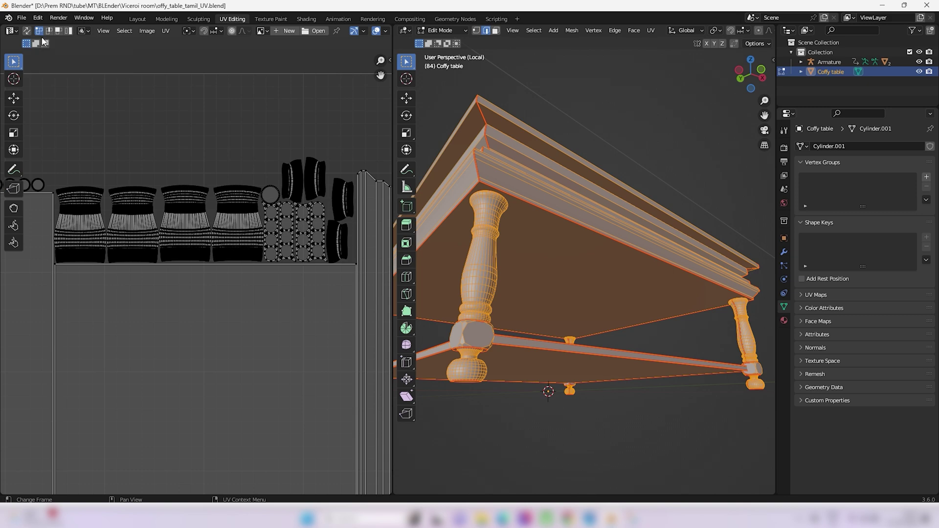
In island select mode, rotate one upright leg UV island 90° and place it above the island row
click(69, 32)
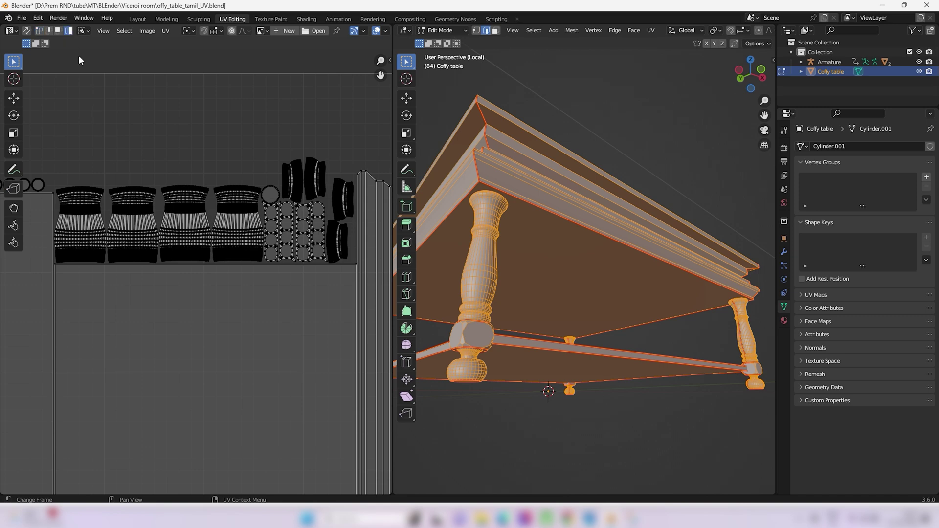
click(291, 180)
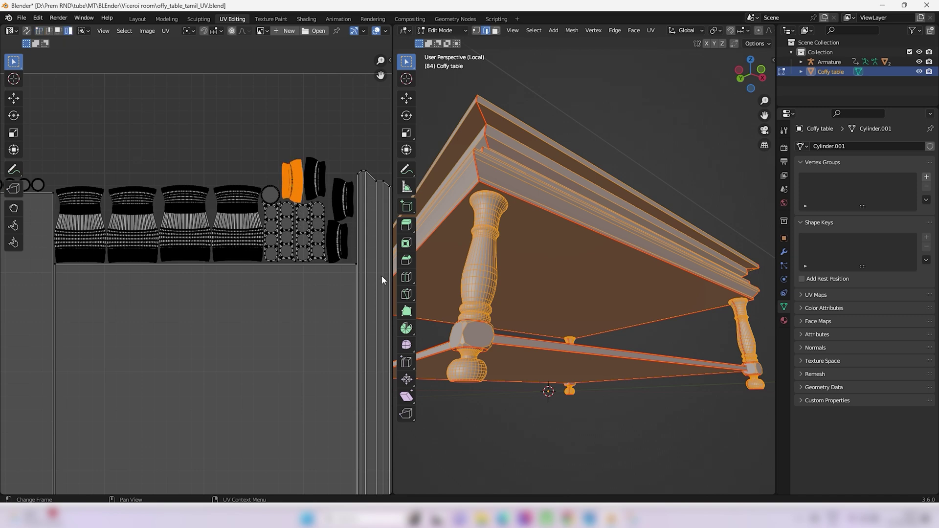
key(r)
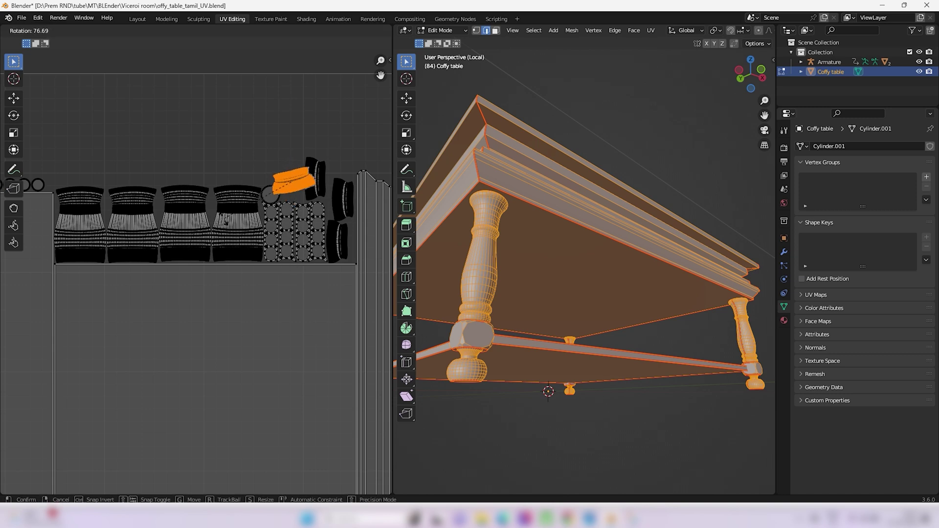
text(90)
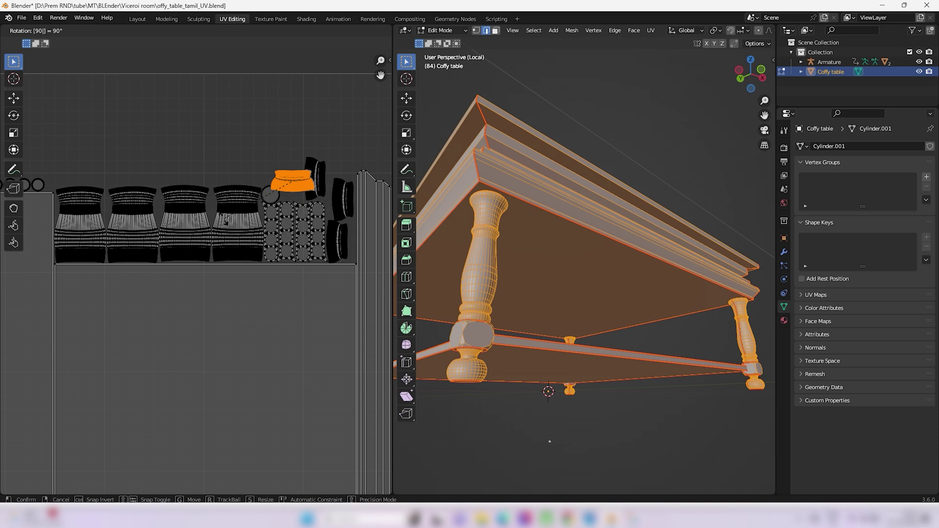
key(Return)
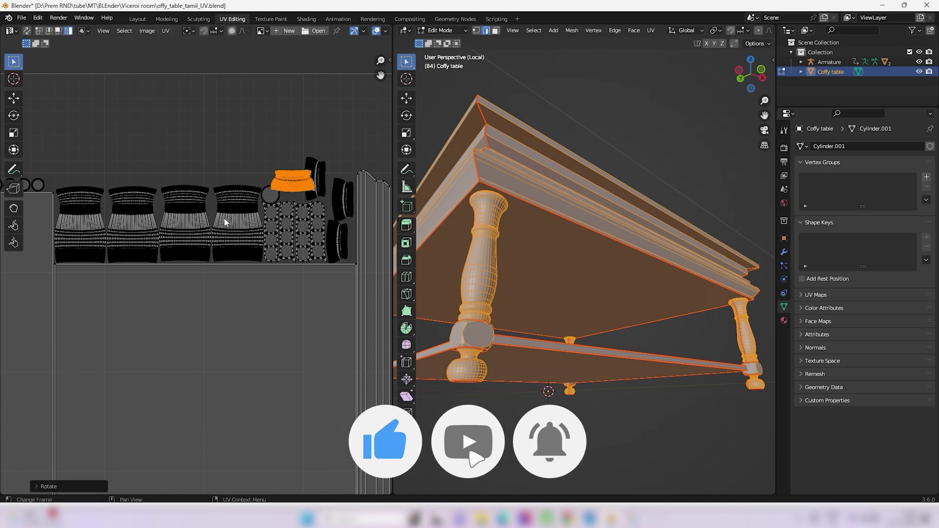
key(g)
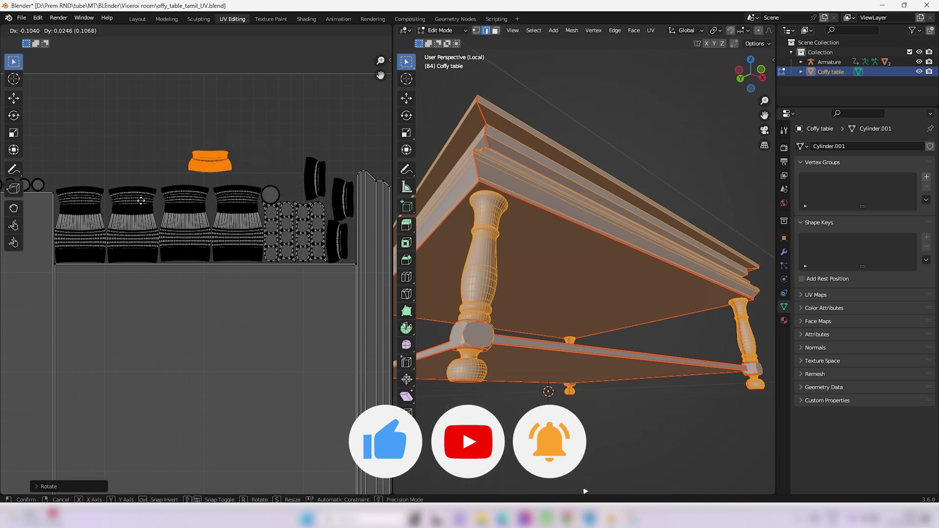
click(140, 208)
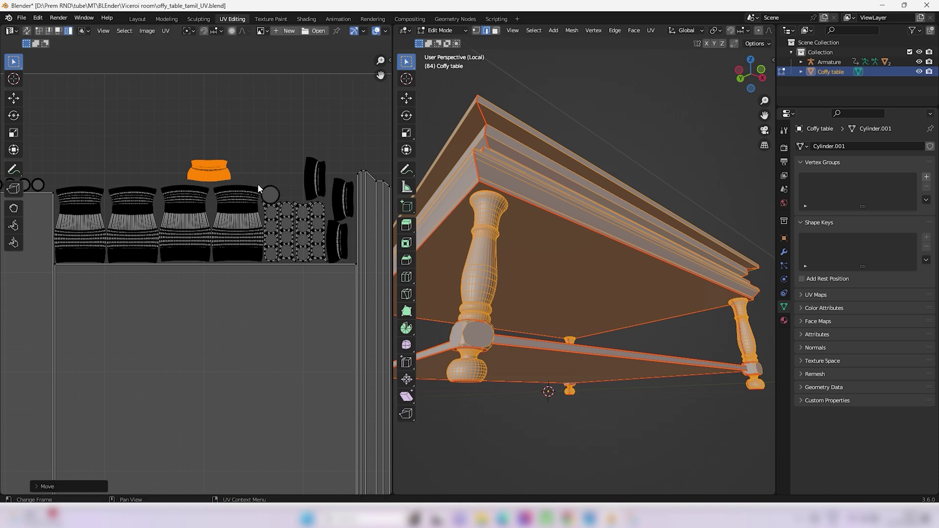
Rotate the three upright leg islands -90° and move them up-left above the layout
click(310, 179)
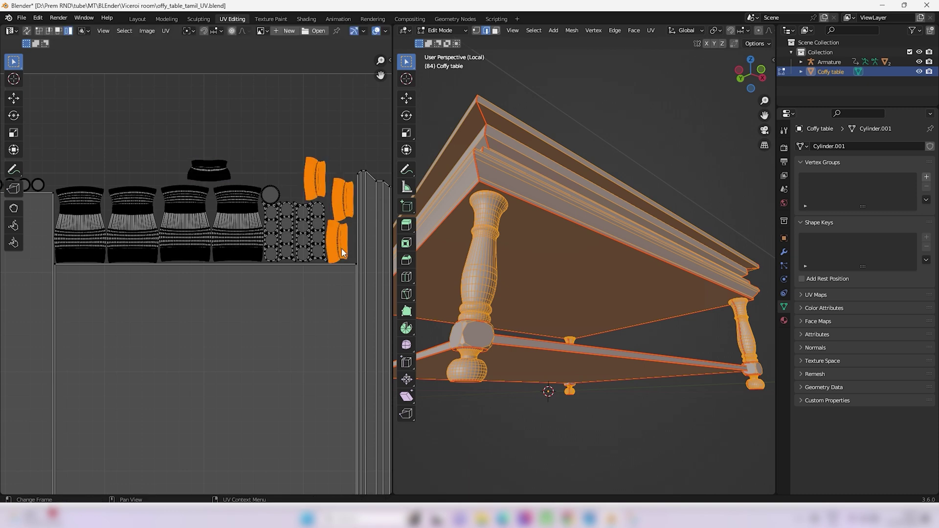
key(r)
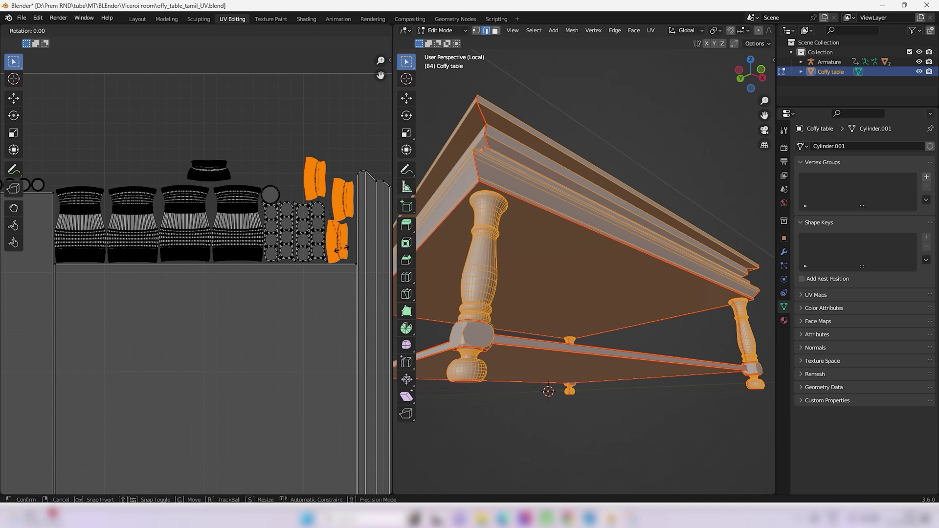
text(90)
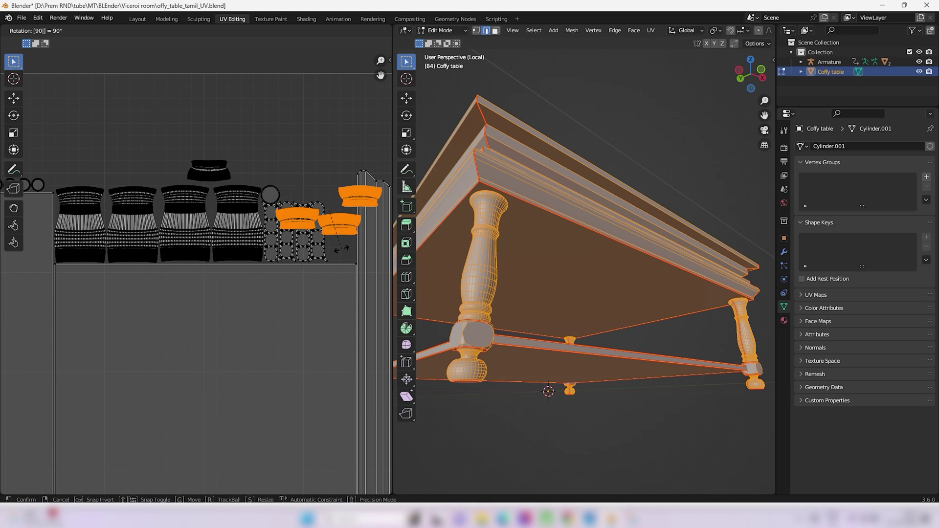
right_click(340, 250)
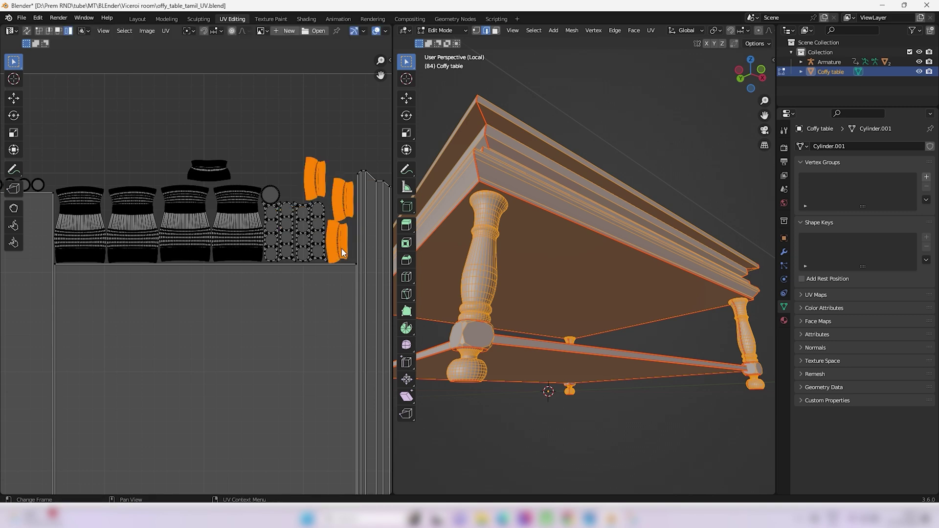
key(r)
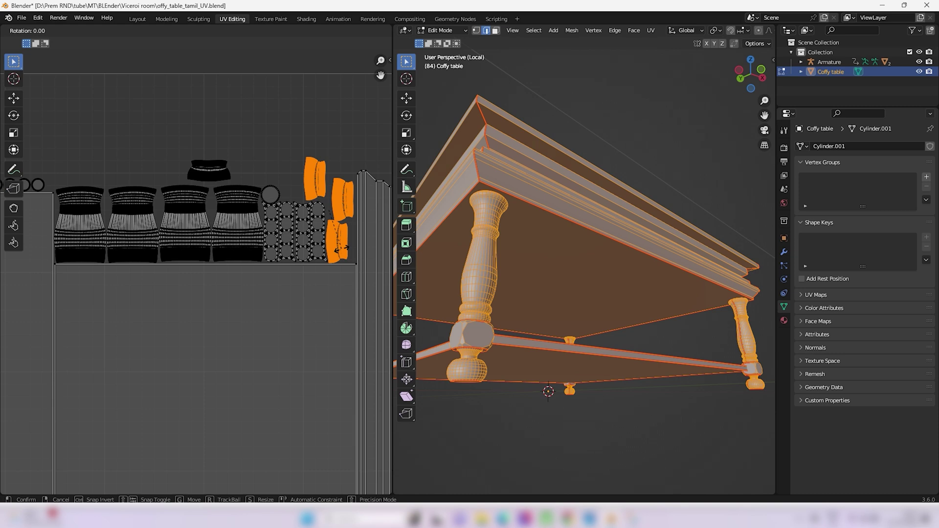
text(-90)
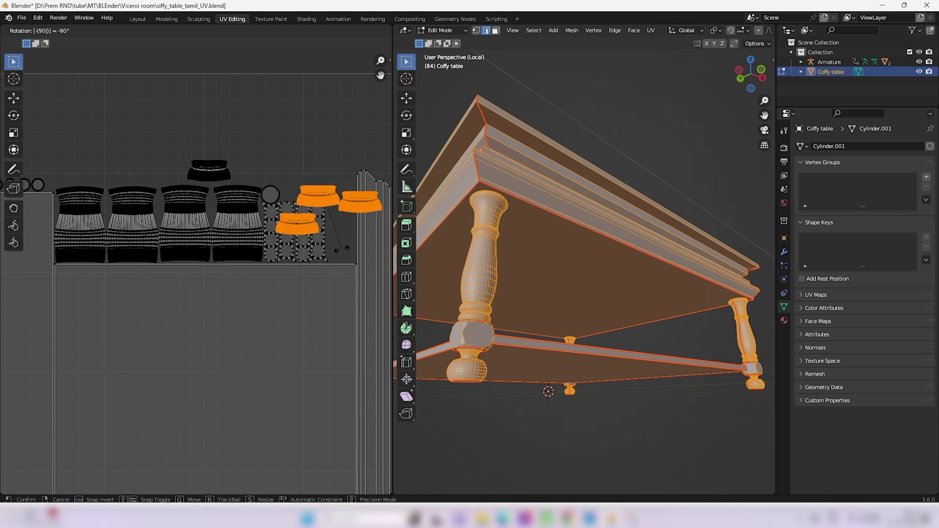
key(Return)
key(g)
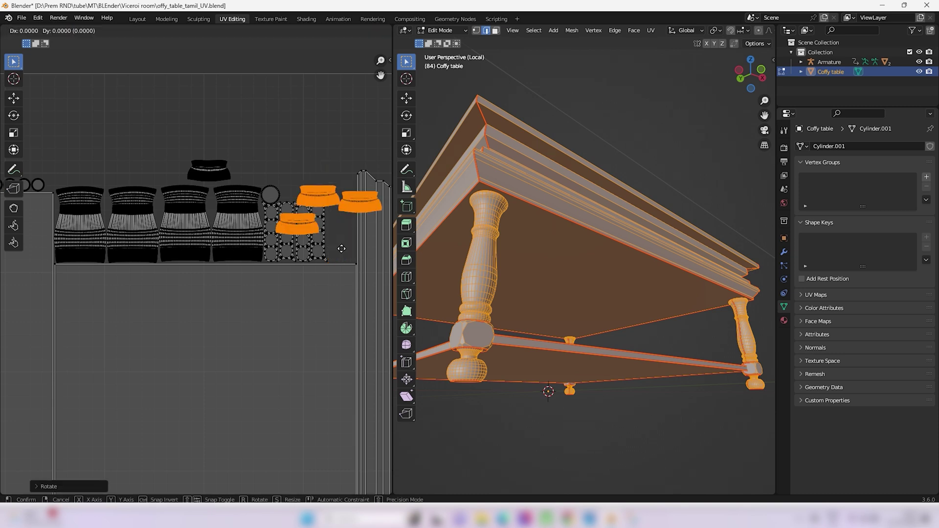
click(306, 187)
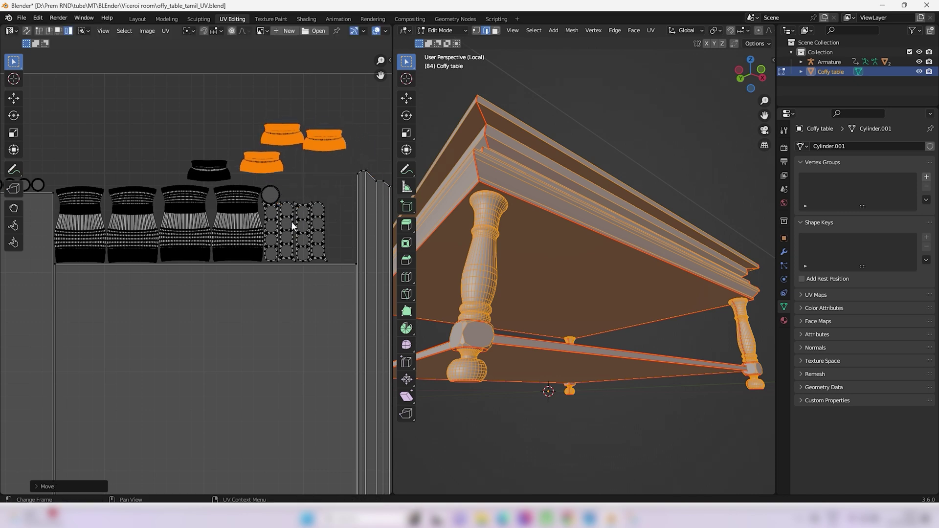
scroll(292, 249, up, 3)
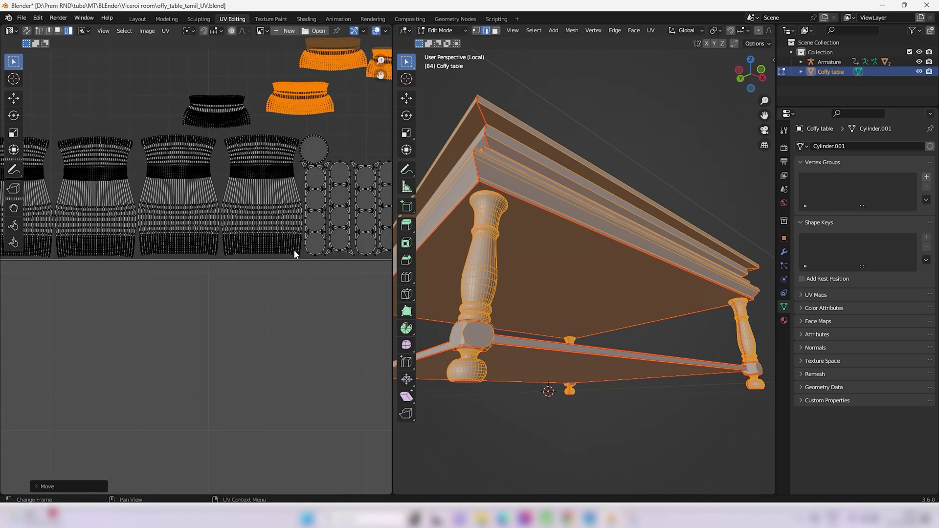
Select the four column UV islands and rotate them 90°
click(352, 239)
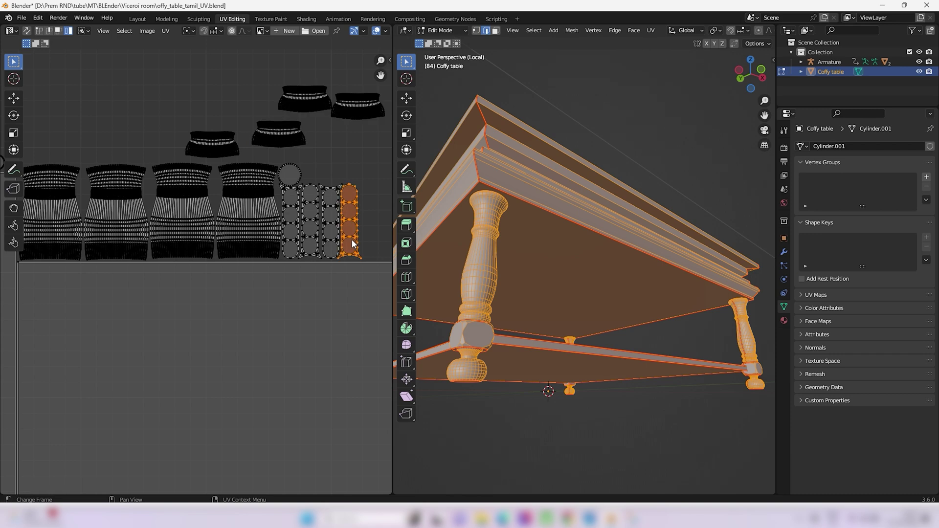
shift+click(335, 243)
shift+click(304, 238)
shift+click(289, 237)
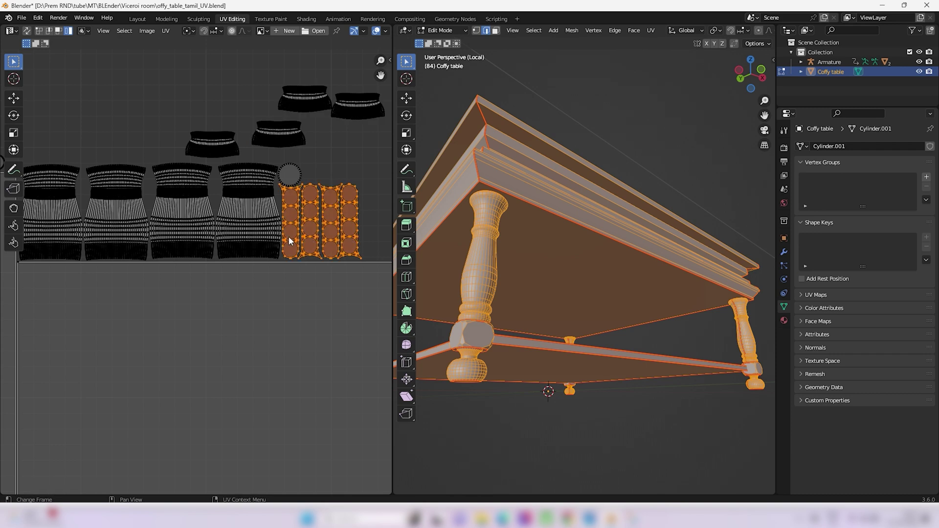
key(r)
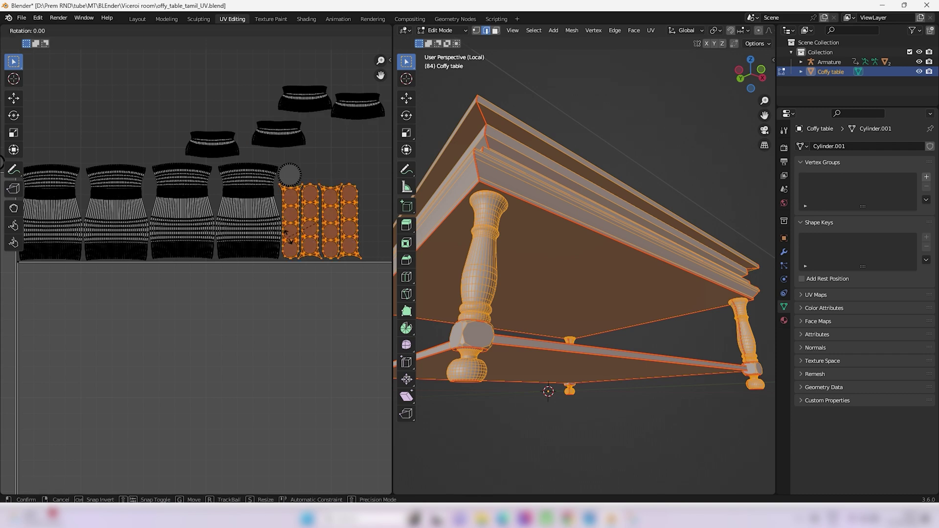
text(90)
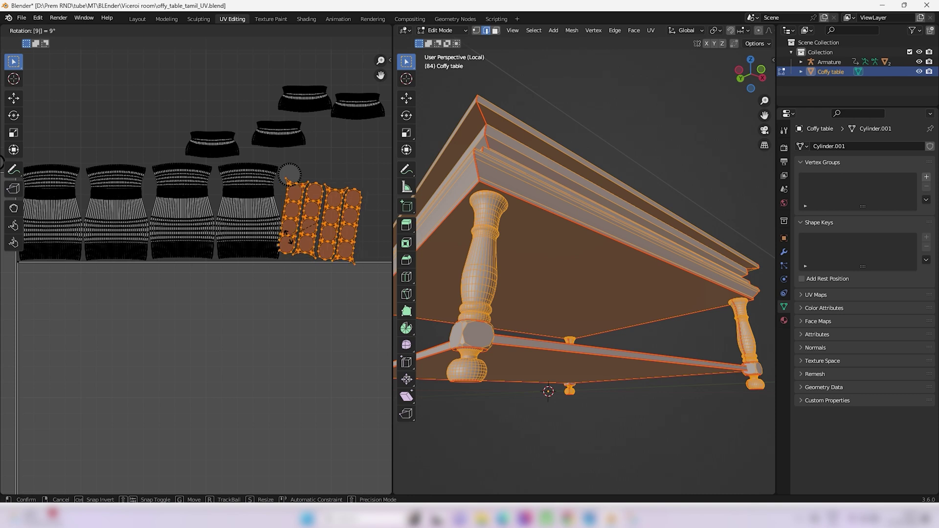
key(Return)
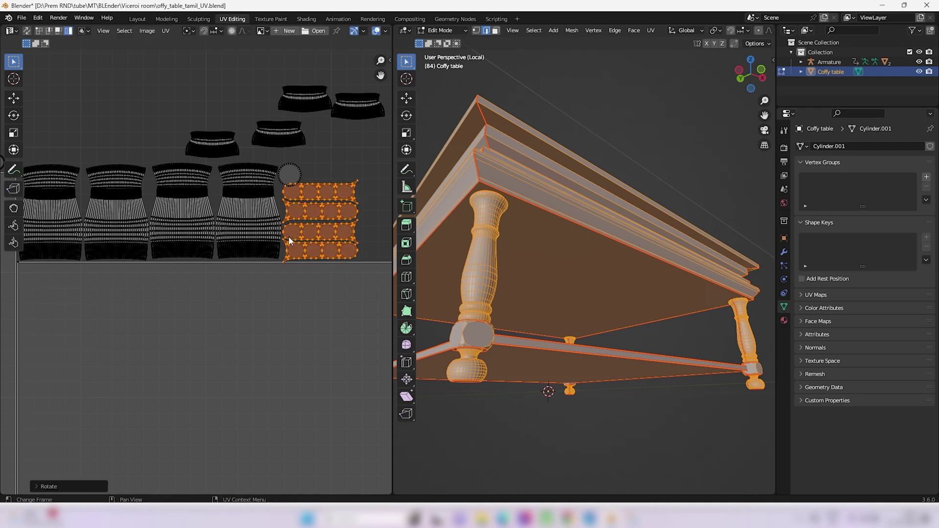
Move the rotated column islands into their new position
scroll(289, 236, down, 3)
scroll(264, 227, up, 3)
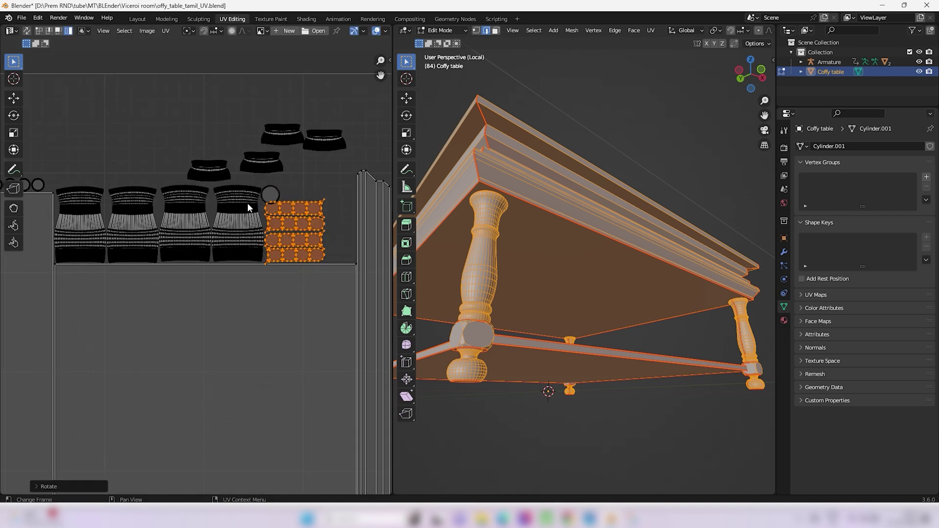
scroll(247, 203, up, 1)
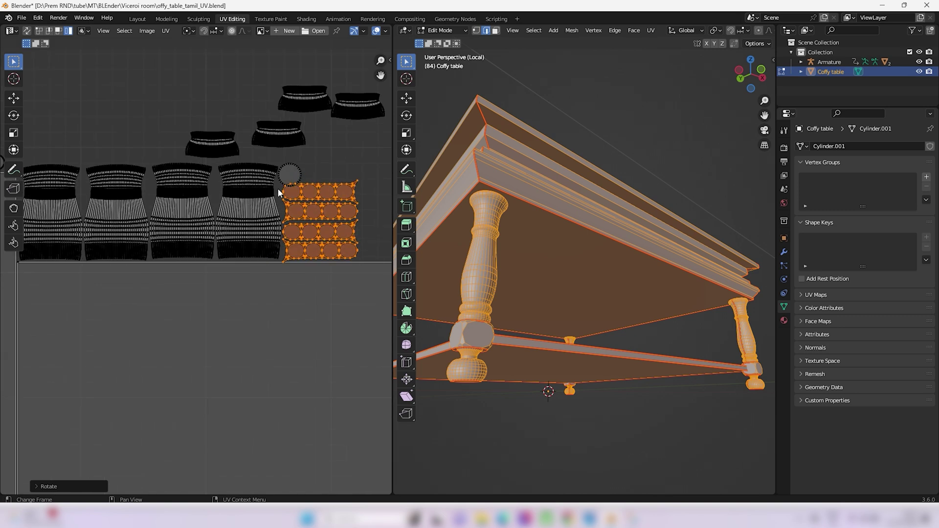
key(g)
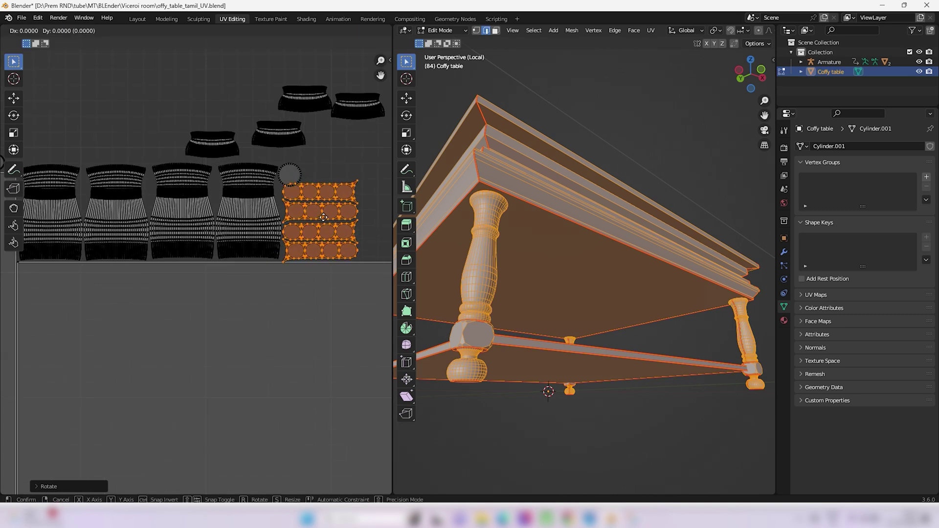
click(345, 216)
Pan and zoom the UV layout to frame all islands, and orbit the 3D view to look from above
scroll(274, 274, down, 5)
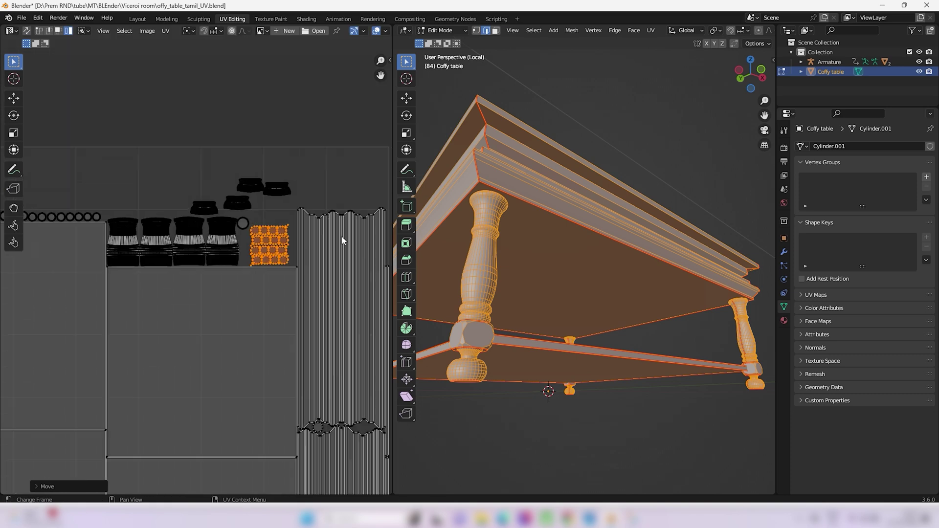
scroll(177, 268, up, 2)
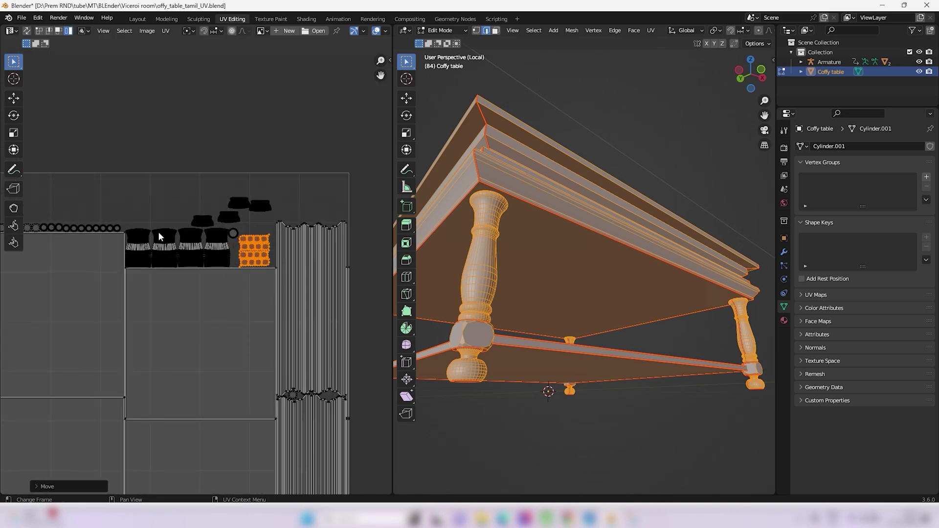
scroll(37, 195, up, 2)
scroll(37, 196, up, 1)
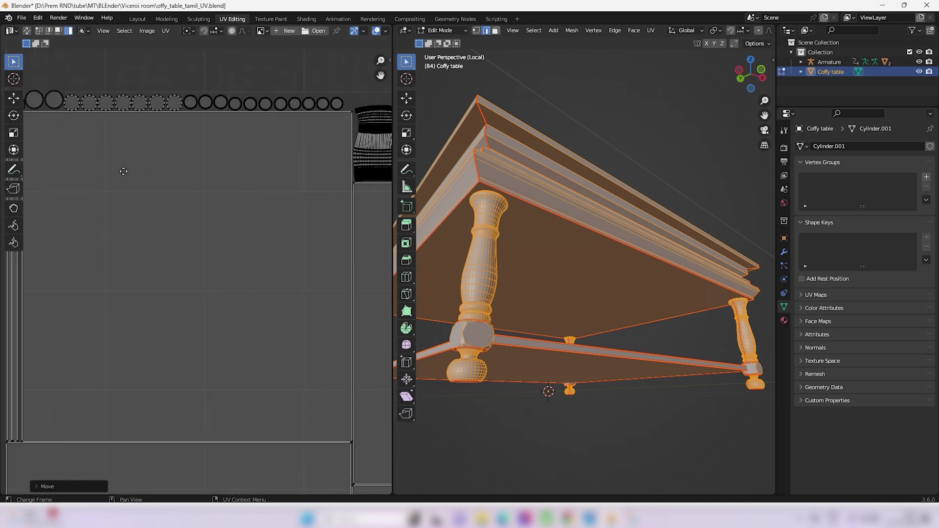
scroll(175, 206, down, 4)
middle_drag(203, 206, 166, 207)
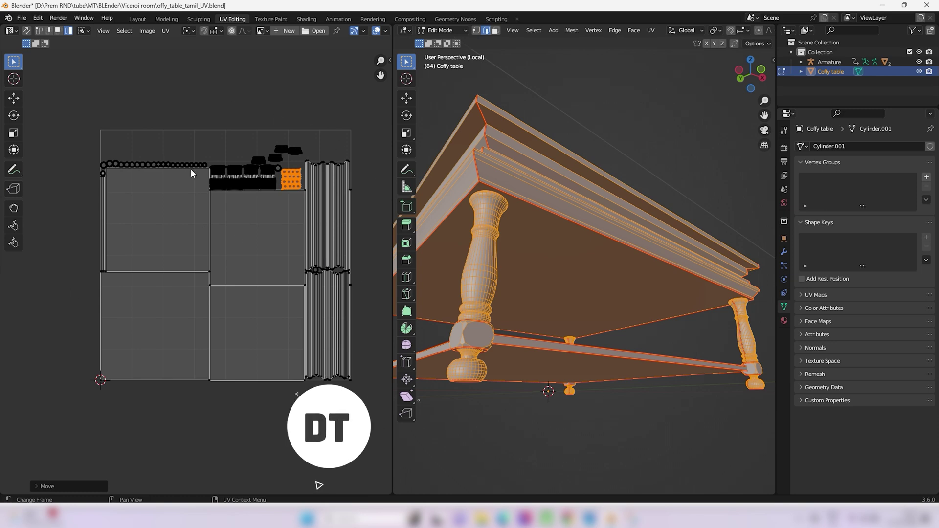
middle_drag(527, 132, 627, 141)
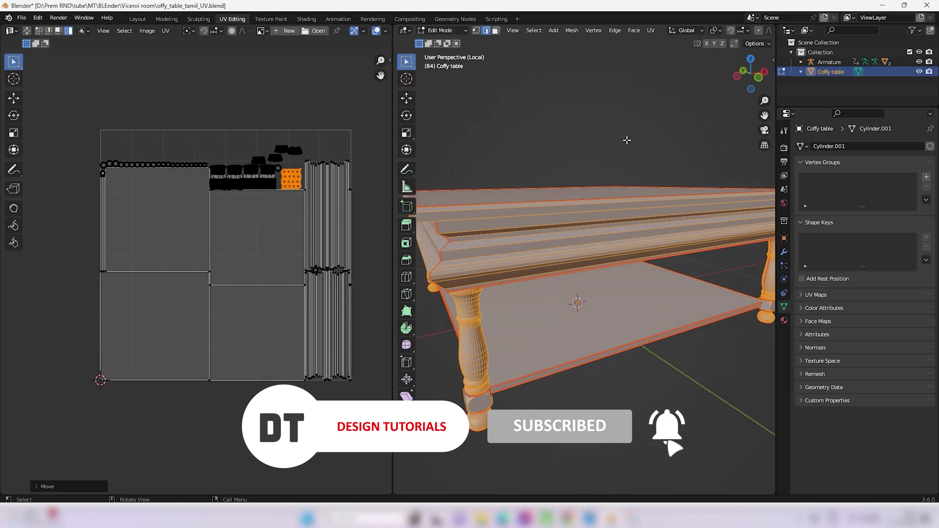
Create a new material for the table named 'Coffy table'
click(783, 321)
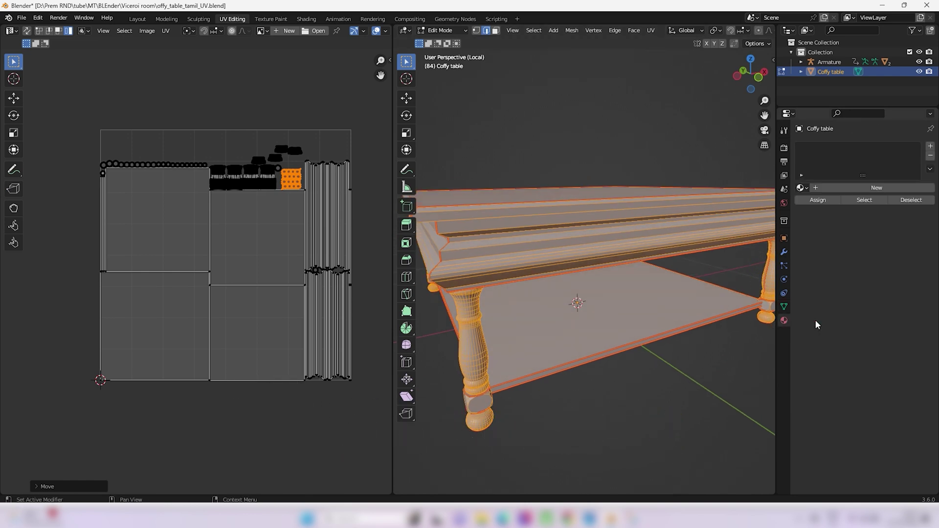
click(875, 188)
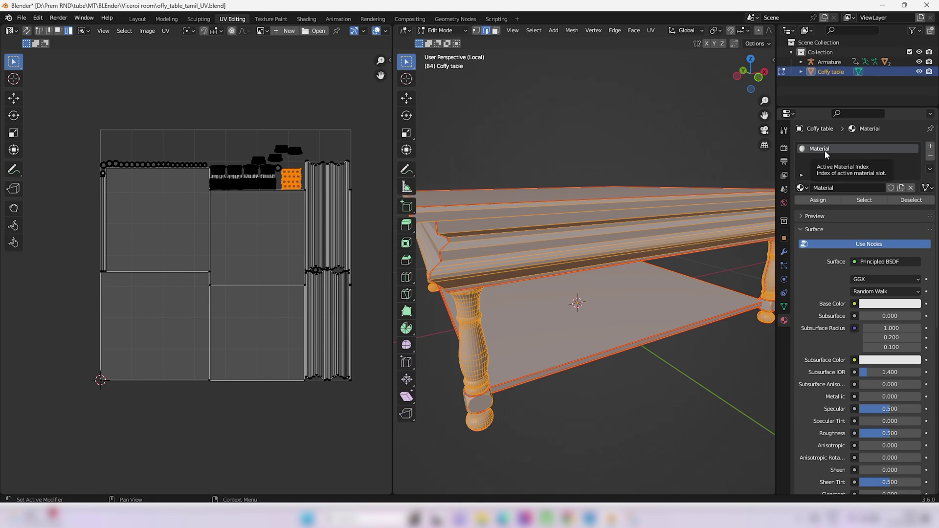
click(841, 189)
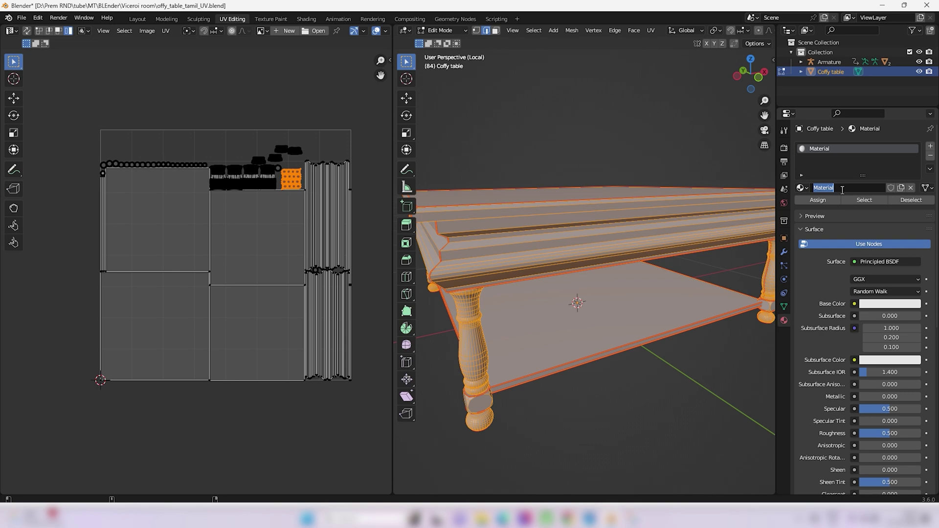
text(Coffy t)
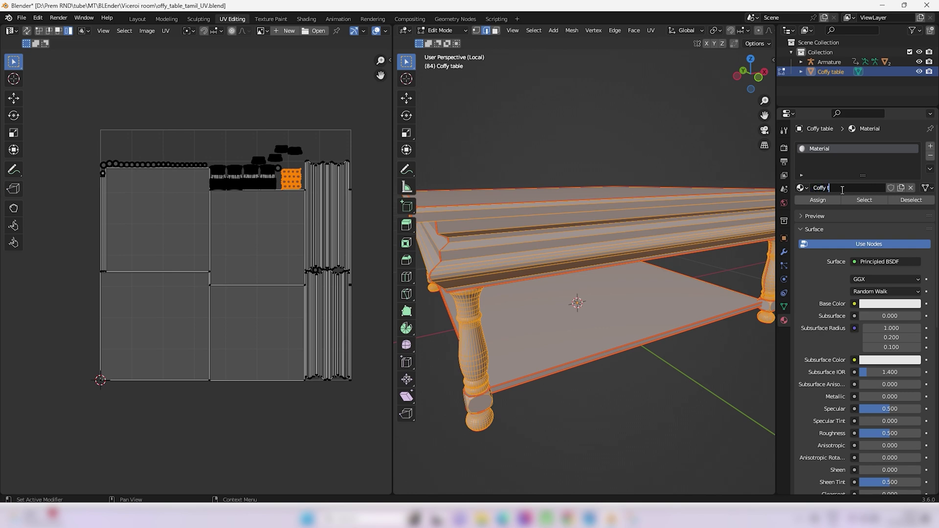
text(able)
key(Return)
Set the material's Base Color to red, then reselect the whole table mesh
click(875, 306)
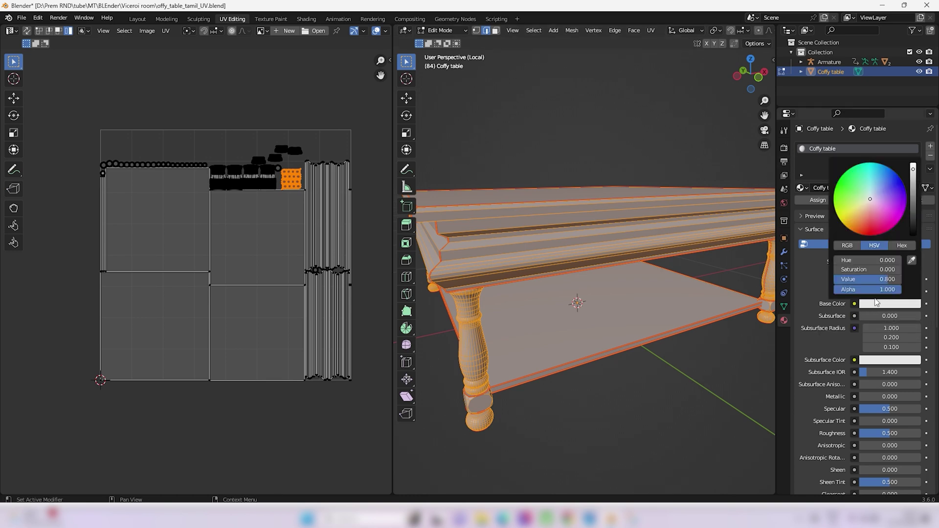
click(875, 230)
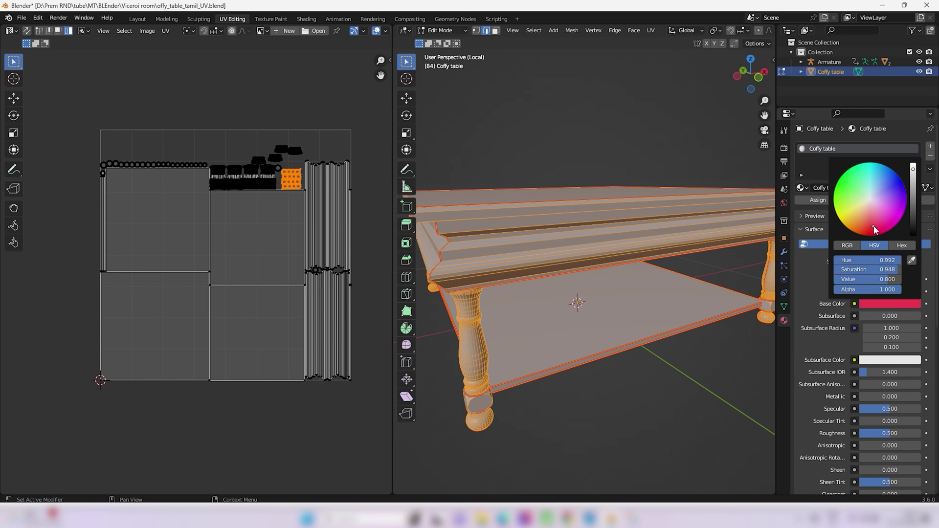
click(705, 145)
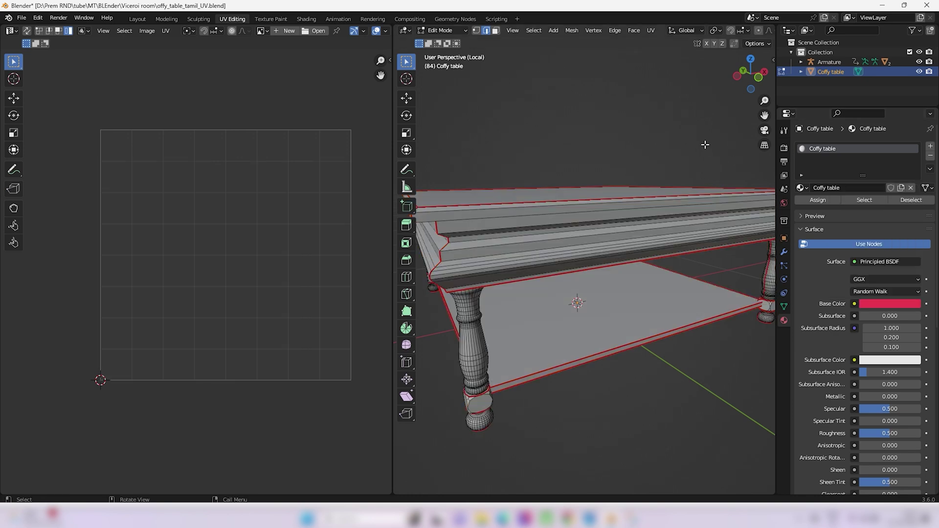
click(656, 224)
key(a)
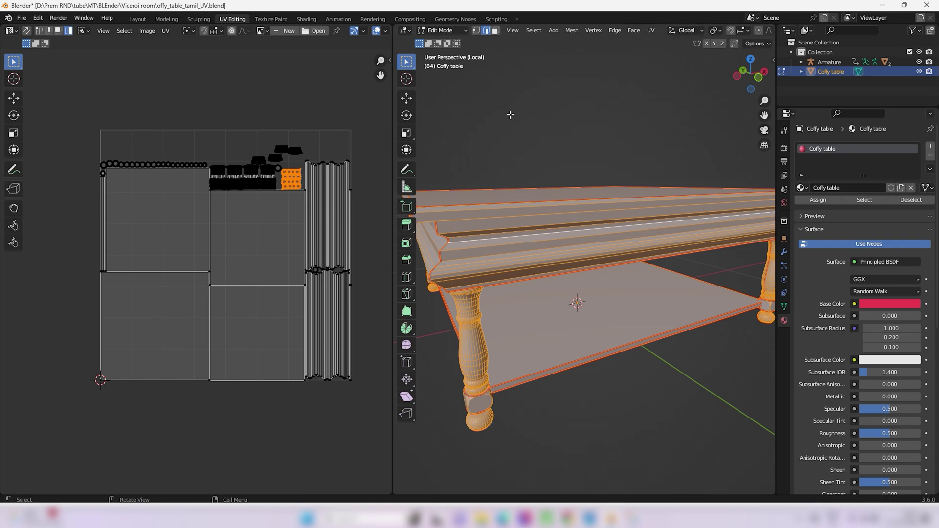
Switch to Object Mode and Material Preview shading to view the table in its red material
key(Tab)
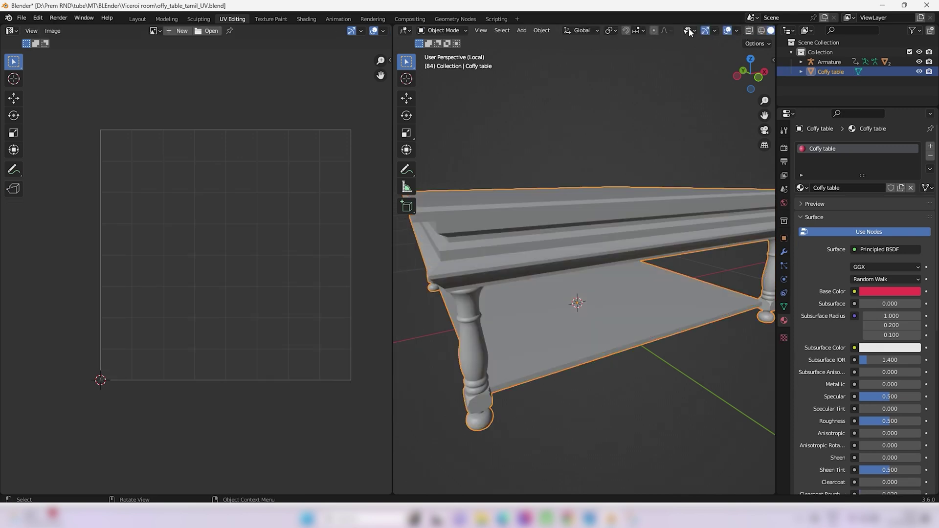
scroll(676, 27, down, 1)
scroll(676, 27, down, 3)
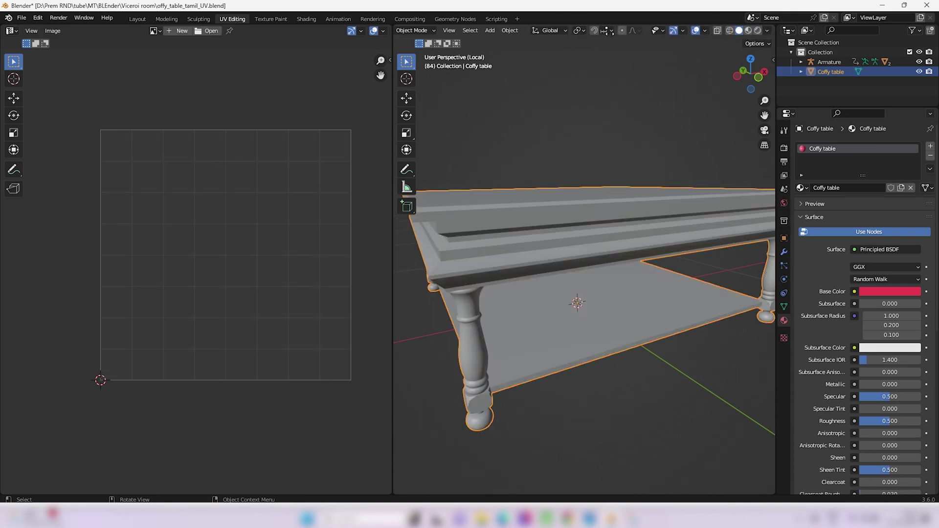
click(748, 31)
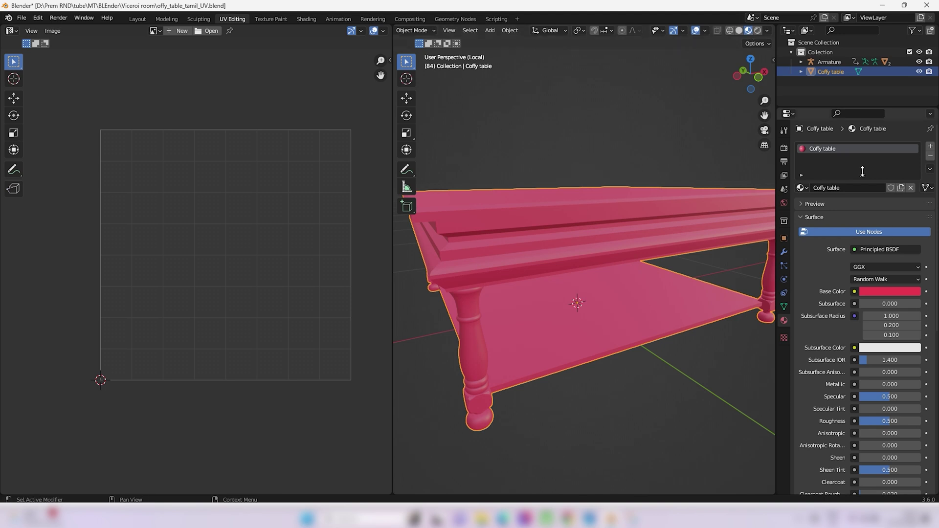
scroll(634, 212, down, 6)
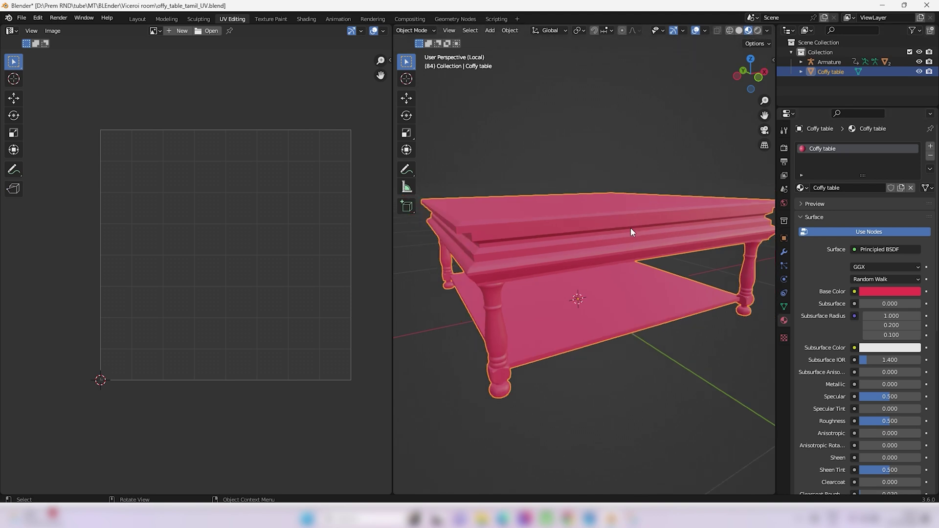
scroll(580, 290, up, 3)
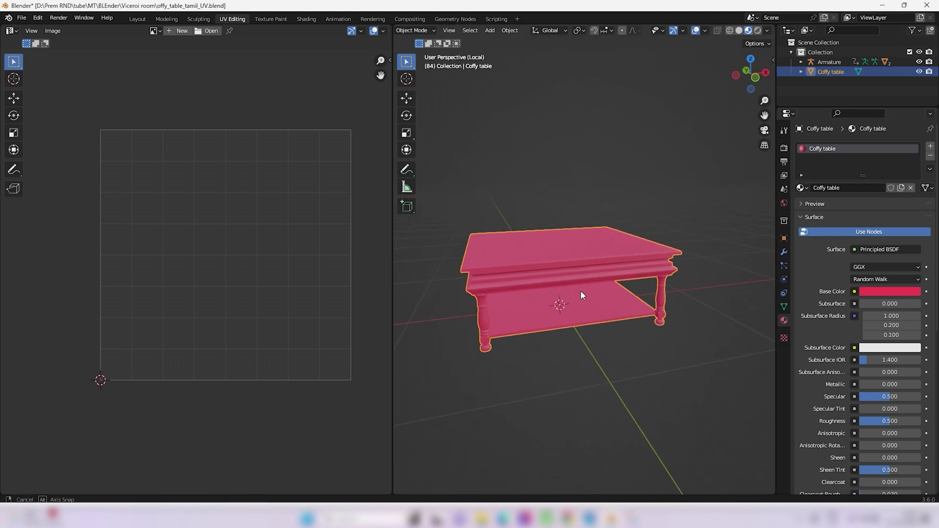
middle_drag(591, 307, 533, 297)
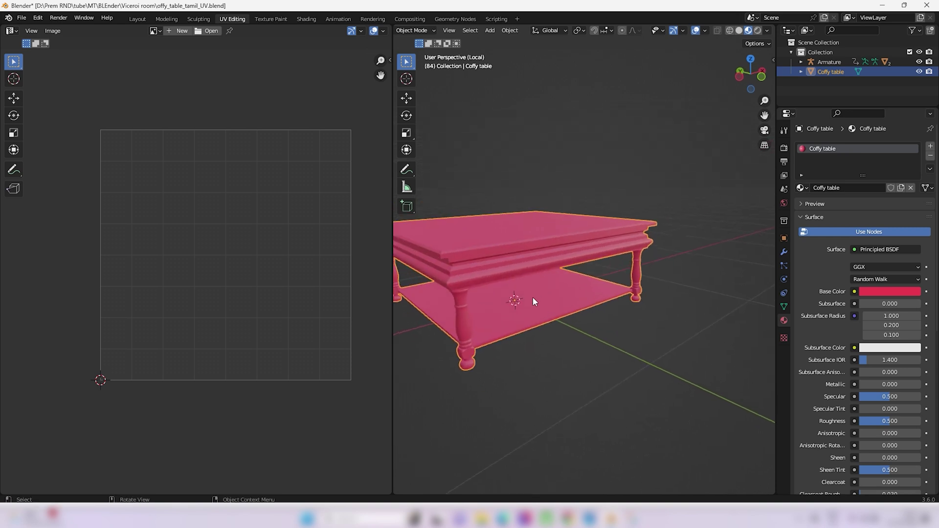
Feed the Base Color from an Image Texture, without loading an image file
click(854, 292)
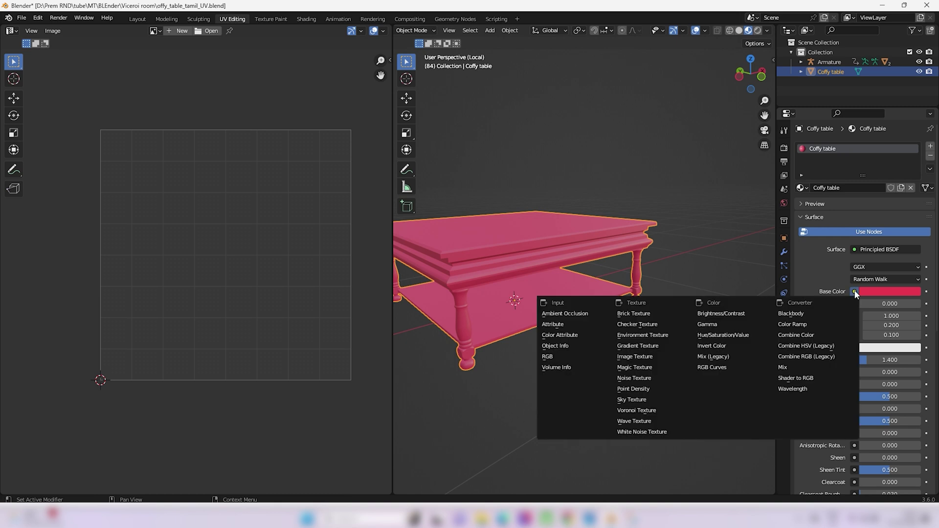
click(644, 356)
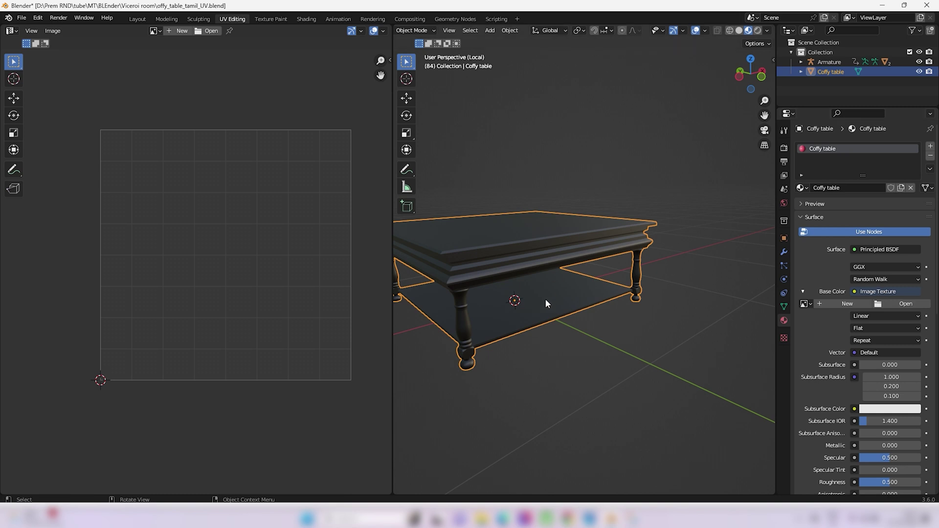
click(896, 302)
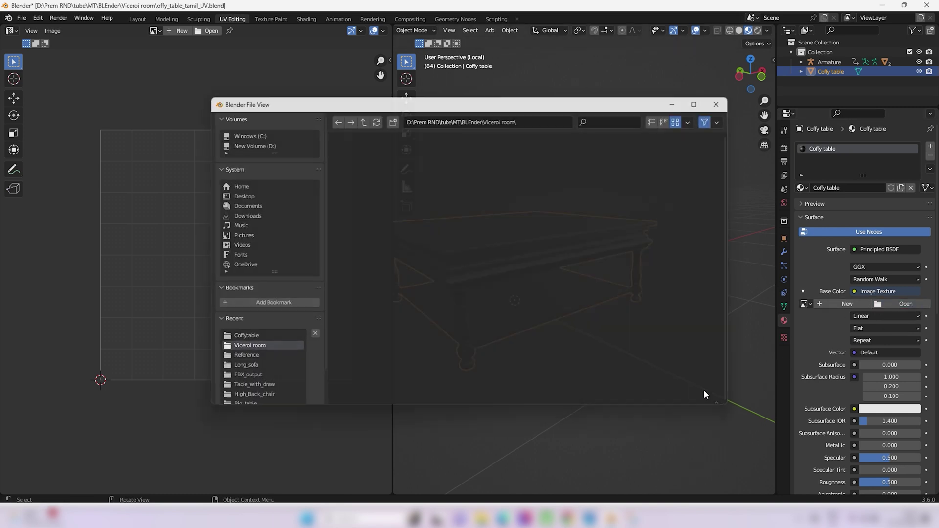
key(Escape)
Create a new generated image of type UV Grid for the texture
click(847, 304)
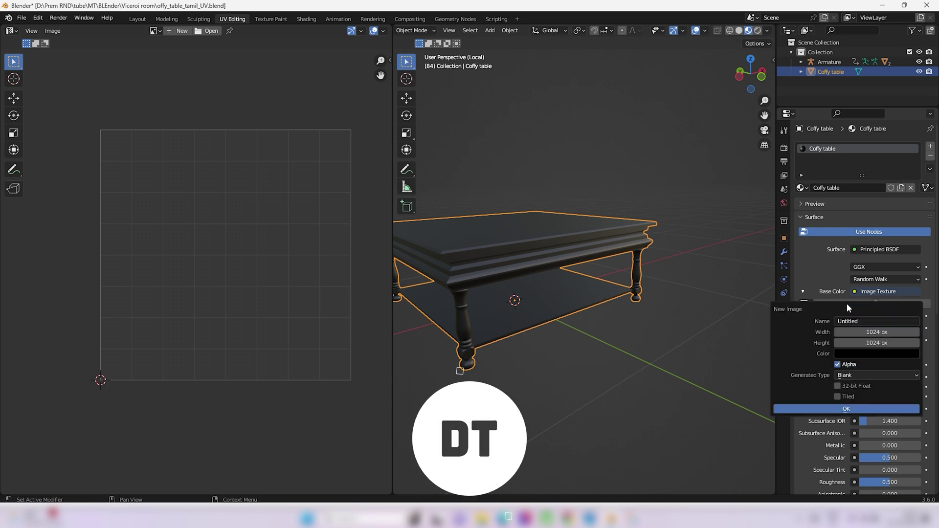
click(863, 374)
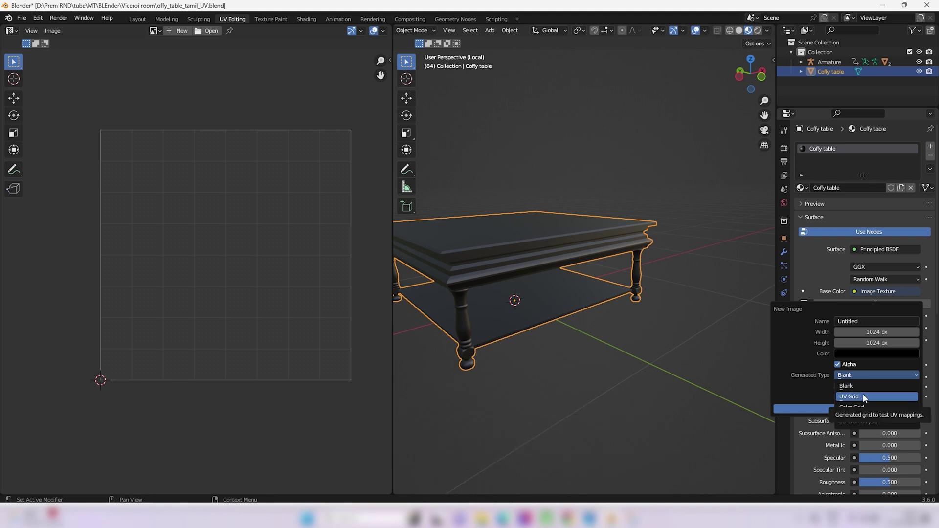
click(872, 396)
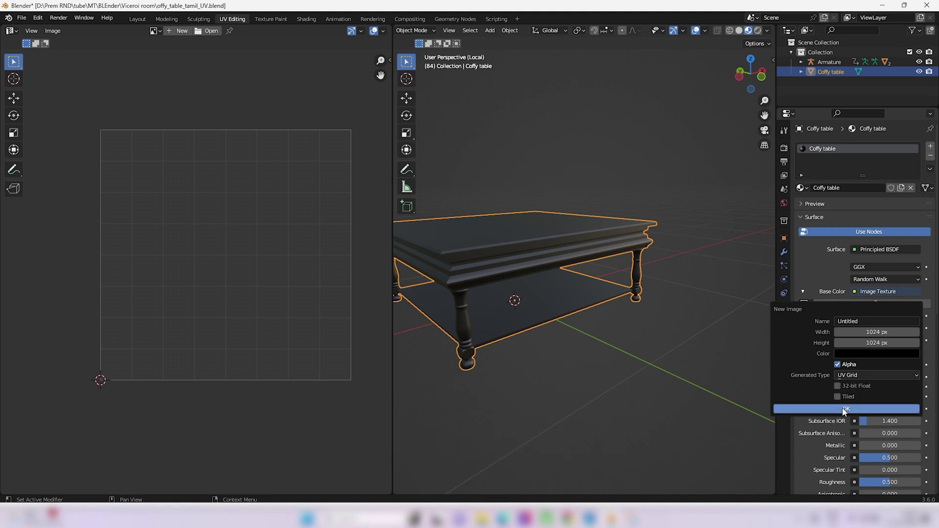
click(844, 408)
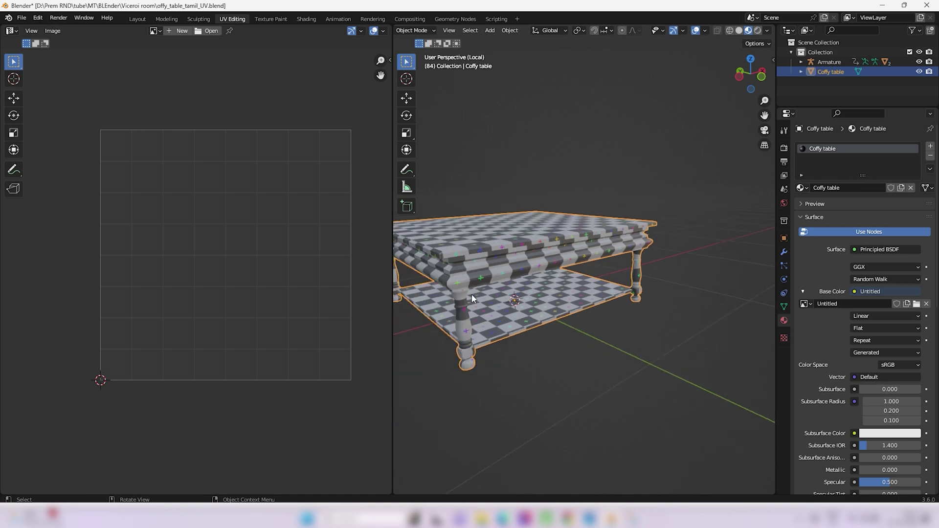
middle_drag(473, 264, 658, 295)
middle_drag(572, 324, 477, 281)
middle_drag(491, 321, 593, 304)
scroll(528, 324, down, 6)
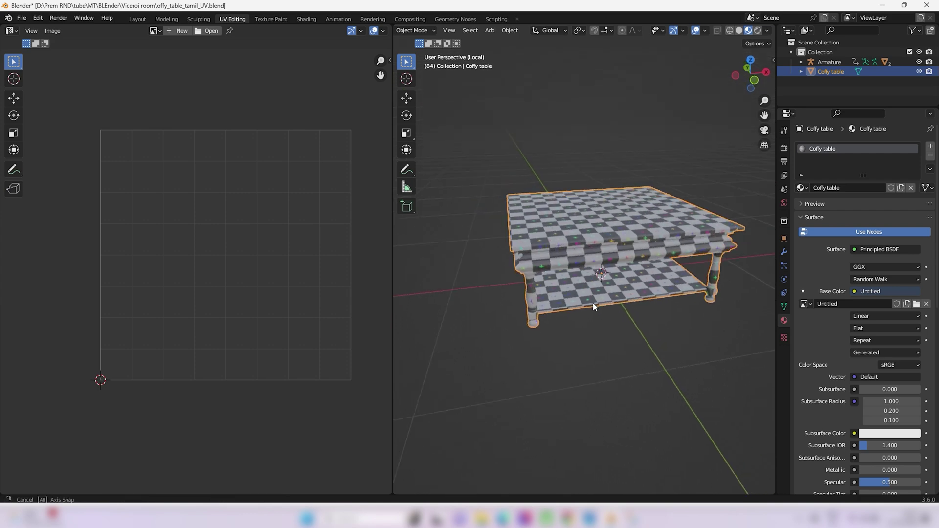
middle_drag(486, 292, 608, 335)
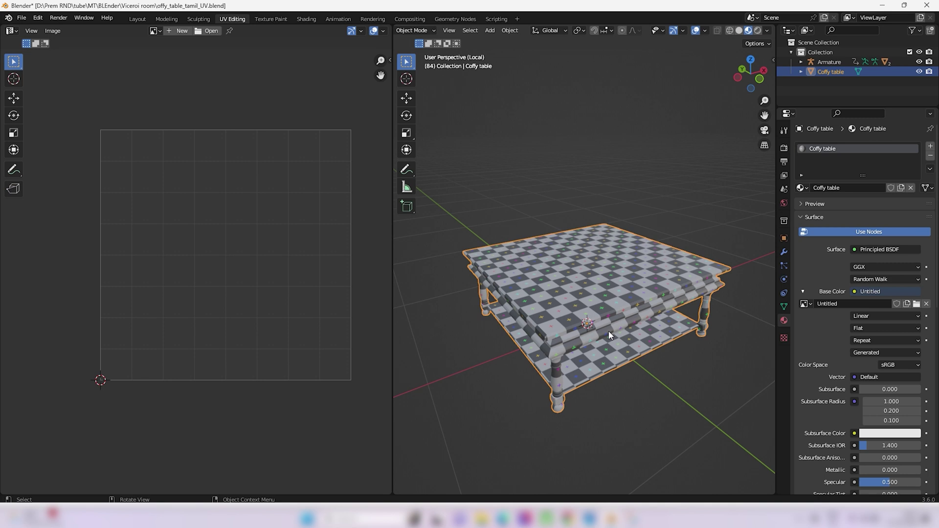